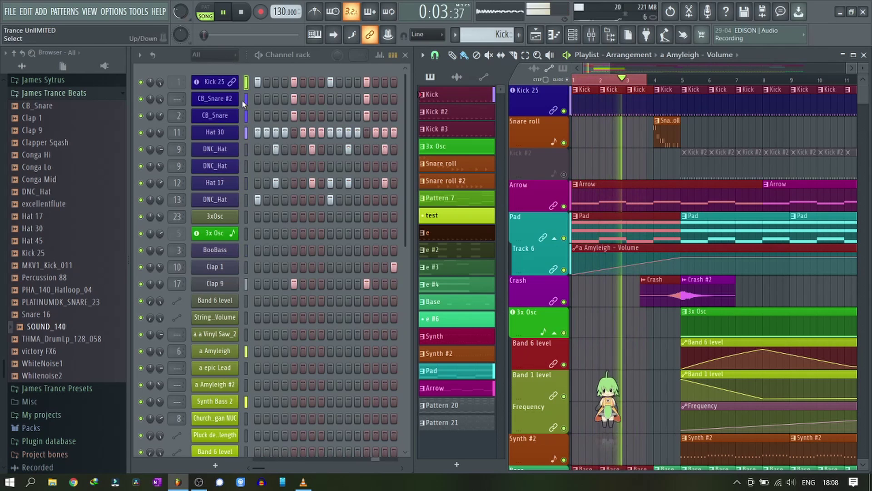
{"action": "scroll", "coordinate": [182, 13], "scroll_direction": "down", "scroll_amount": 2}
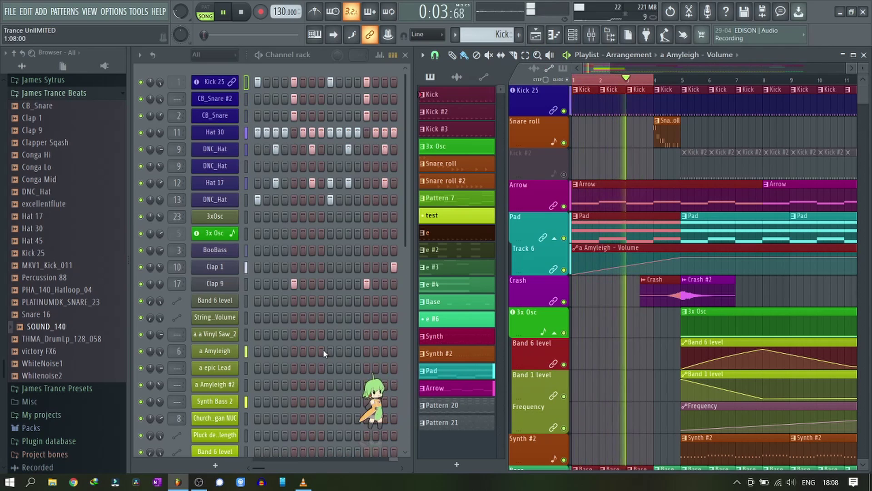
{"action": "left_click_drag", "start_coordinate": [377, 392], "coordinate": [99, 424]}
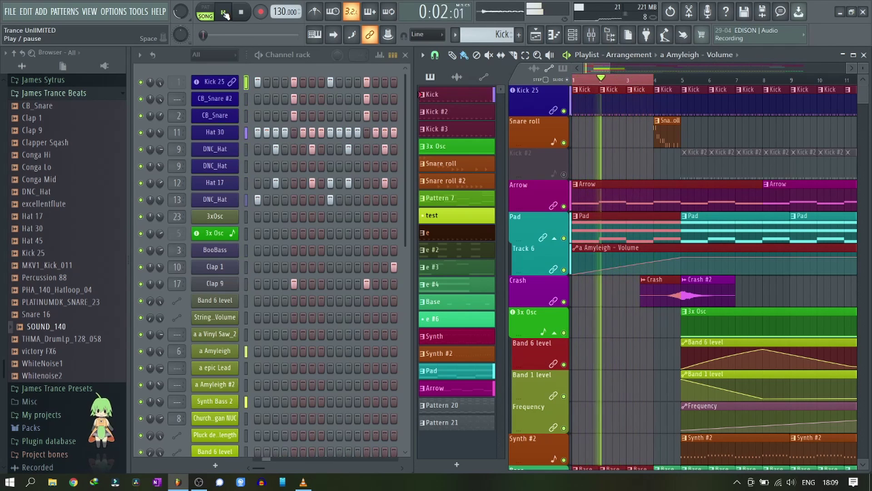
Stop playback and clear the time selection covering the first three bars of the Playlist timeline.
{"action": "left_click", "coordinate": [242, 14]}
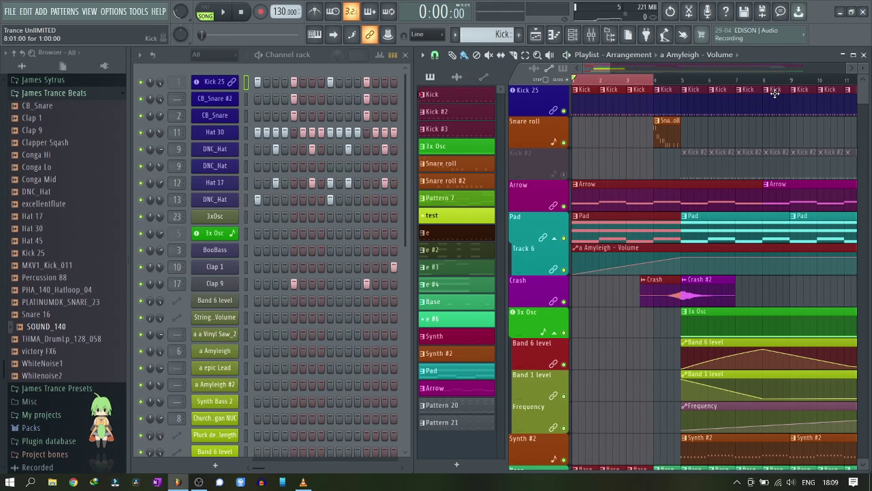
{"action": "scroll", "coordinate": [642, 83], "scroll_direction": "down", "scroll_amount": 1}
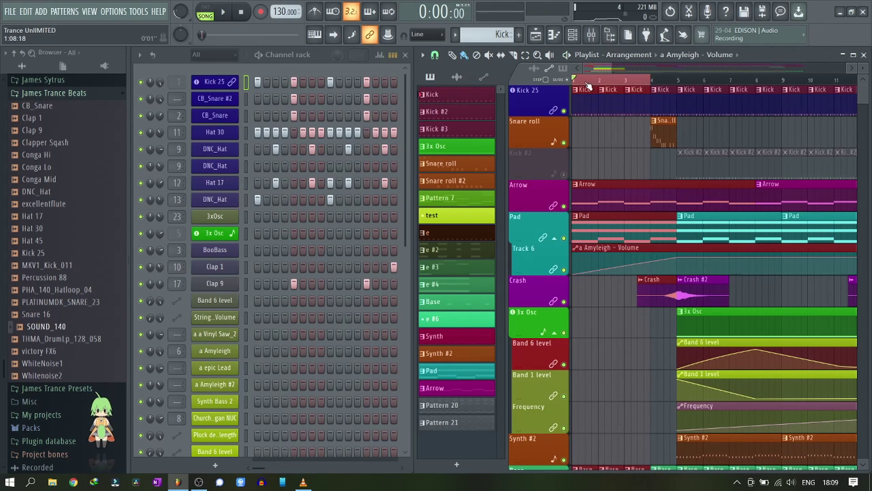
{"action": "key", "text": "Escape"}
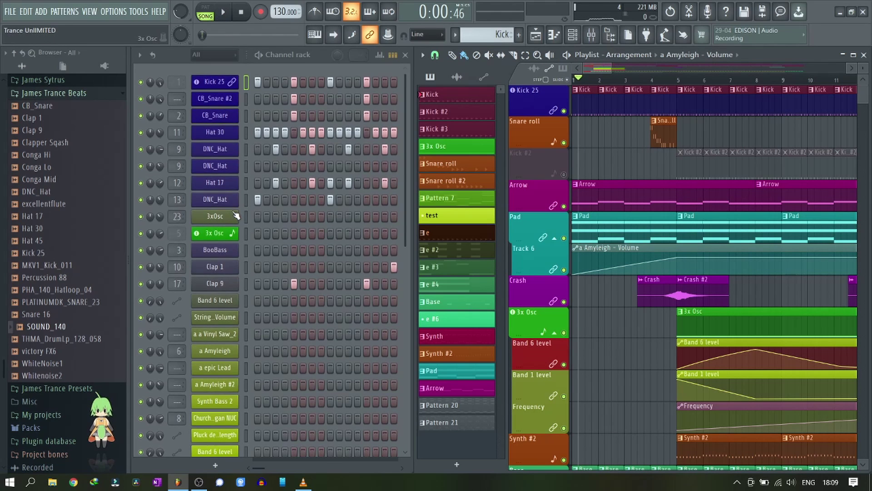
Play the song from the start of bar 1 and adjust the master volume.
{"action": "scroll", "coordinate": [235, 215], "scroll_direction": "down", "scroll_amount": 4}
{"action": "scroll", "coordinate": [235, 215], "scroll_direction": "up", "scroll_amount": 4}
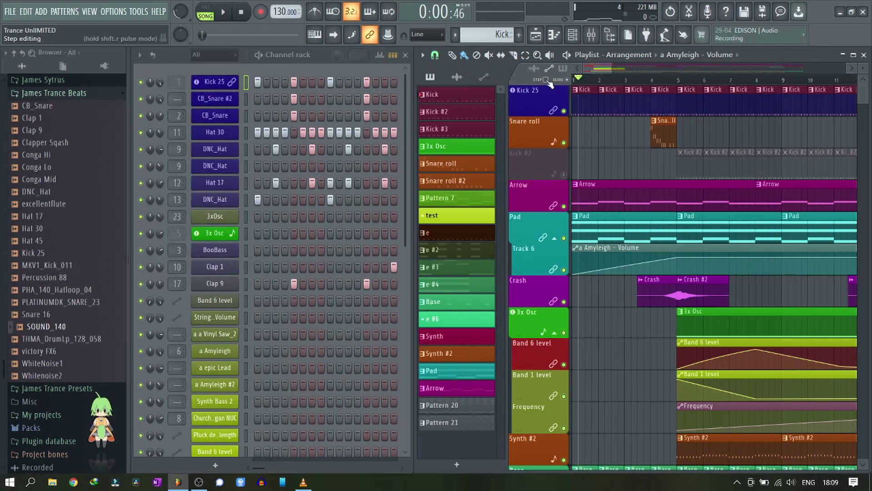
{"action": "left_click", "coordinate": [579, 81]}
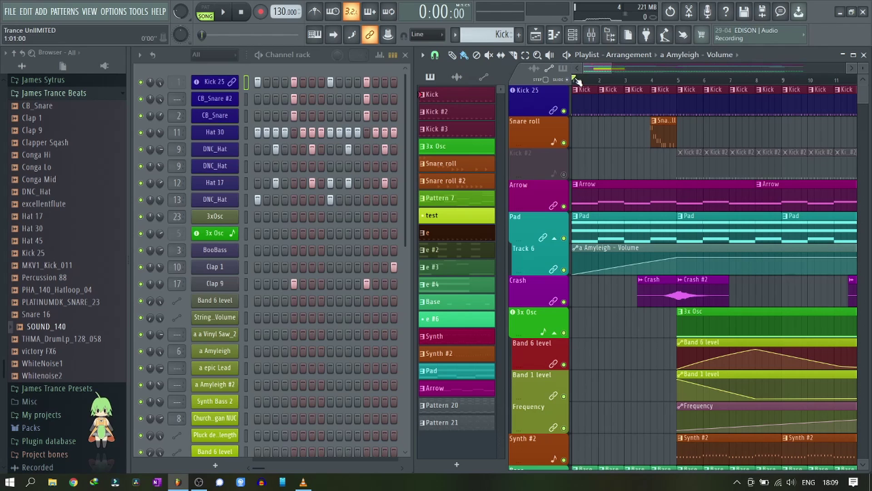
{"action": "left_click", "coordinate": [224, 13]}
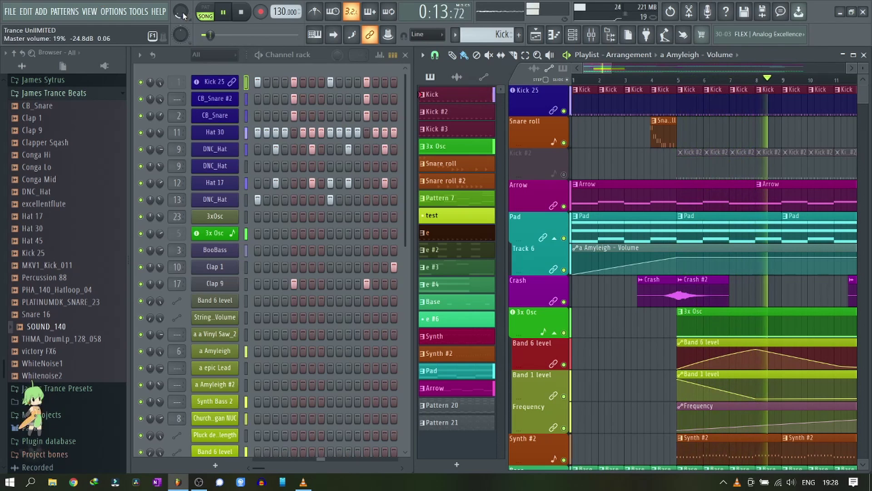
{"action": "mouse_move", "coordinate": [183, 16]}
{"action": "left_mouse_down"}
{"action": "mouse_move", "coordinate": [183, 4]}
{"action": "mouse_move", "coordinate": [184, 12]}
{"action": "left_mouse_up"}
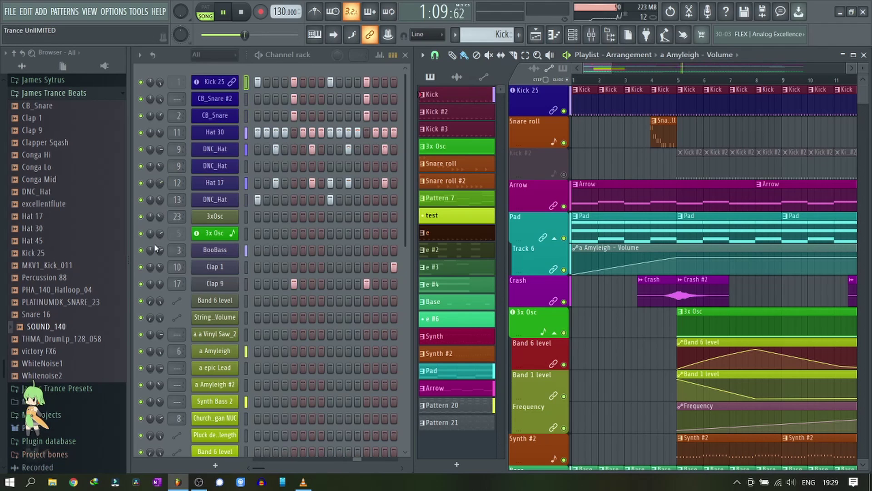
Consult the online manual page about the Playlist in Chrome and return to FL Studio.
{"action": "left_click", "coordinate": [73, 481]}
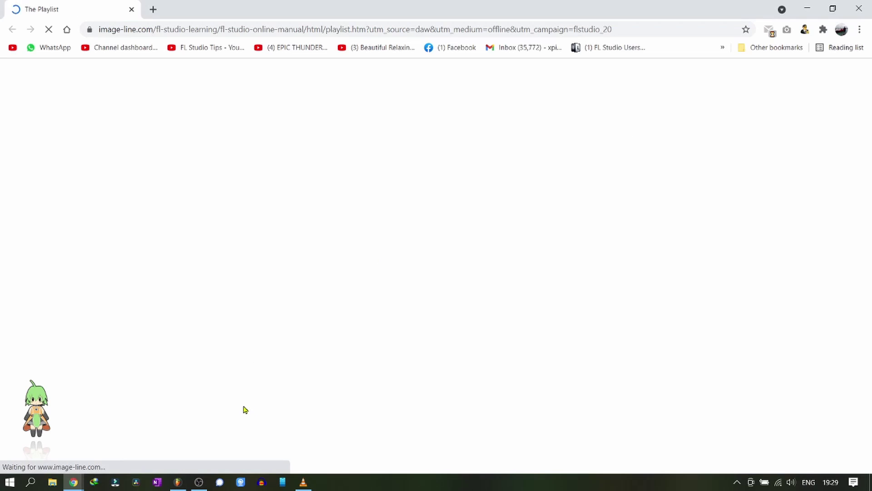
{"action": "left_click", "coordinate": [182, 483]}
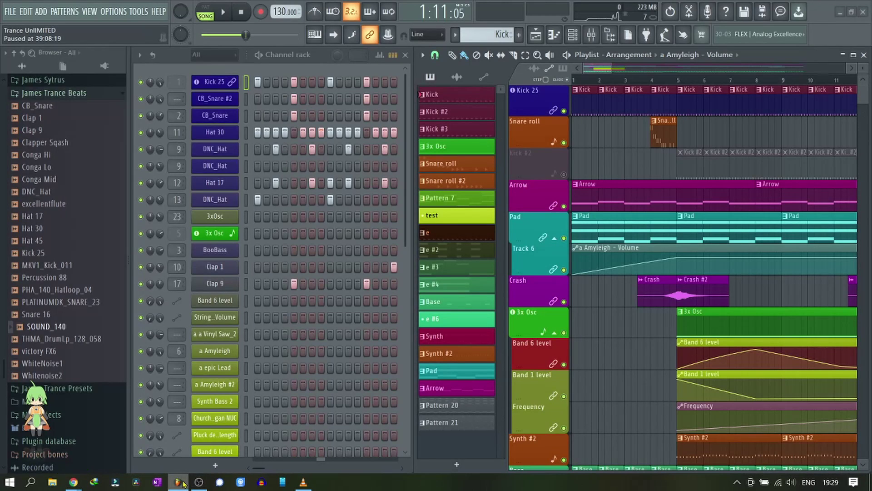
{"action": "left_click", "coordinate": [183, 484]}
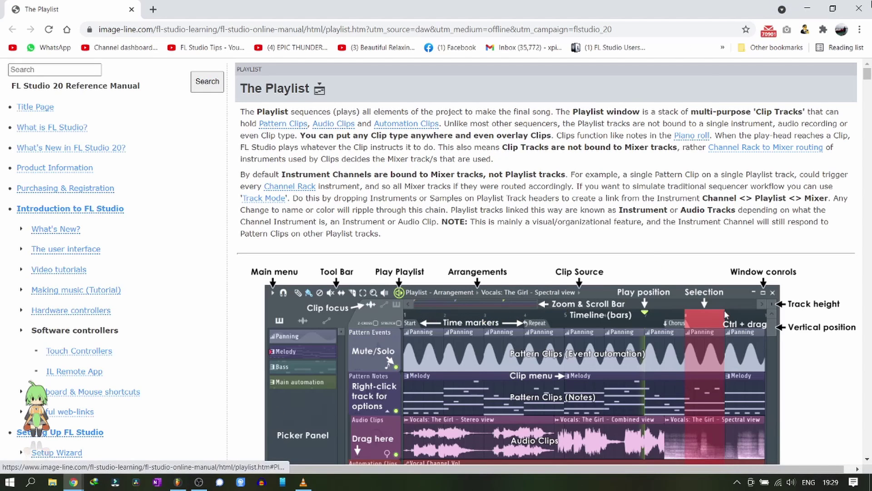
{"action": "left_click", "coordinate": [808, 8]}
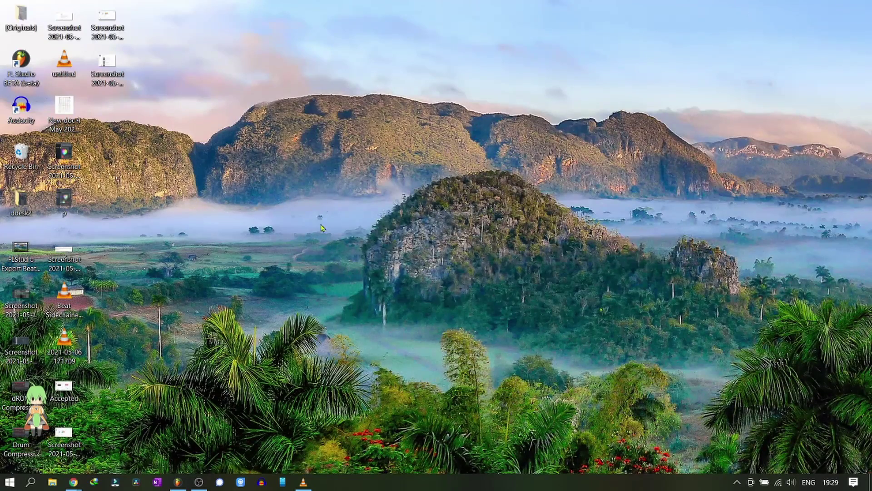
{"action": "left_click", "coordinate": [187, 483]}
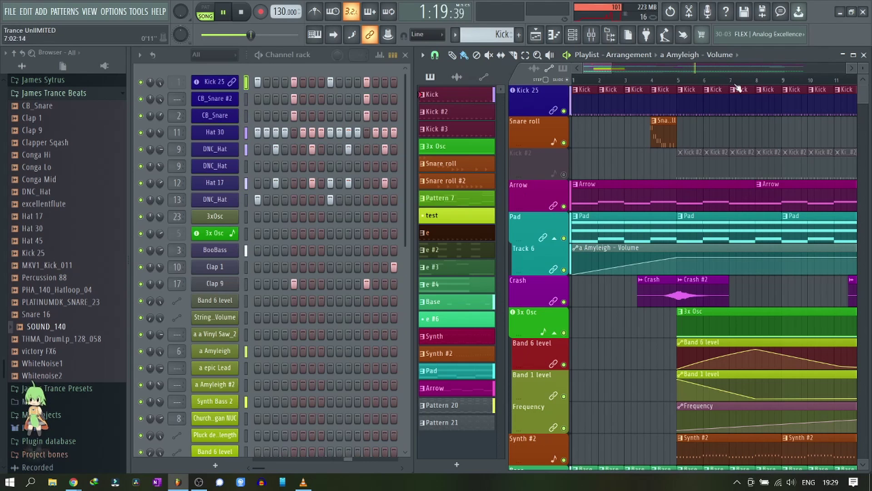
Open the first visible Pad clip's notes in the piano roll and bring up the manual's Piano roll page.
{"action": "scroll", "coordinate": [745, 84], "scroll_direction": "up", "scroll_amount": 3}
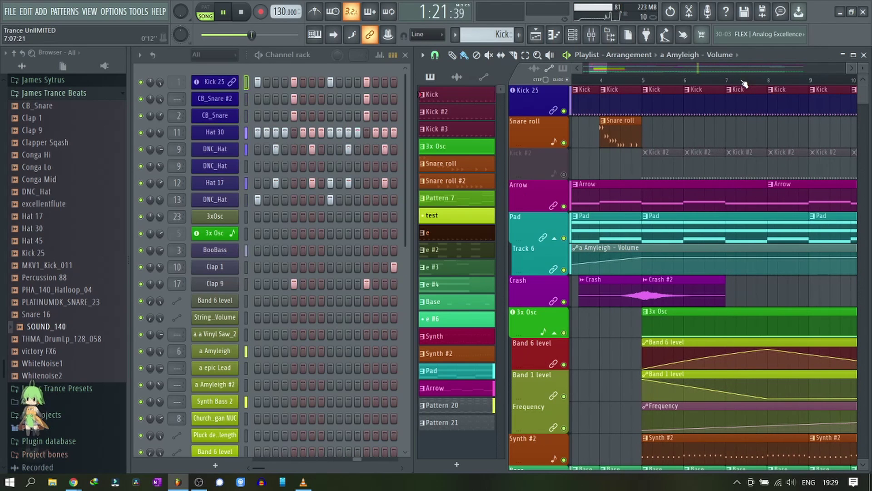
{"action": "scroll", "coordinate": [746, 84], "scroll_direction": "up", "scroll_amount": 2}
{"action": "scroll", "coordinate": [774, 160], "scroll_direction": "down", "scroll_amount": 2}
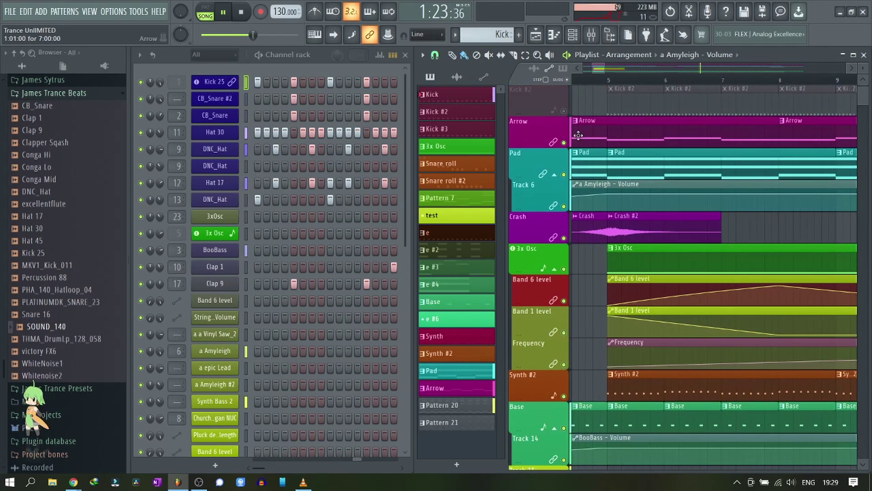
{"action": "scroll", "coordinate": [653, 241], "scroll_direction": "up", "scroll_amount": 1}
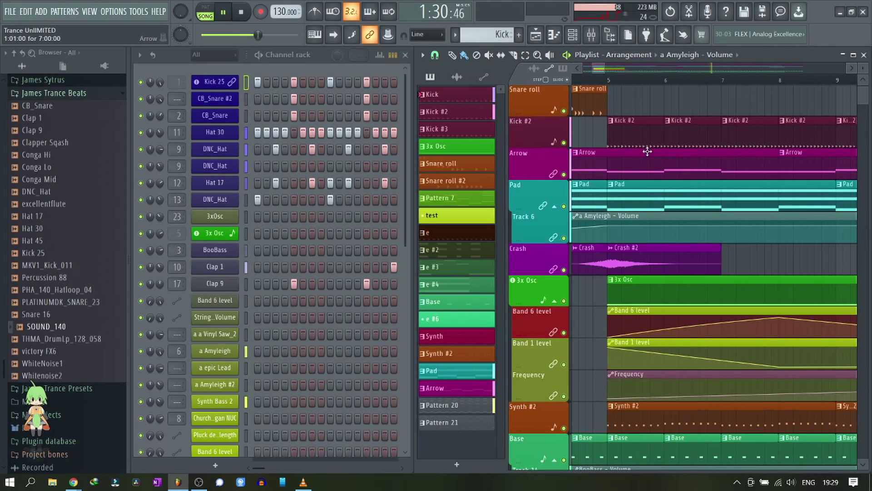
{"action": "left_click", "coordinate": [590, 194]}
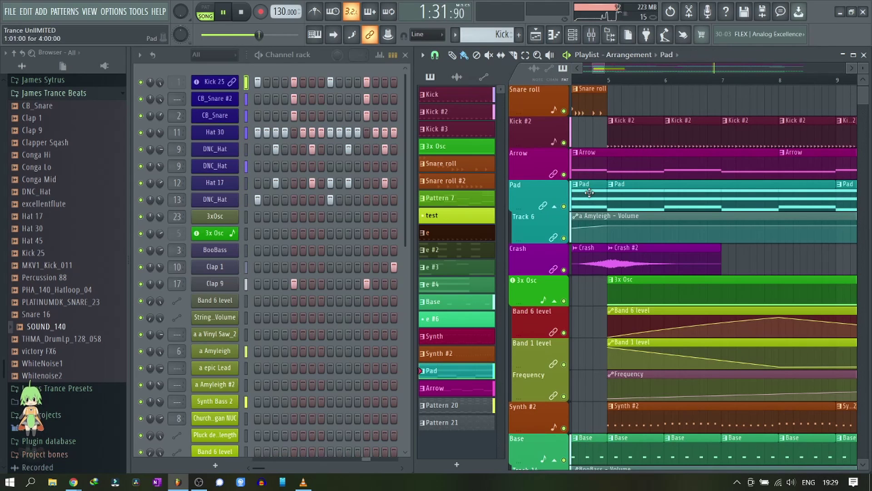
{"action": "double_click", "coordinate": [589, 193]}
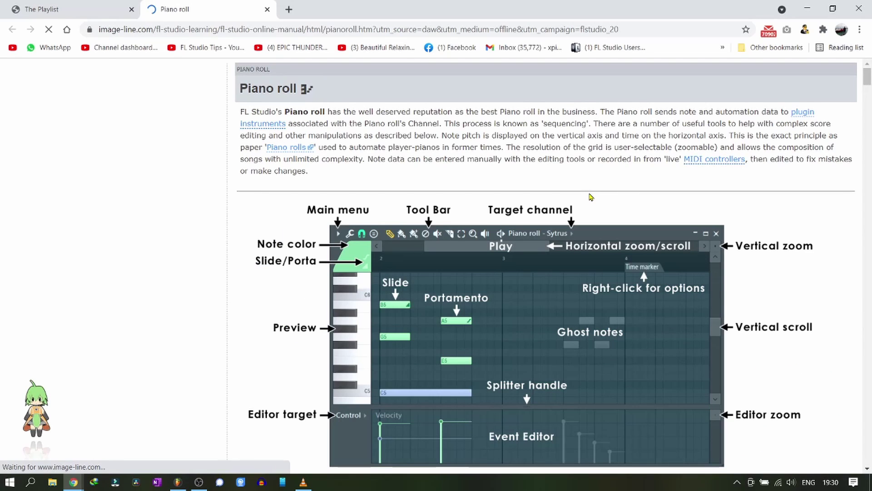
Look over the annotated piano roll diagram in the manual, return to FL Studio and close the piano roll.
{"action": "scroll", "coordinate": [590, 196], "scroll_direction": "down", "scroll_amount": 3}
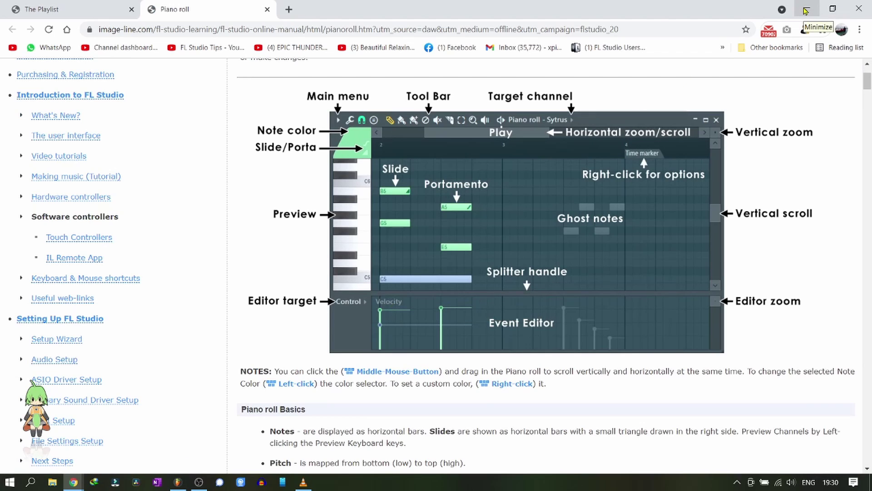
{"action": "left_click", "coordinate": [807, 10]}
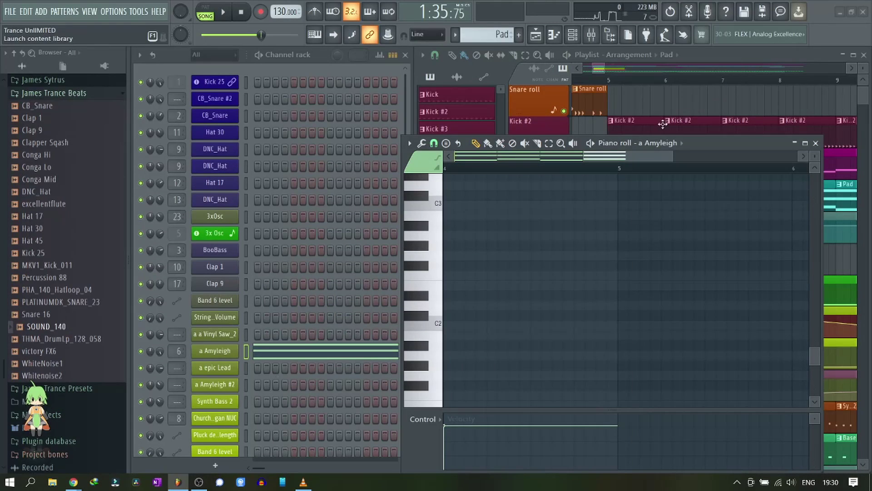
{"action": "left_click", "coordinate": [815, 144]}
{"action": "left_click", "coordinate": [815, 145]}
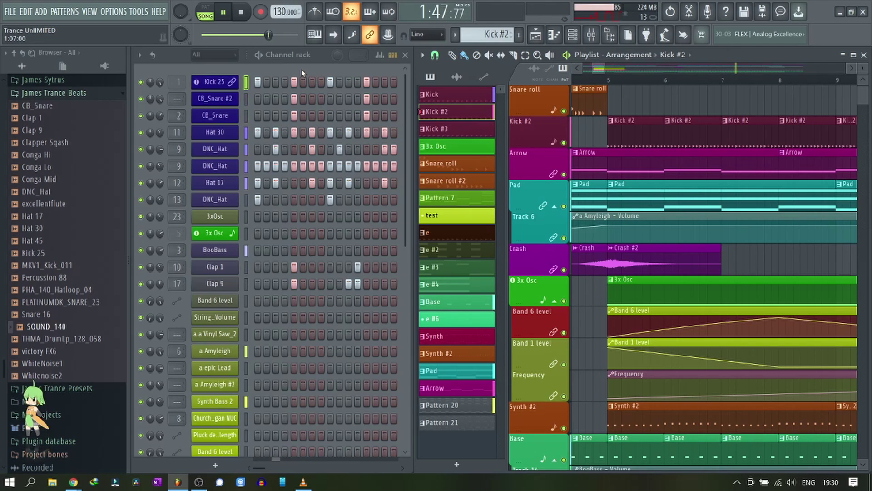
Consult the manual page on the Channel Rack & Step Sequencer and return to FL Studio.
{"action": "key", "text": "F1"}
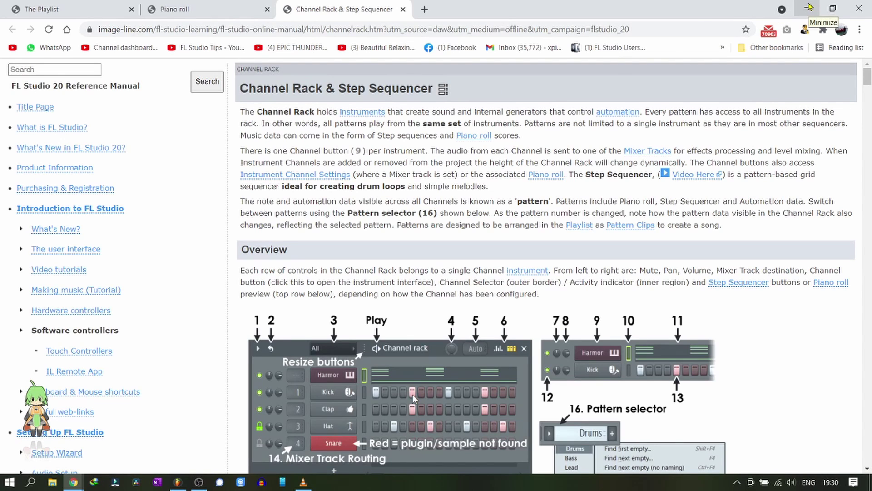
{"action": "left_click", "coordinate": [808, 6]}
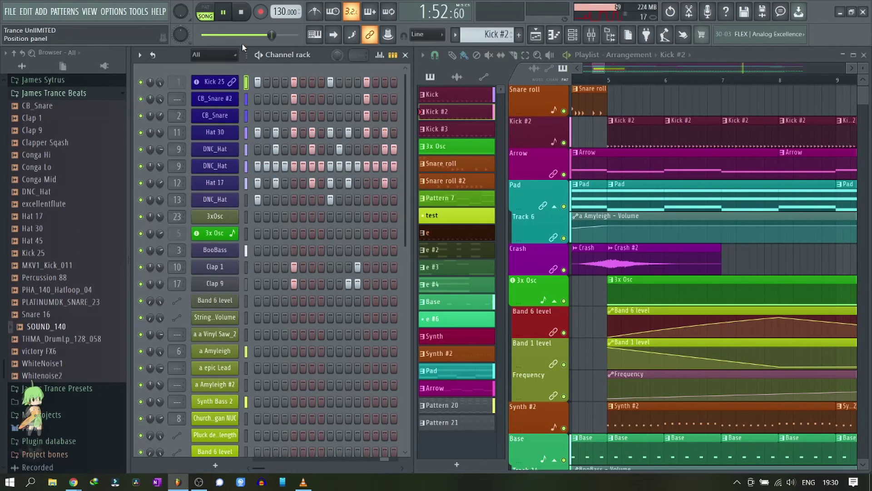
Open the Kick 25 channel's sampler settings and consult the manual page on Sampler Channel Settings.
{"action": "left_click", "coordinate": [231, 84]}
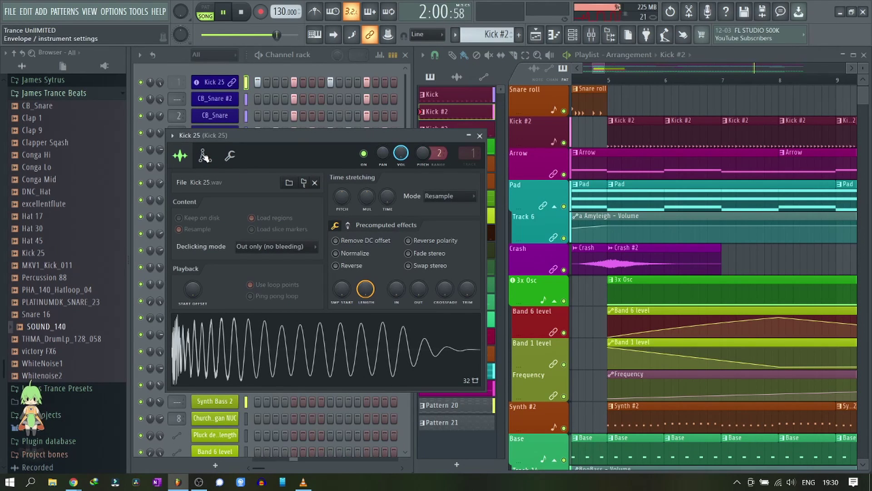
{"action": "key", "text": "F1"}
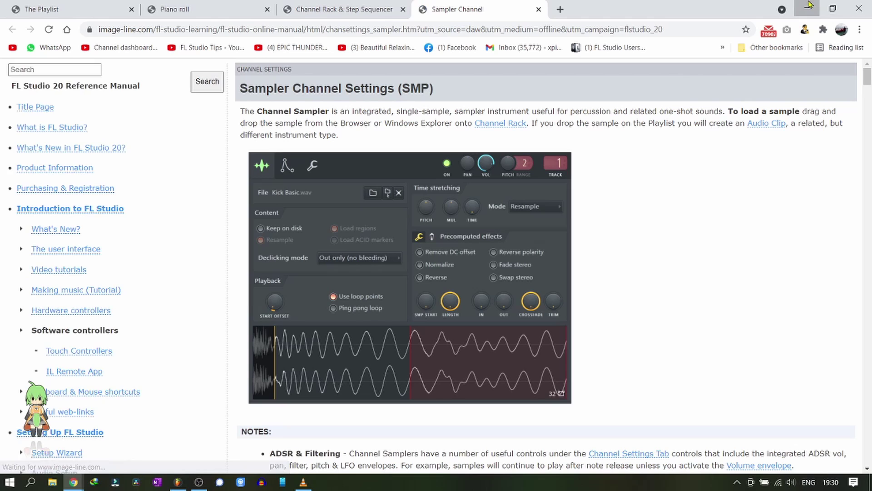
{"action": "left_click", "coordinate": [809, 6]}
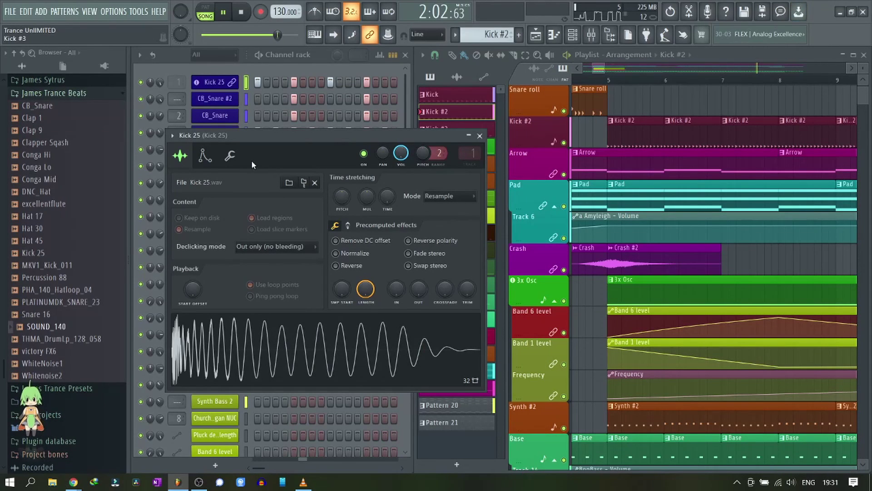
Read the manual's Envelope Section for Kick 25's envelope / instrument settings and display the channel's pitch envelope.
{"action": "left_click", "coordinate": [209, 162]}
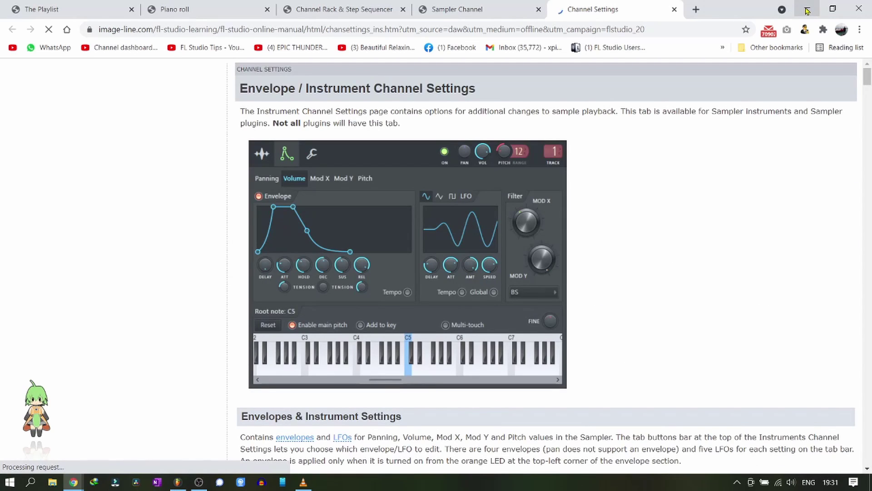
{"action": "scroll", "coordinate": [337, 285], "scroll_direction": "down", "scroll_amount": 2}
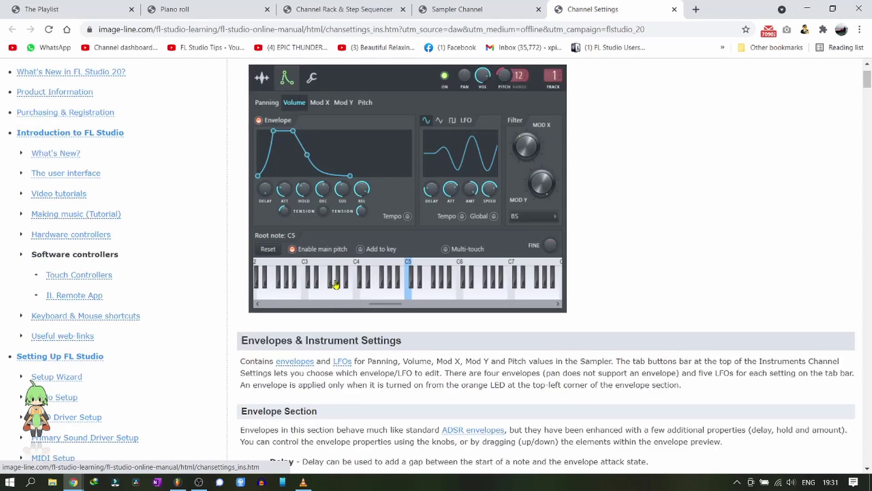
{"action": "scroll", "coordinate": [336, 285], "scroll_direction": "down", "scroll_amount": 5}
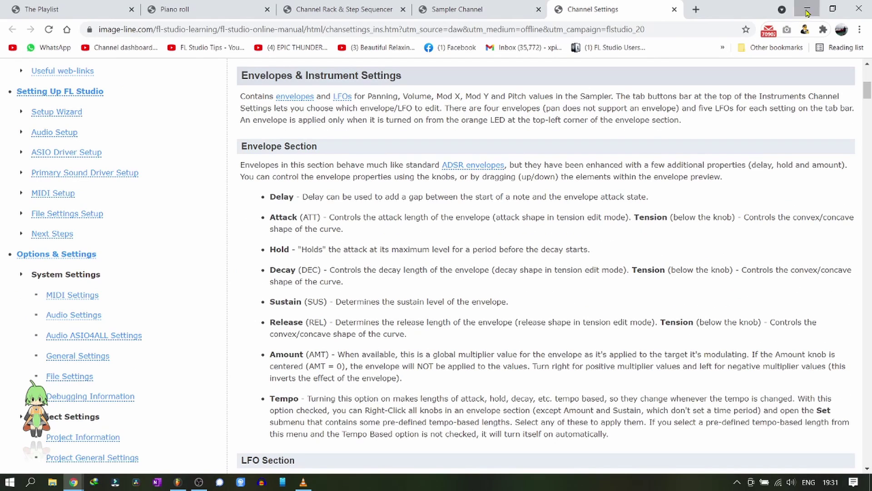
{"action": "left_click", "coordinate": [807, 12]}
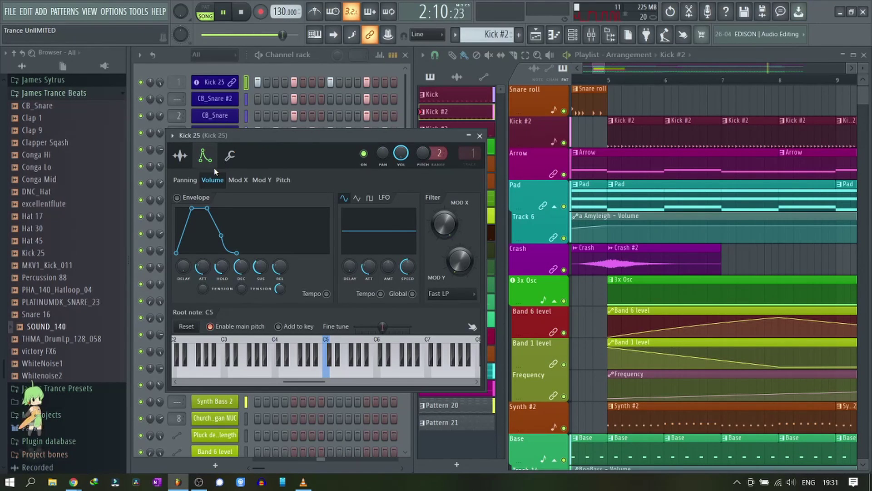
{"action": "left_click", "coordinate": [285, 181]}
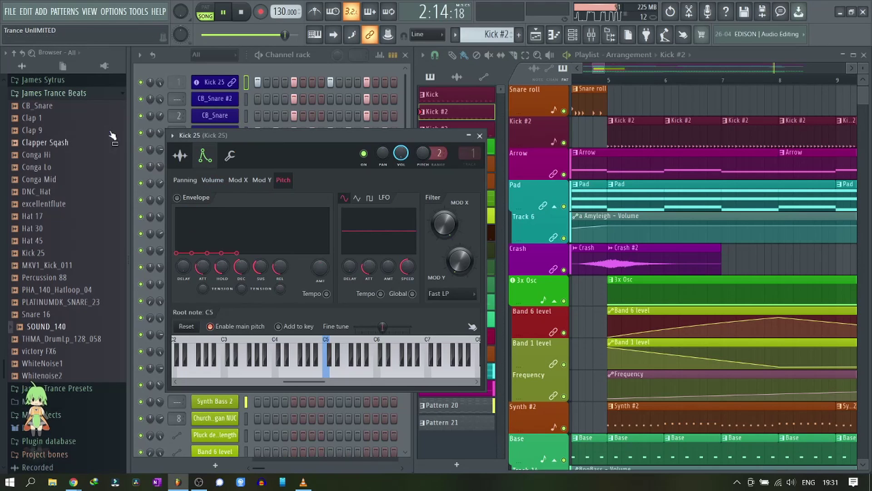
Open the manual page about the file Browser and look over its diagram of the folder views.
{"action": "scroll", "coordinate": [45, 87], "scroll_direction": "up", "scroll_amount": 5}
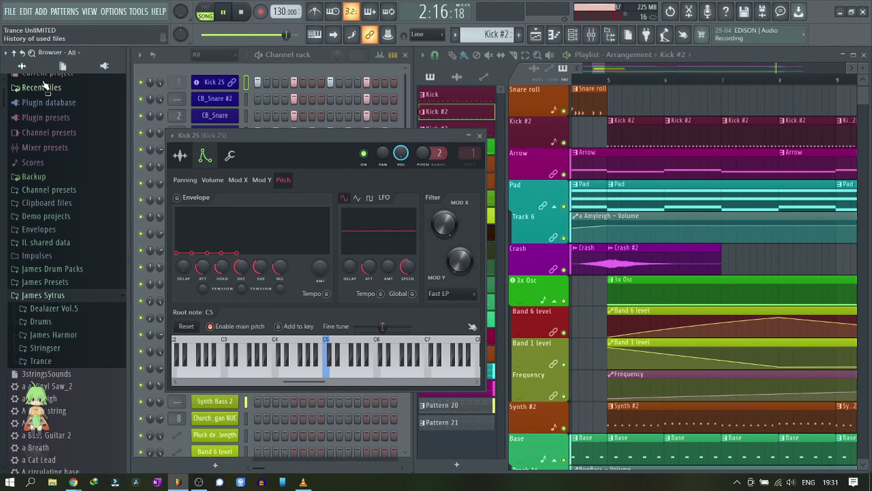
{"action": "key", "text": "F1"}
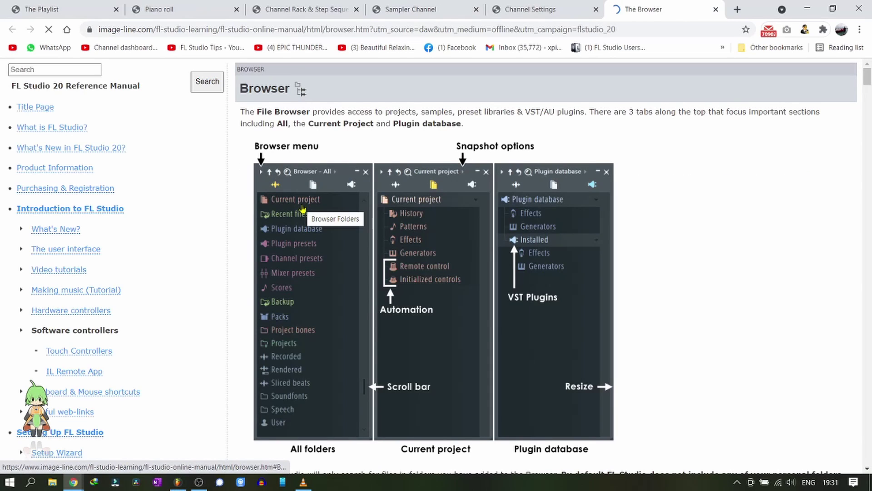
{"action": "scroll", "coordinate": [336, 202], "scroll_direction": "down", "scroll_amount": 5}
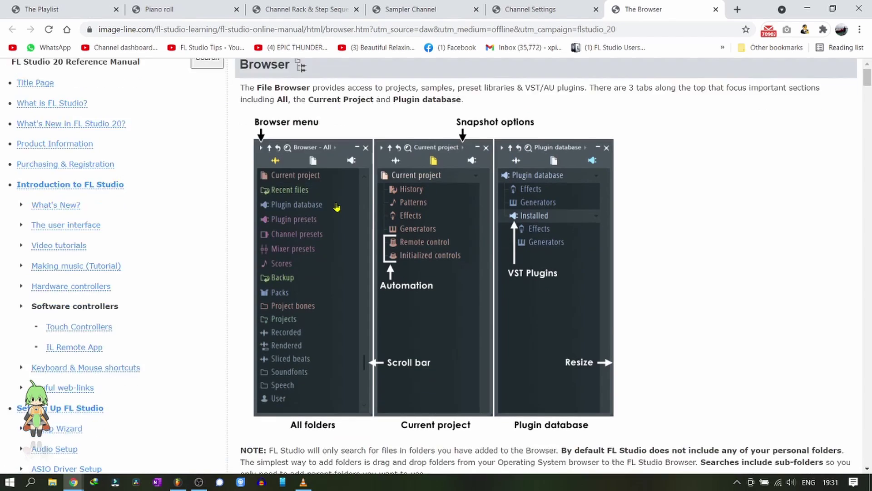
Close the opened manual pages together with the web browser, then close the Kick 25 channel settings window in FL Studio.
{"action": "scroll", "coordinate": [336, 207], "scroll_direction": "down", "scroll_amount": 4}
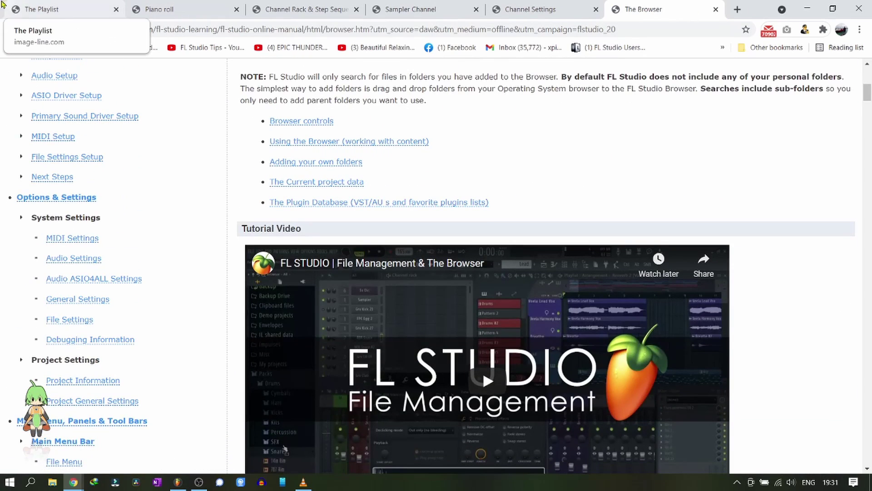
{"action": "left_click", "coordinate": [116, 10]}
{"action": "left_click", "coordinate": [116, 9]}
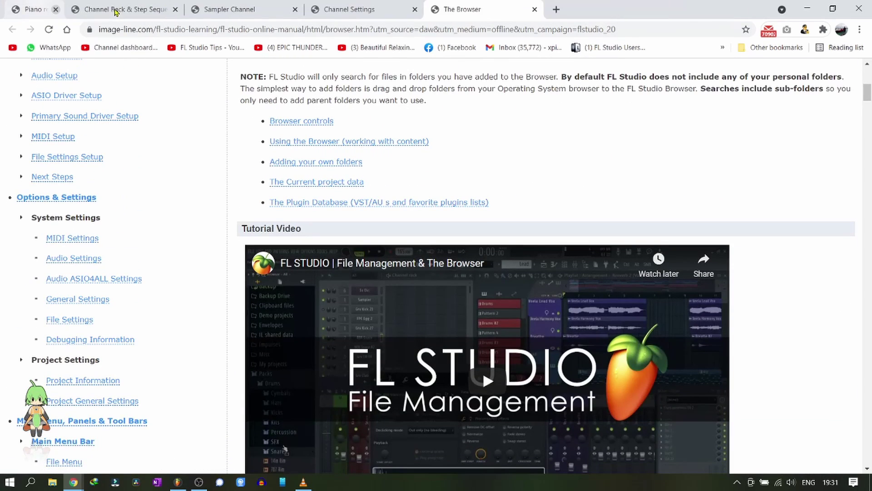
{"action": "left_click", "coordinate": [116, 9]}
{"action": "left_click", "coordinate": [116, 9]}
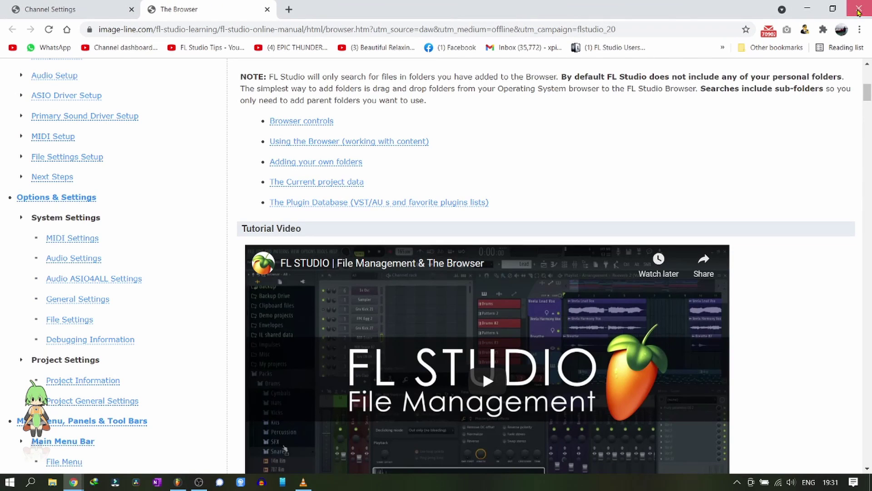
{"action": "left_click", "coordinate": [858, 10]}
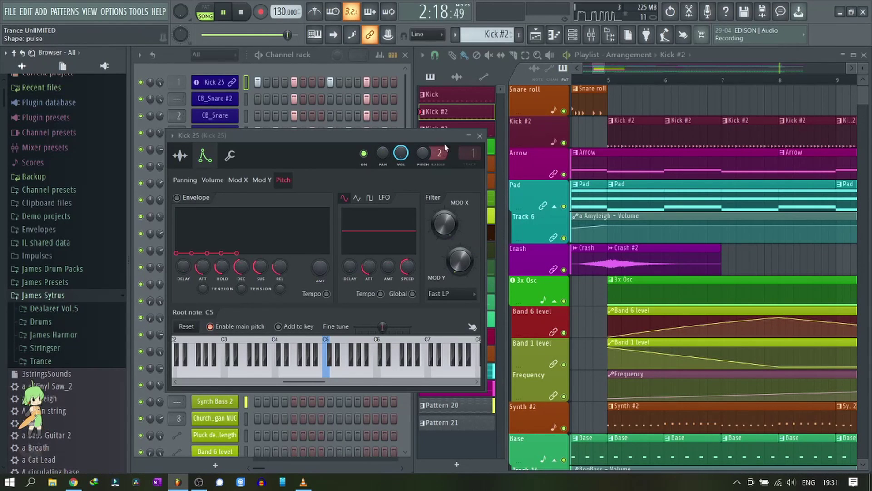
{"action": "left_click", "coordinate": [480, 136]}
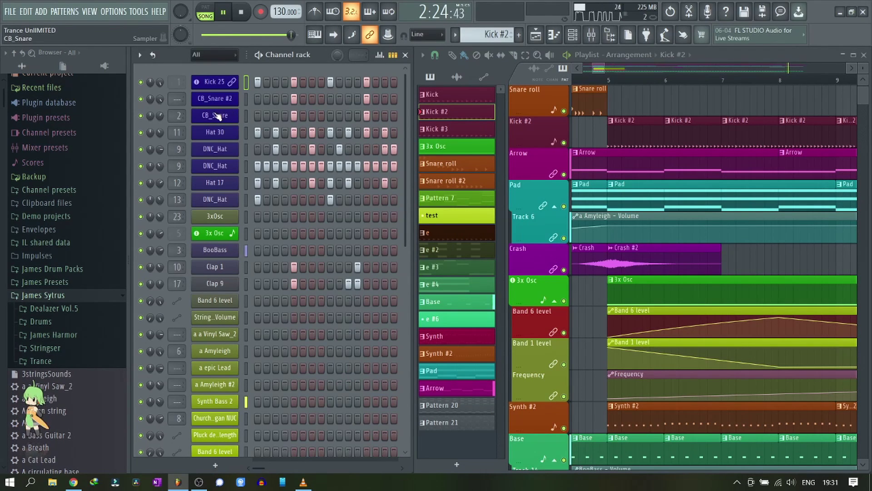
Select the Kick 25 channel, open the Mixer and move it clear of the Channel Rack.
{"action": "right_click", "coordinate": [247, 86]}
{"action": "left_click", "coordinate": [246, 85]}
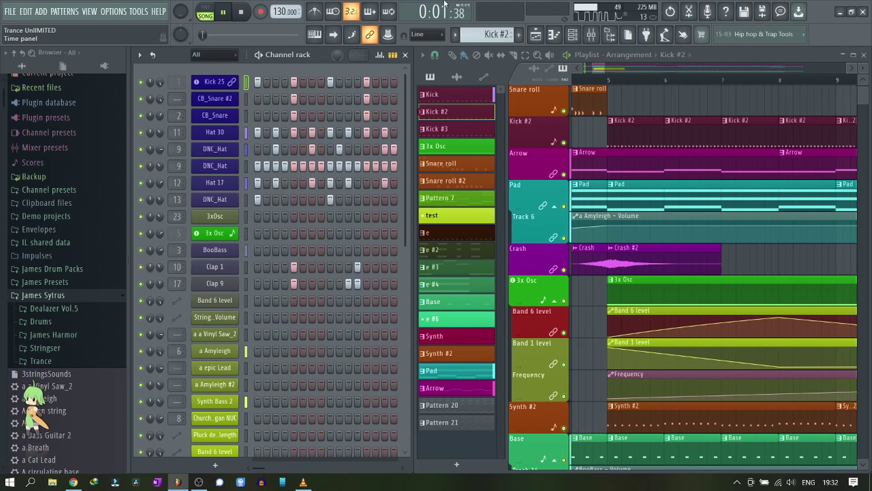
{"action": "left_click", "coordinate": [592, 35]}
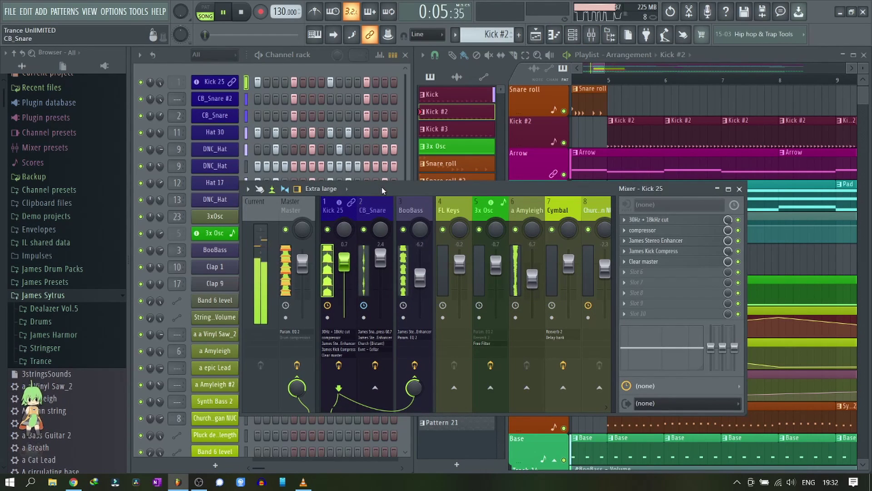
{"action": "left_click_drag", "start_coordinate": [432, 188], "coordinate": [483, 220]}
Select all channels in the Channel Rack, stop playback and reduce the selection to Kick 25 alone.
{"action": "left_click", "coordinate": [248, 86]}
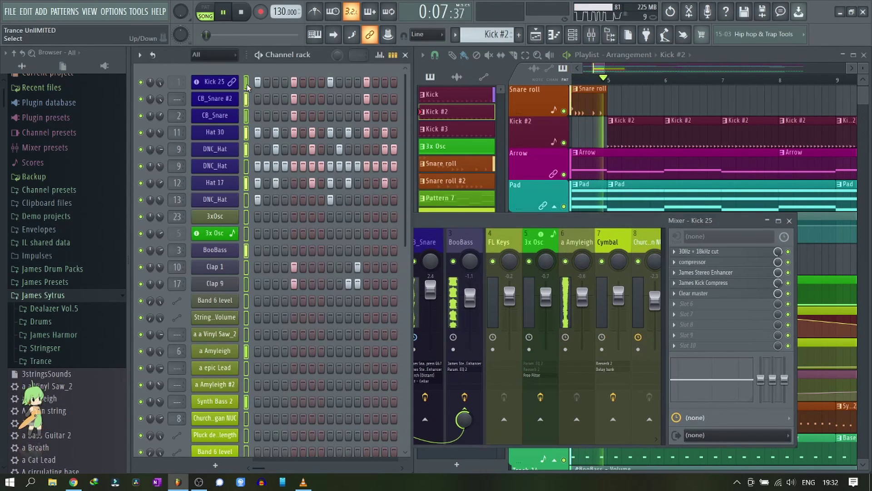
{"action": "key", "text": "space"}
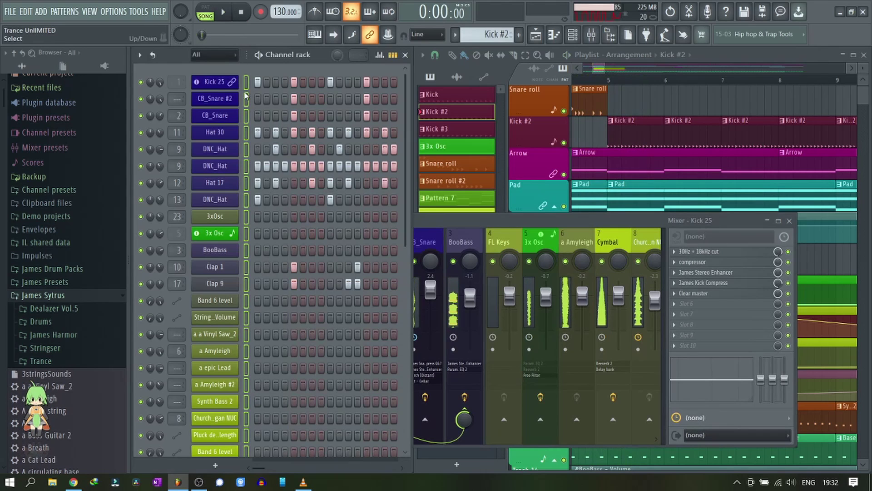
{"action": "left_click", "coordinate": [246, 86]}
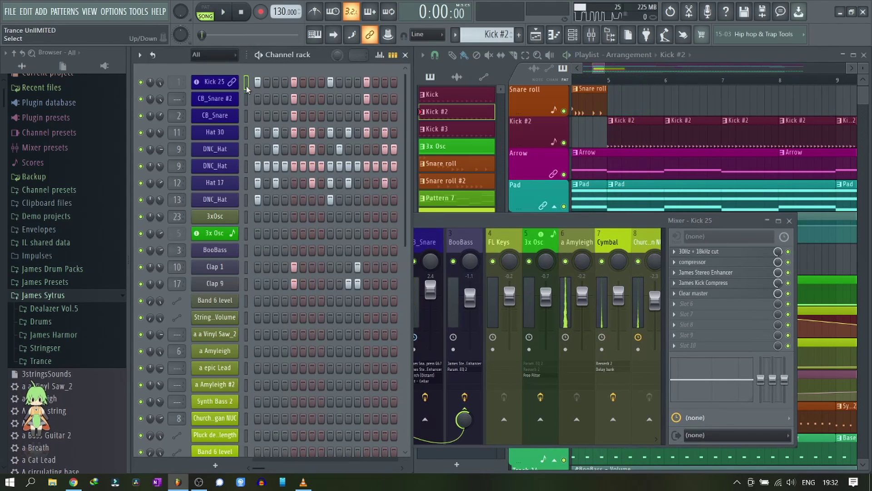
Recolor the Kick #2 pattern olive green and rename it Kick.
{"action": "key", "text": "F2"}
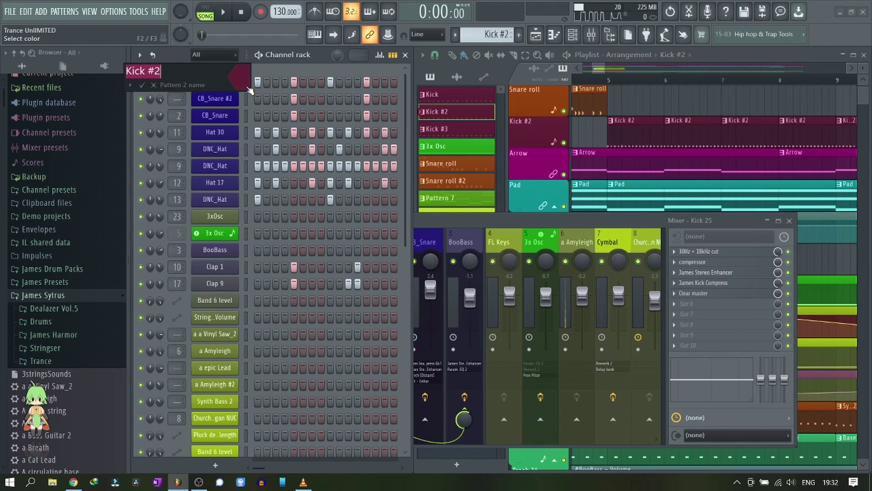
{"action": "left_click", "coordinate": [246, 86]}
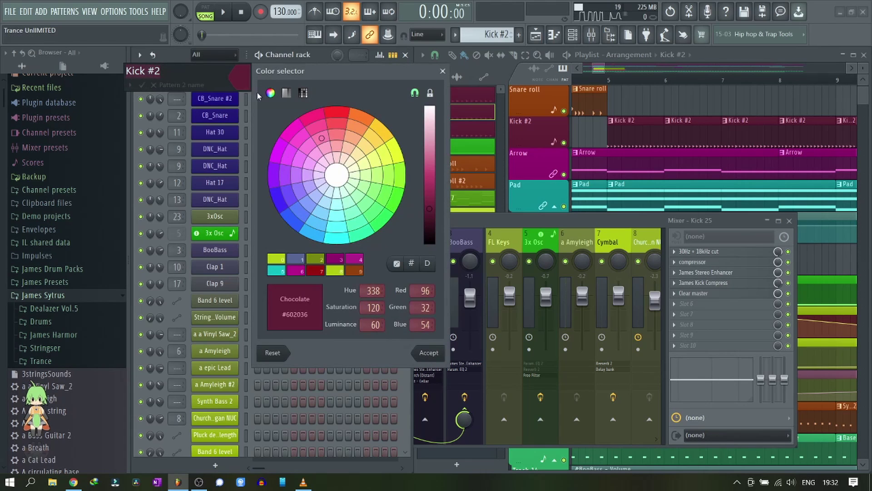
{"action": "left_click", "coordinate": [394, 152]}
{"action": "key", "text": "Return"}
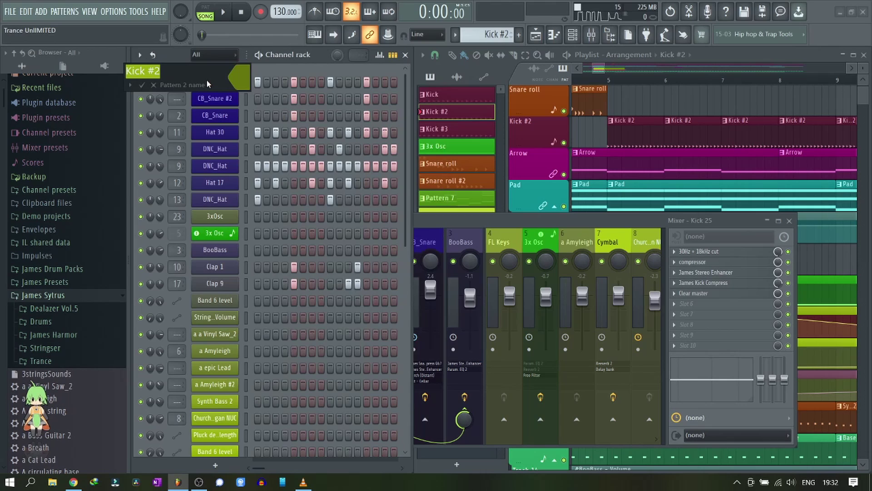
{"action": "type", "text": "Kick"}
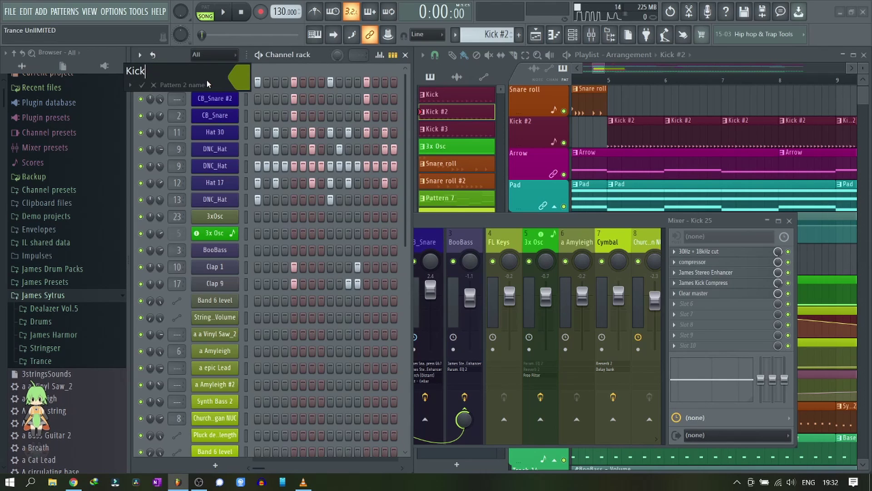
{"action": "key", "text": "Return"}
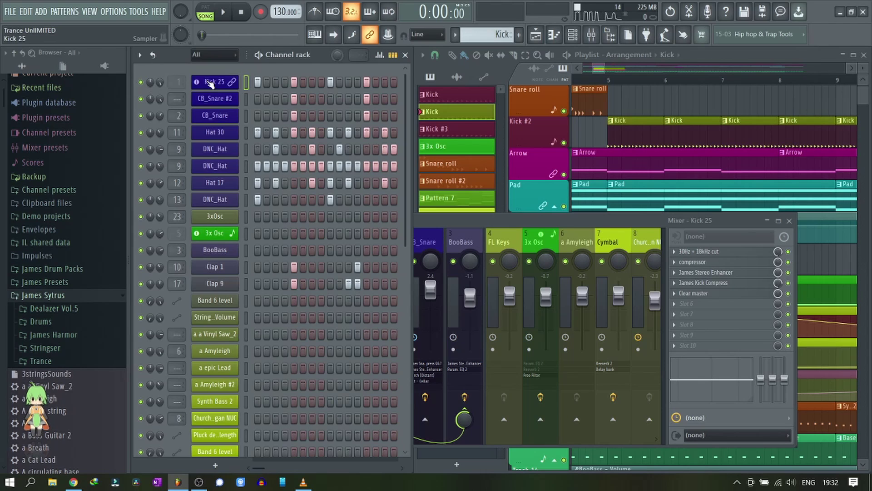
Rename the Kick 25 channel with the Kick name preset, which also applies its color and icon.
{"action": "key", "text": "F2"}
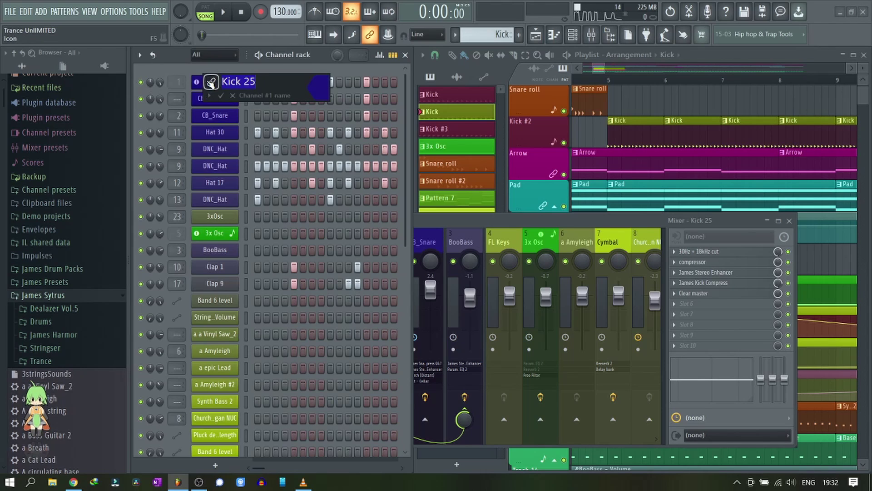
{"action": "left_click", "coordinate": [232, 96]}
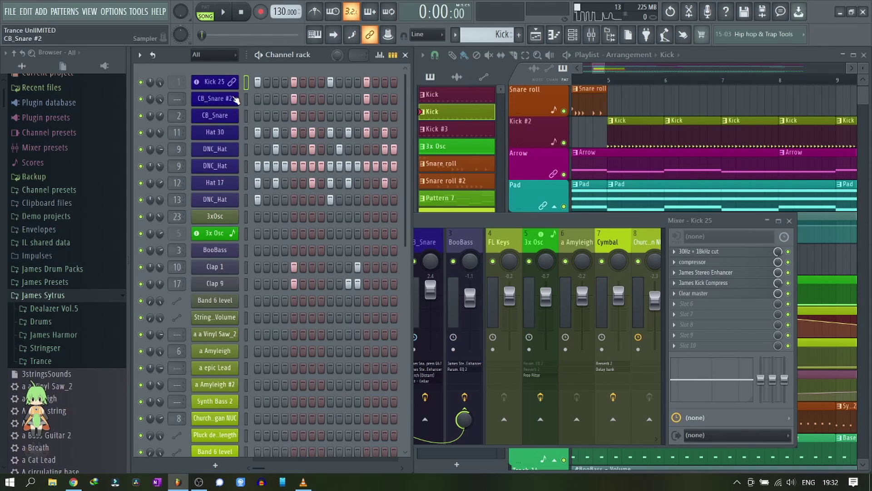
{"action": "key", "text": "F2"}
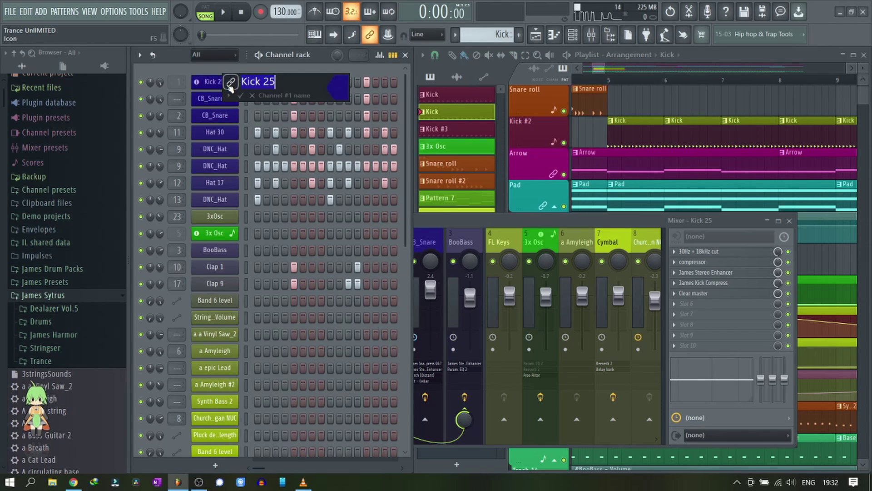
{"action": "left_click", "coordinate": [228, 96]}
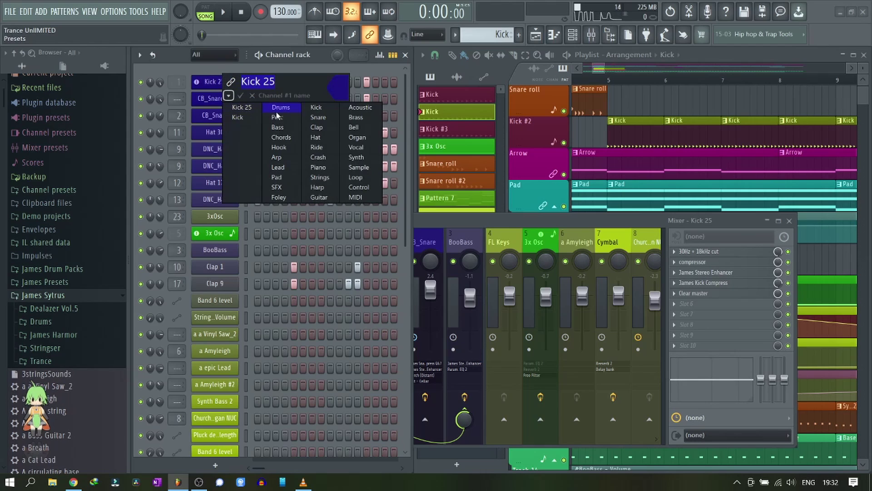
{"action": "left_click", "coordinate": [317, 107]}
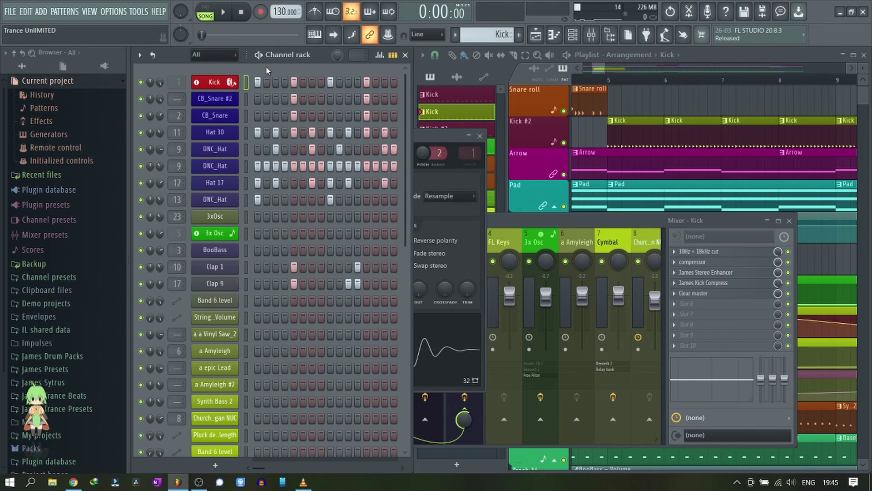
{"action": "key", "text": "alt+f"}
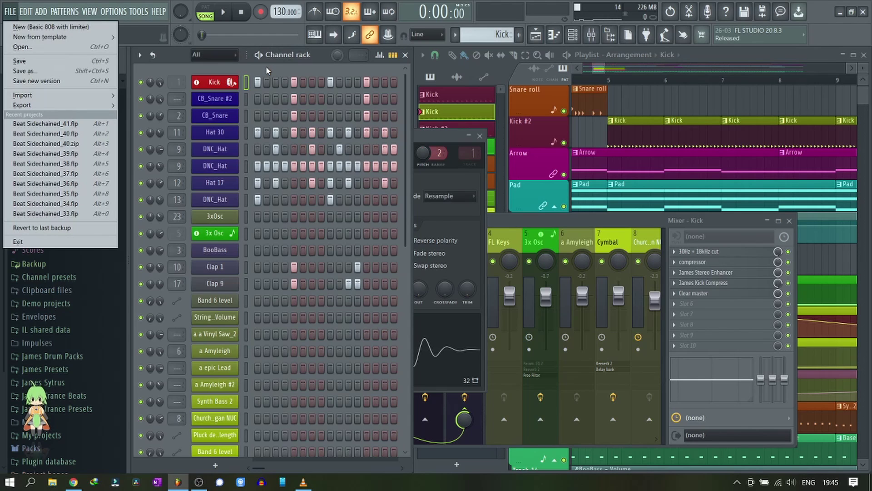
{"action": "key", "text": "Escape"}
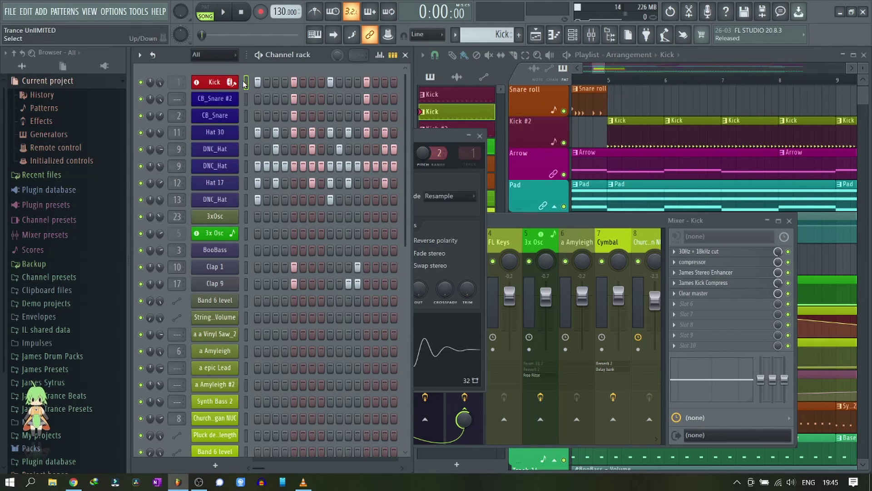
{"action": "key", "text": "alt+f"}
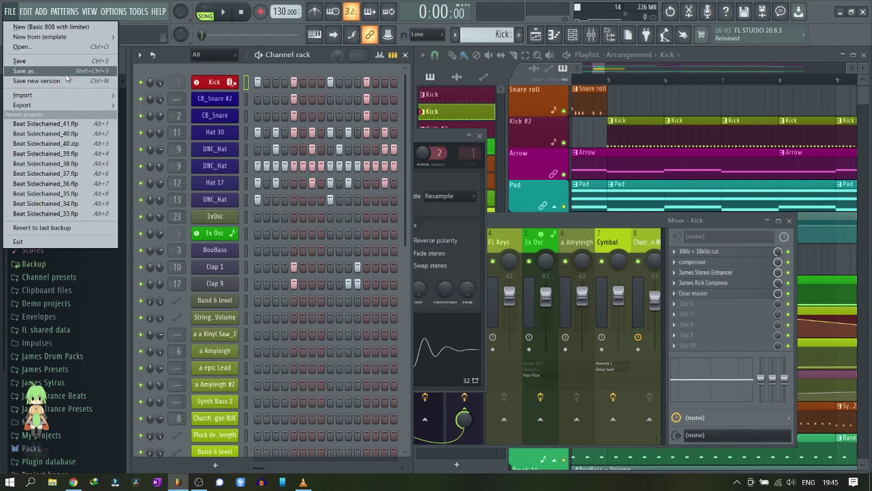
{"action": "mouse_move", "coordinate": [92, 109]}
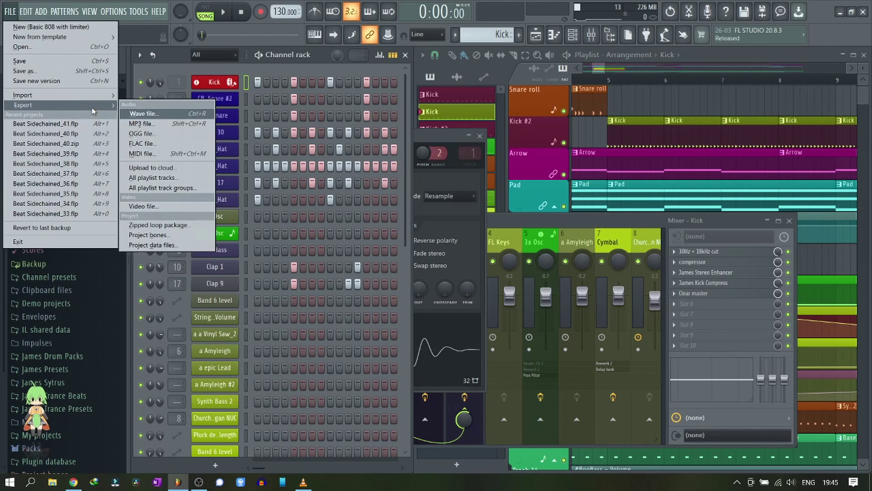
{"action": "left_click", "coordinate": [240, 75]}
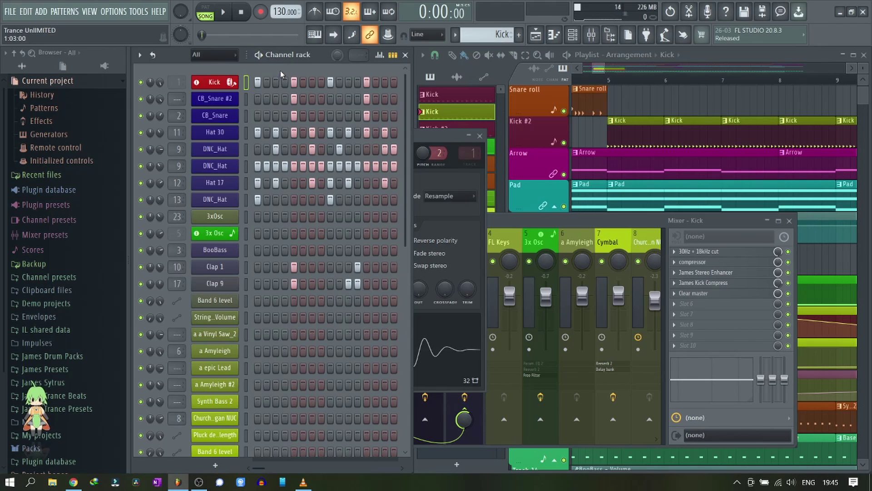
Save the project as a new version.
{"action": "left_click", "coordinate": [10, 12]}
{"action": "left_click", "coordinate": [10, 12]}
{"action": "left_click", "coordinate": [41, 11]}
{"action": "left_click", "coordinate": [9, 11]}
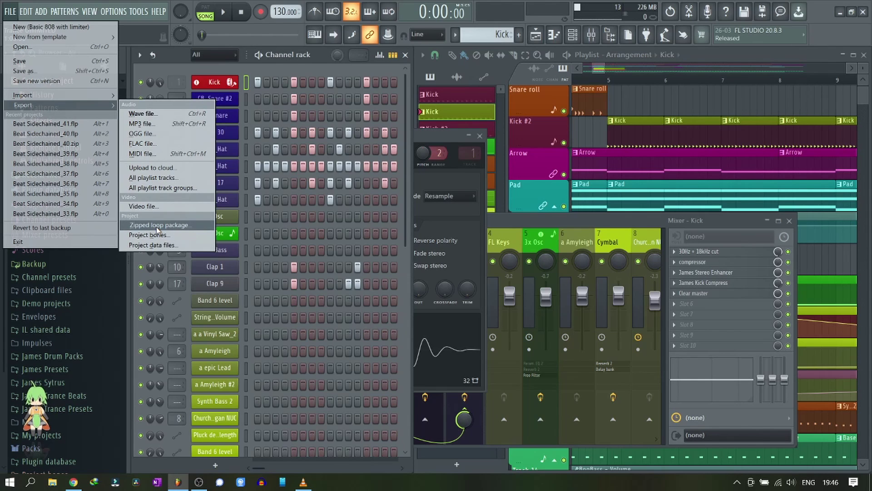
{"action": "left_click", "coordinate": [37, 81]}
Export the project as a zipped loop package named Beat Sidechained_42.
{"action": "left_click", "coordinate": [10, 11]}
{"action": "left_click", "coordinate": [162, 225]}
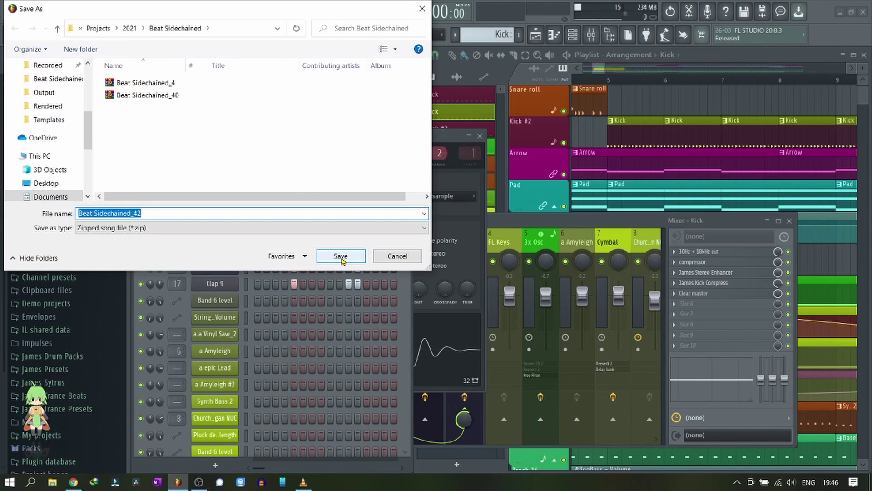
{"action": "left_click", "coordinate": [341, 256]}
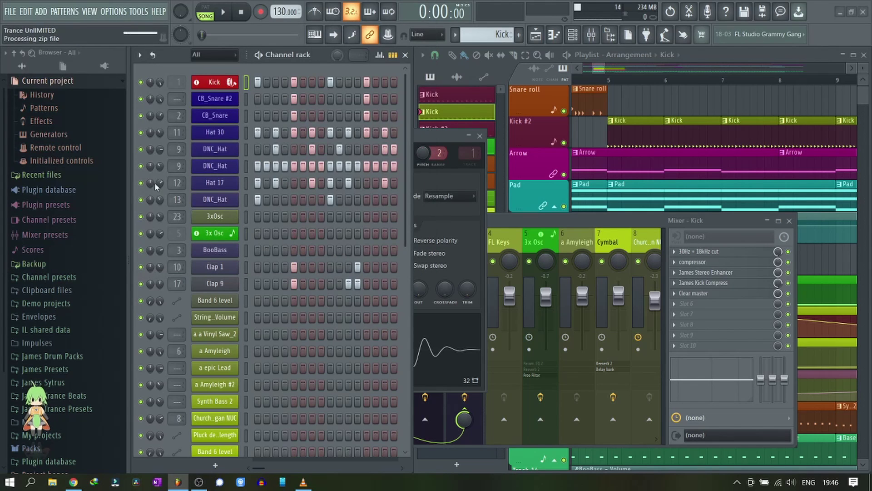
Reopen the recent project Beat Sidechained_42.flp and dismiss its project information note.
{"action": "left_click", "coordinate": [9, 12]}
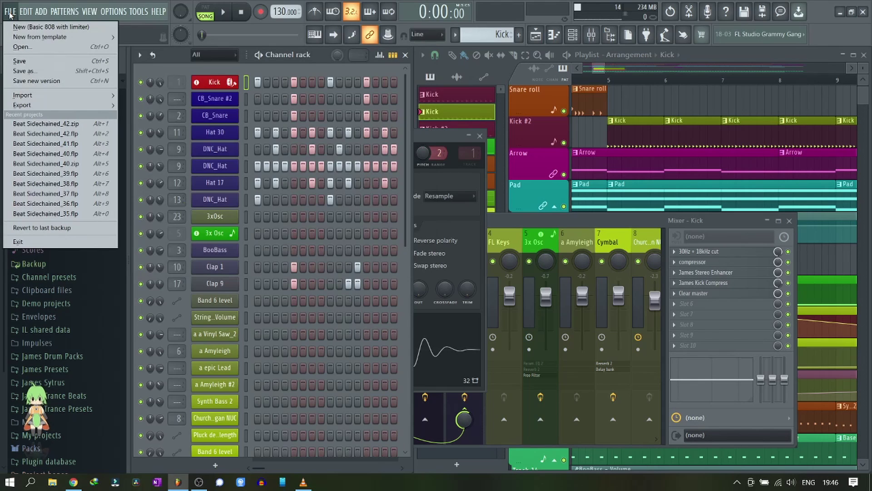
{"action": "left_click", "coordinate": [77, 136]}
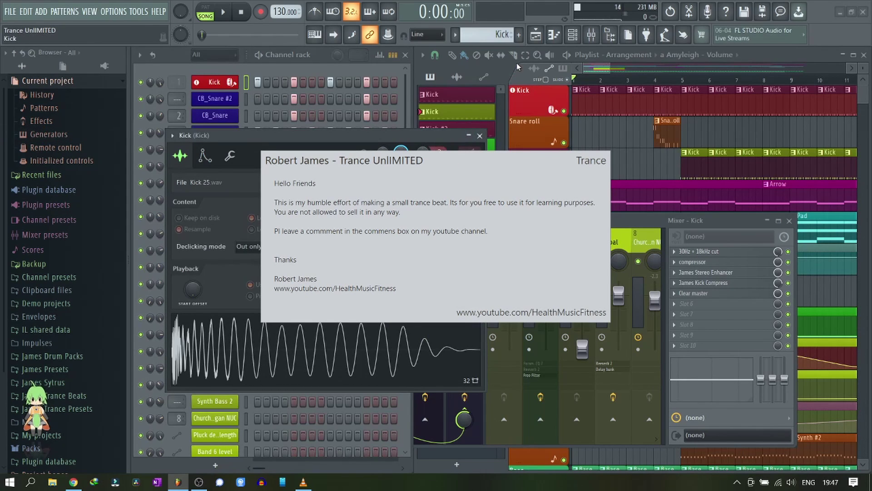
{"action": "left_click", "coordinate": [552, 201]}
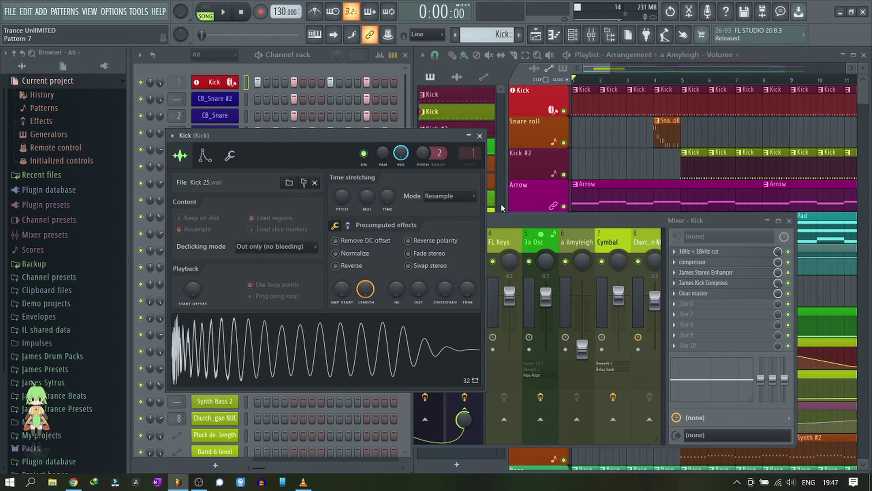
Open the 30Hz + 18kHz cut effect on the Kick mixer track, reposition it and the Mixer, and clear the open windows from the workspace.
{"action": "left_click", "coordinate": [703, 253]}
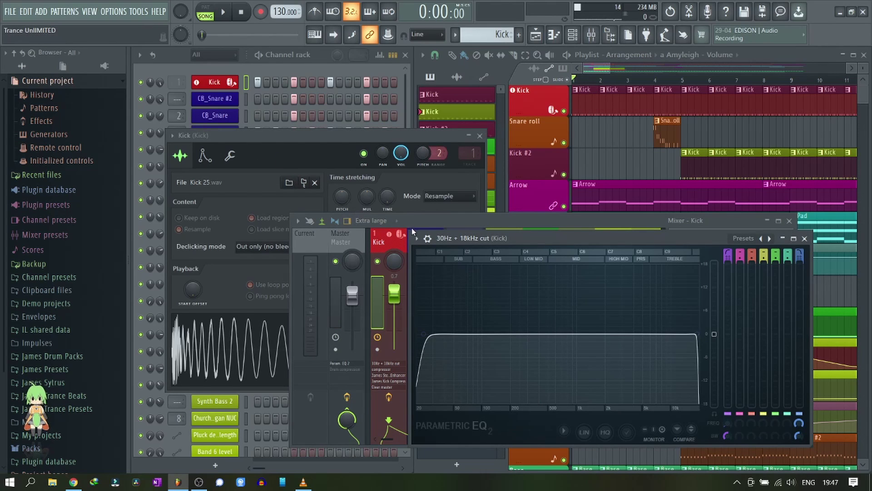
{"action": "left_click_drag", "start_coordinate": [413, 217], "coordinate": [240, 163]}
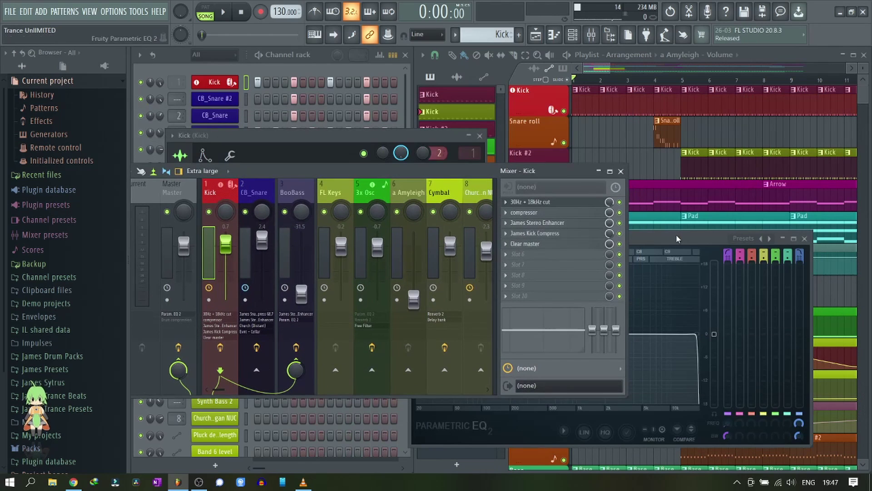
{"action": "left_click_drag", "start_coordinate": [676, 234], "coordinate": [698, 197]}
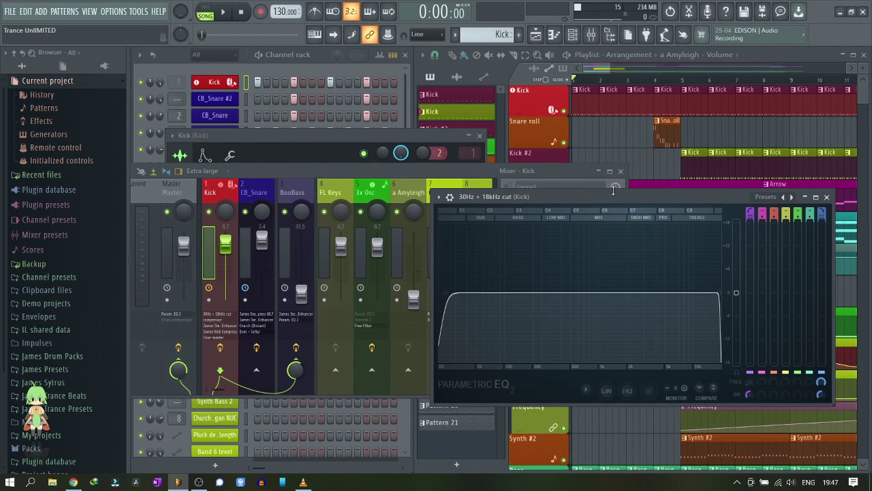
{"action": "key", "text": "F12"}
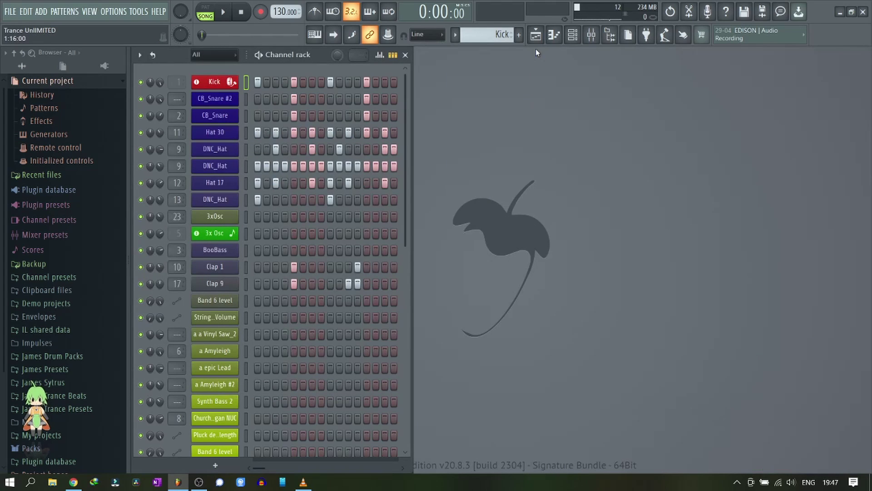
Show the Playlist beside the Channel rack and view its context options without choosing any.
{"action": "left_click", "coordinate": [536, 36]}
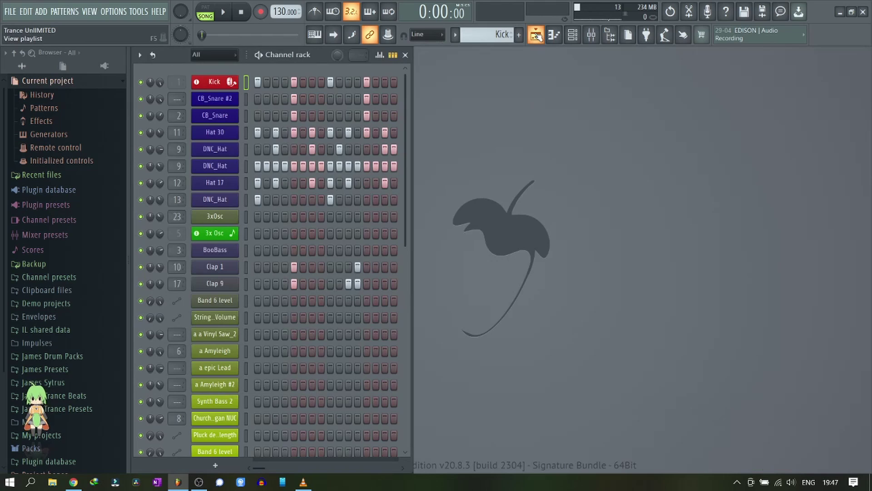
{"action": "left_click", "coordinate": [536, 35]}
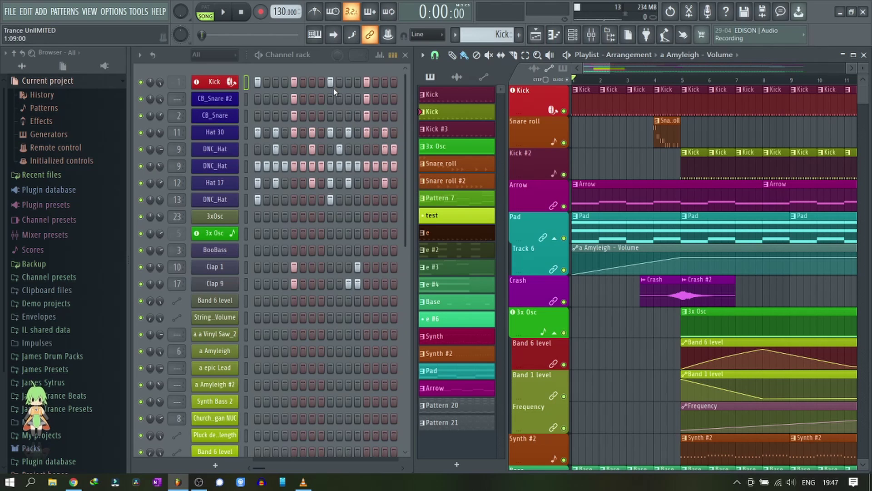
{"action": "right_click", "coordinate": [776, 55]}
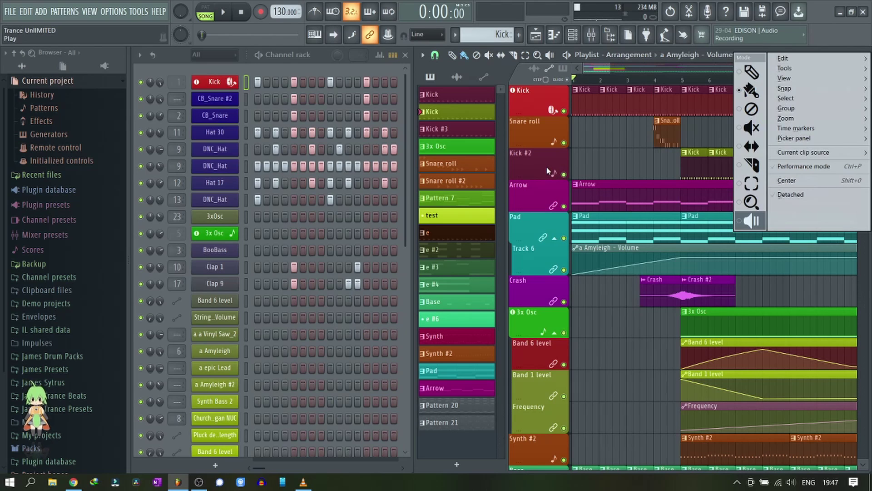
{"action": "key", "text": "Escape"}
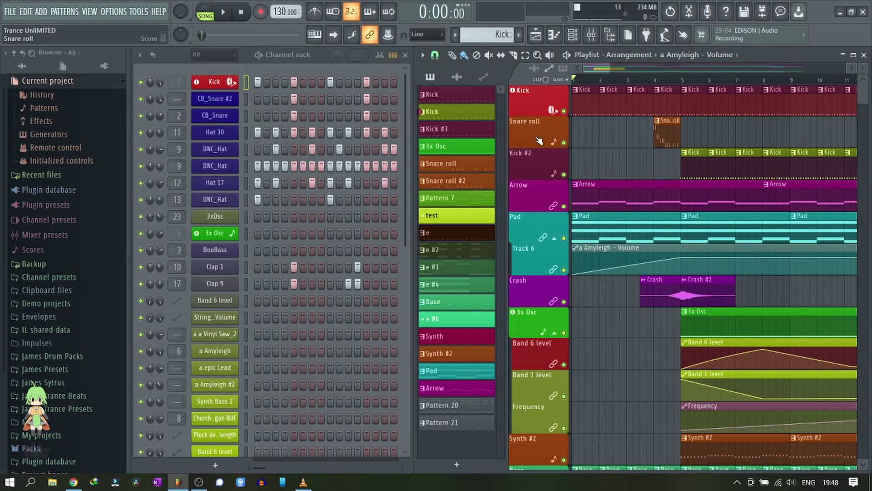
Try creating new empty patterns with their naming cancelled, switching back to the Arrow pattern between attempts.
{"action": "key", "text": "F4"}
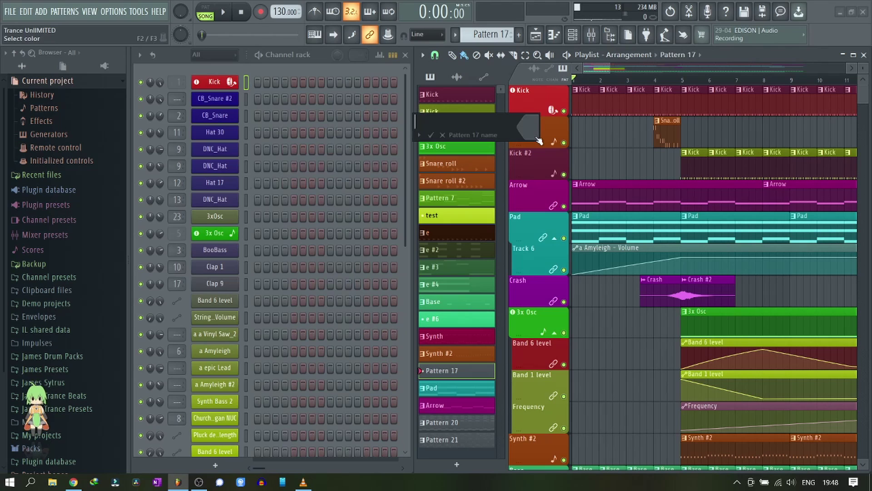
{"action": "left_click", "coordinate": [442, 135]}
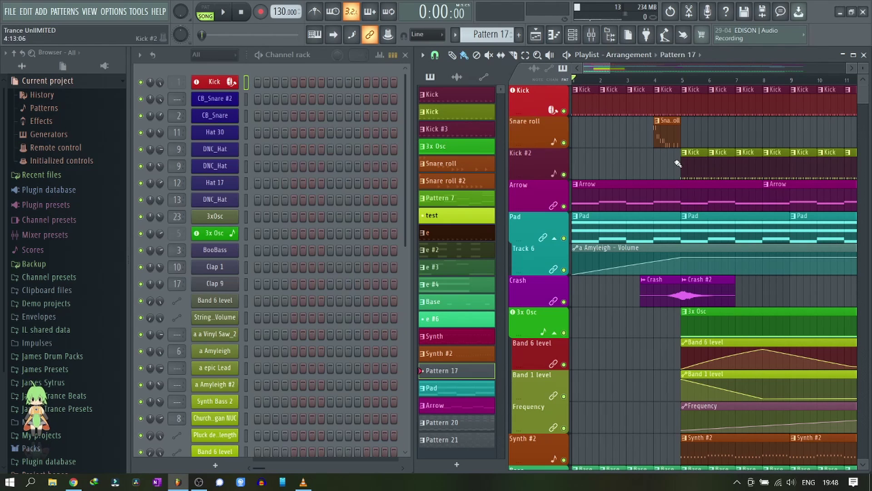
{"action": "left_click", "coordinate": [628, 200]}
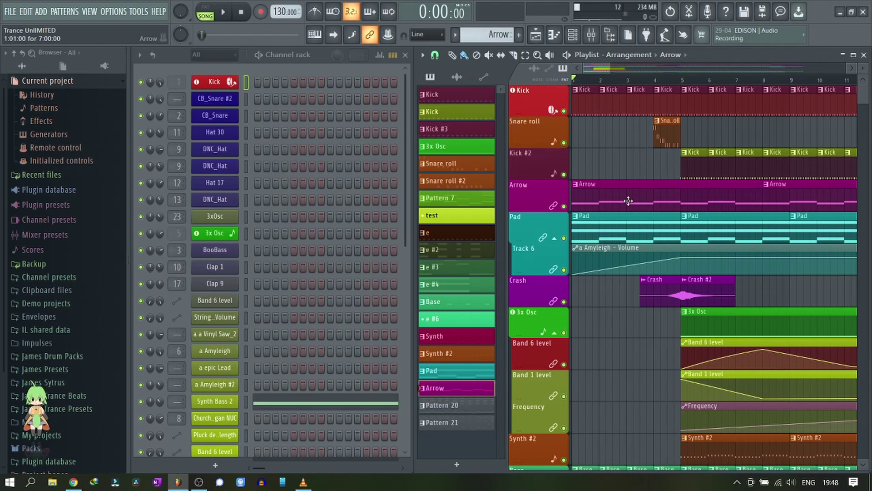
{"action": "key", "text": "F4"}
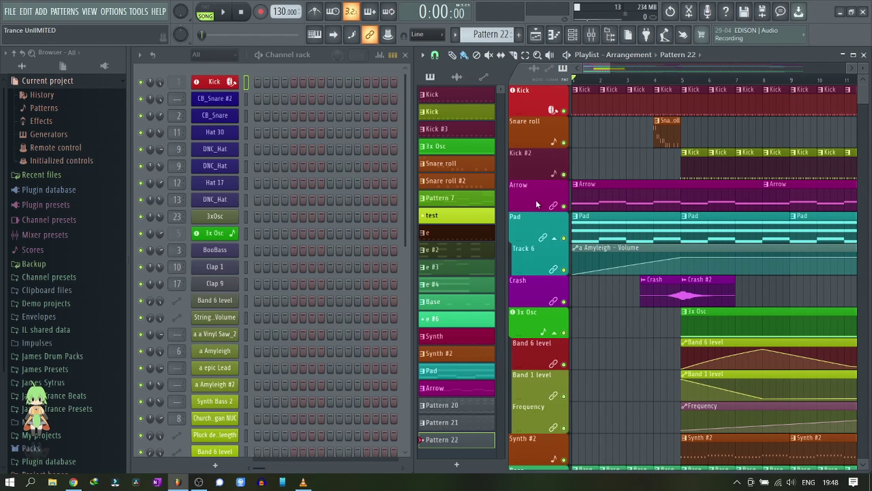
{"action": "left_click", "coordinate": [583, 196]}
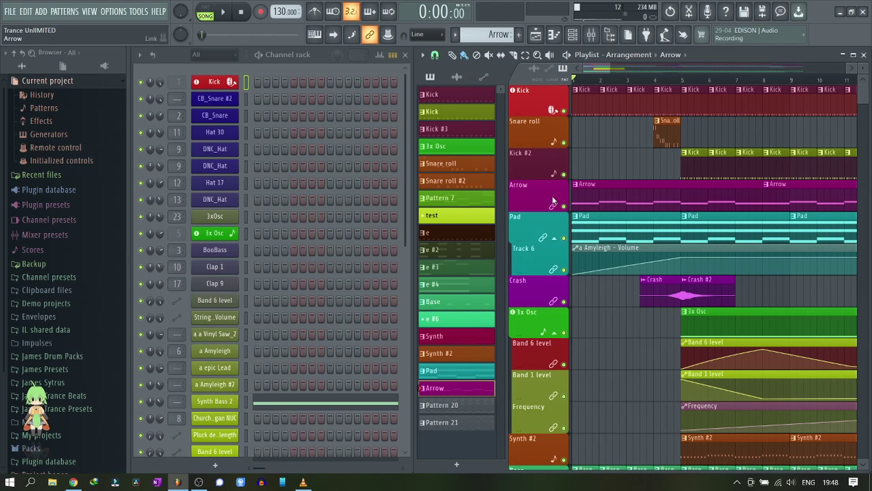
{"action": "key", "text": "F4"}
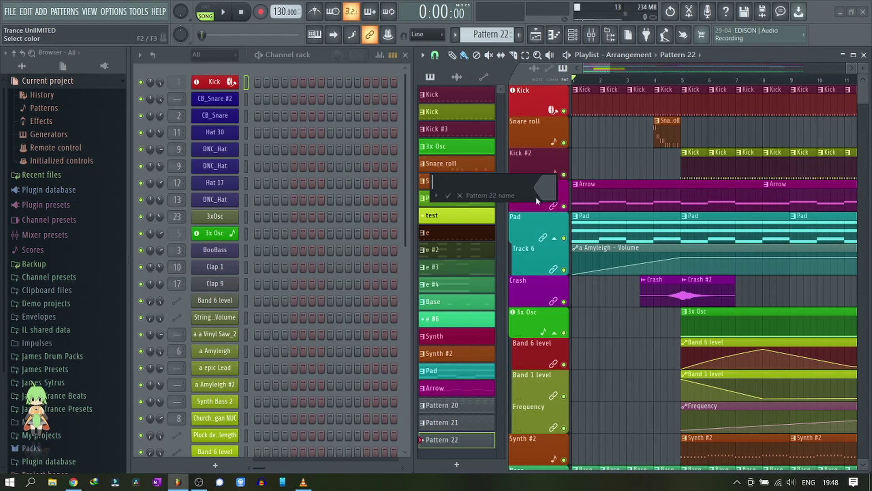
{"action": "key", "text": "Escape"}
Open the Arrow clip from the Playlist in the Piano roll to view its notes, and close the Piano roll.
{"action": "left_click", "coordinate": [600, 194]}
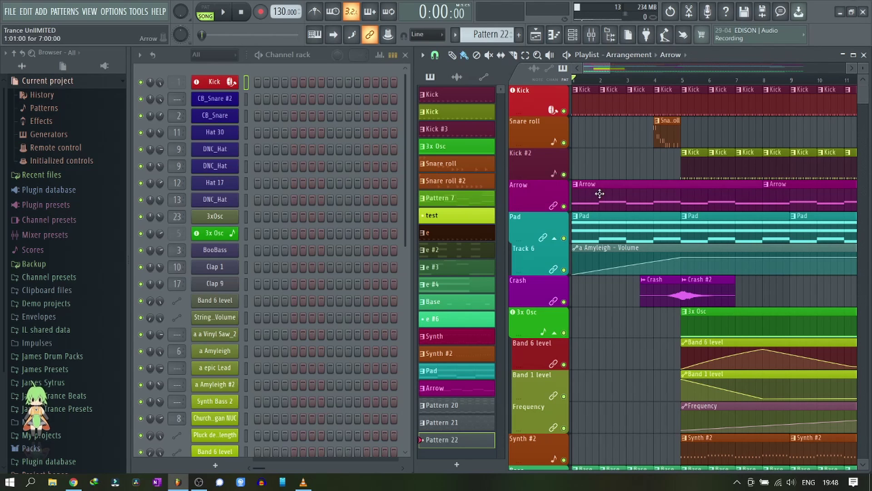
{"action": "double_click", "coordinate": [600, 194]}
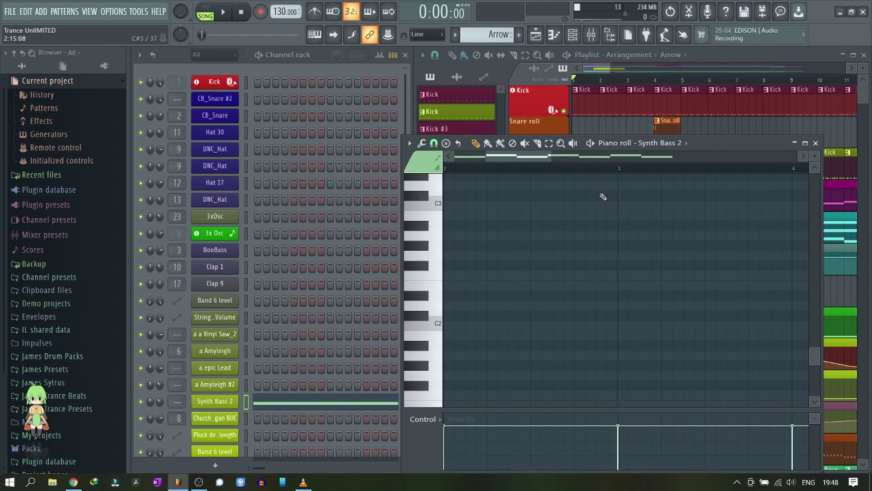
{"action": "left_click", "coordinate": [816, 144]}
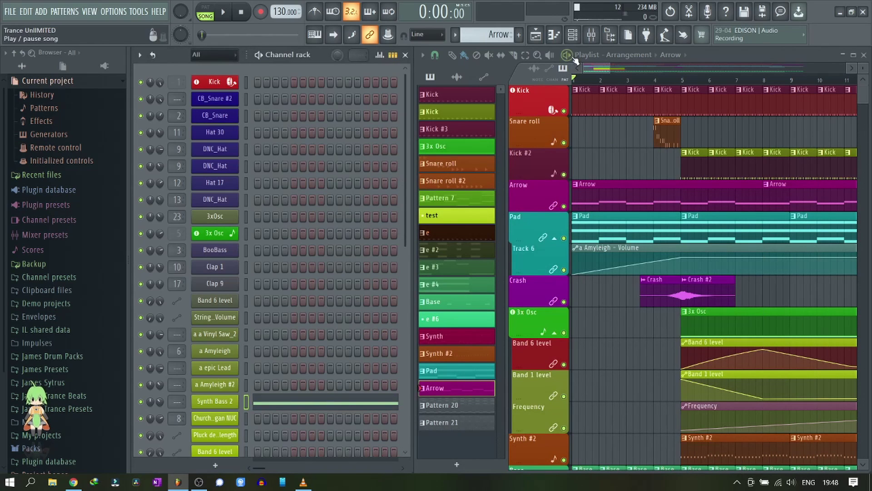
Play the opening bars of the song and stop playback.
{"action": "left_click", "coordinate": [224, 13]}
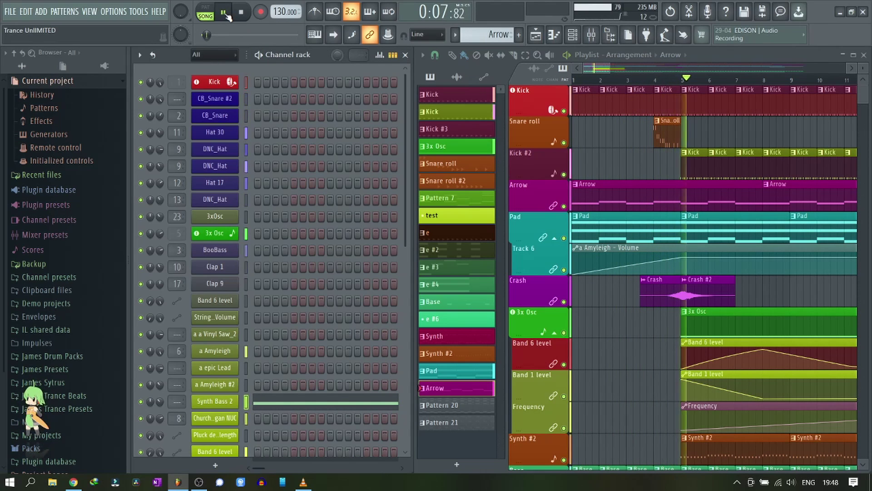
{"action": "left_click", "coordinate": [226, 15]}
{"action": "left_click", "coordinate": [241, 12]}
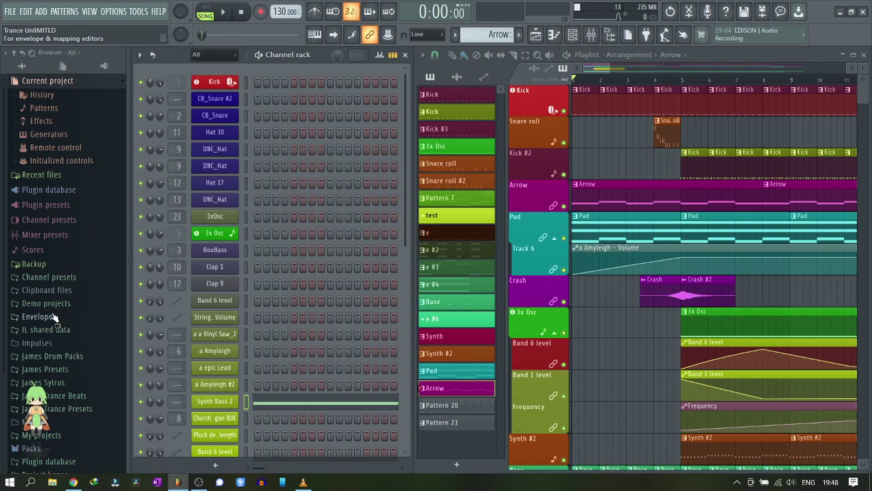
Replace the Kick channel's sample with MKV1_Kick_011 from the James Trance Beats folder, and play the song briefly to hear it.
{"action": "scroll", "coordinate": [53, 316], "scroll_direction": "down", "scroll_amount": 2}
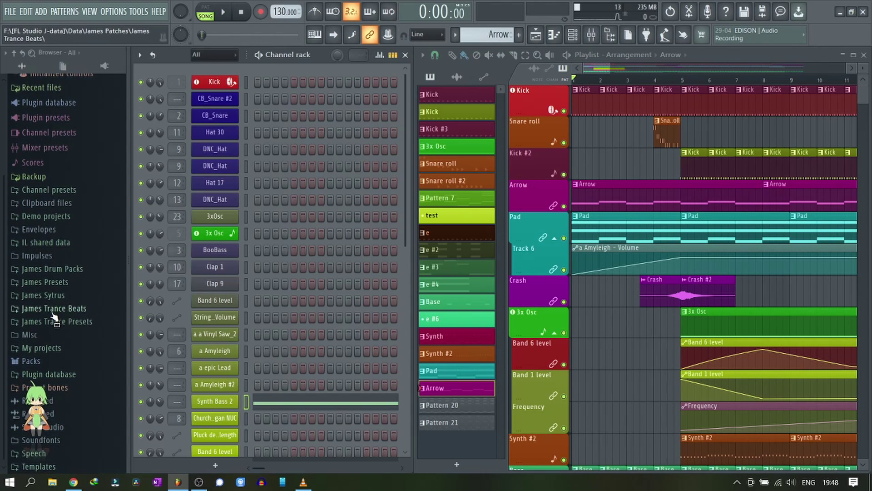
{"action": "left_click", "coordinate": [52, 310]}
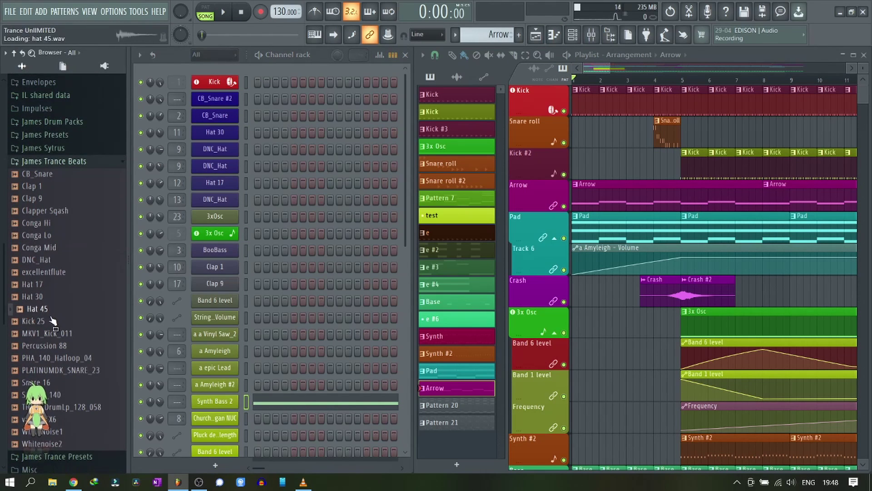
{"action": "left_click_drag", "start_coordinate": [51, 321], "coordinate": [52, 335]}
{"action": "left_click", "coordinate": [52, 335]}
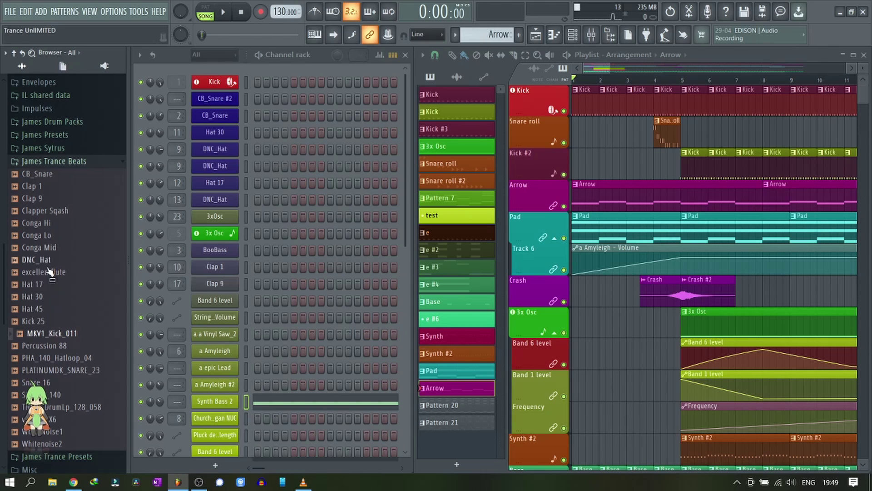
{"action": "left_click_drag", "start_coordinate": [59, 341], "coordinate": [211, 85]}
{"action": "left_click", "coordinate": [223, 12]}
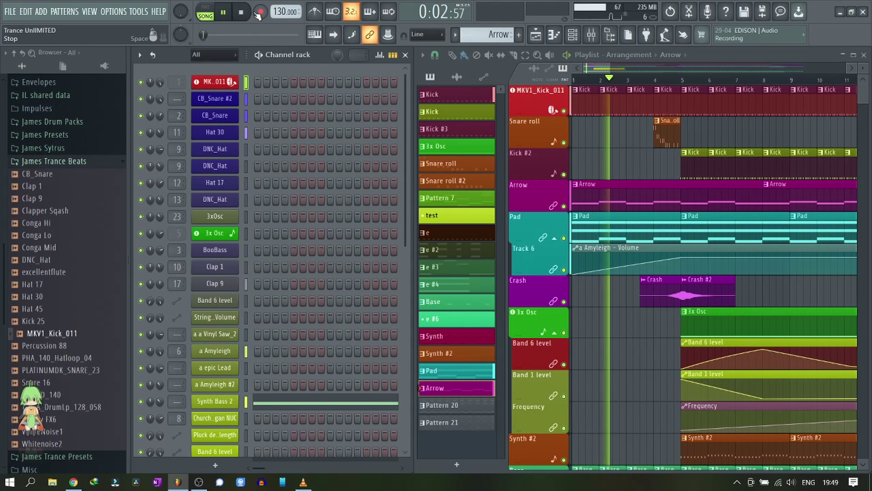
{"action": "left_click", "coordinate": [241, 12]}
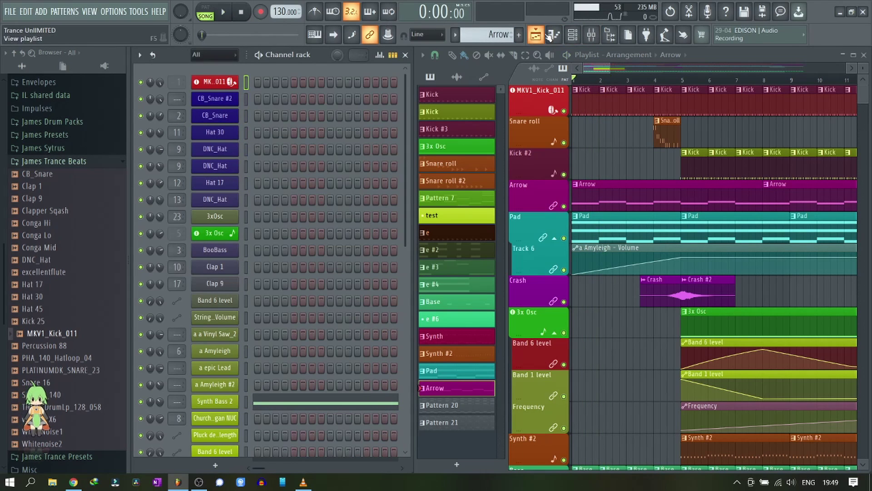
Solo the MKV1_Kick_011 track in the Mixer and close the Mixer.
{"action": "scroll", "coordinate": [310, 170], "scroll_direction": "down", "scroll_amount": 3}
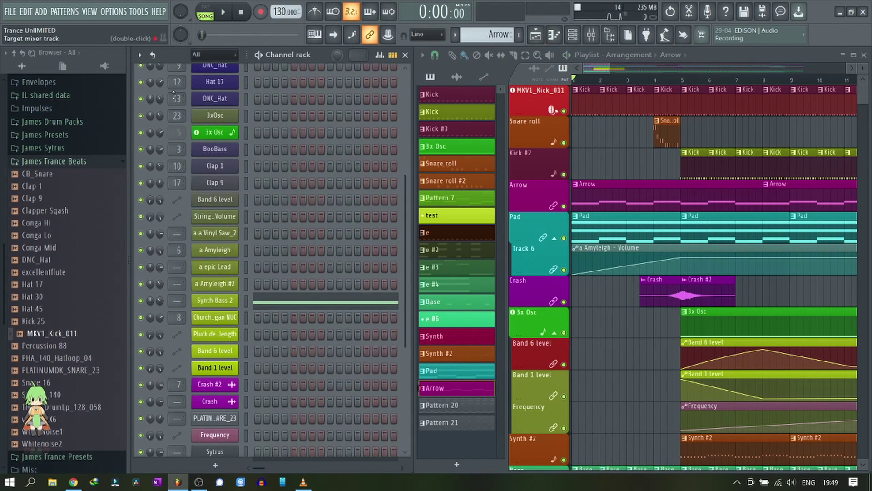
{"action": "scroll", "coordinate": [236, 213], "scroll_direction": "up", "scroll_amount": 3}
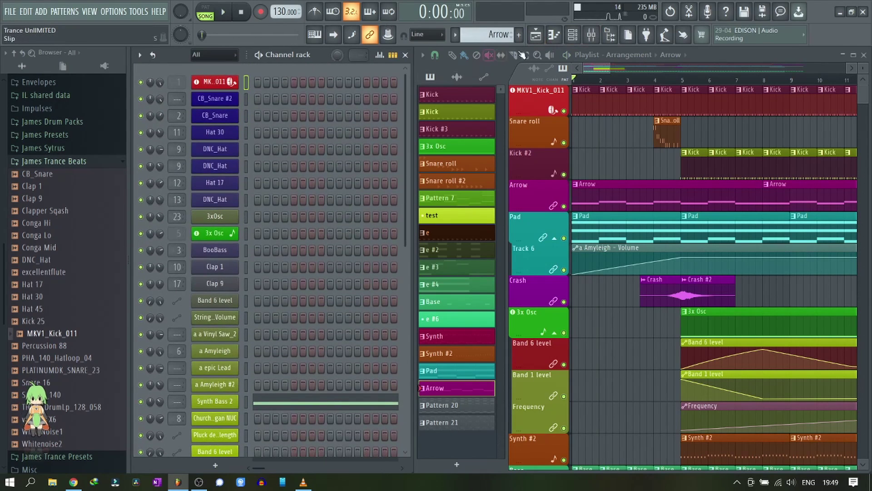
{"action": "left_click", "coordinate": [592, 35]}
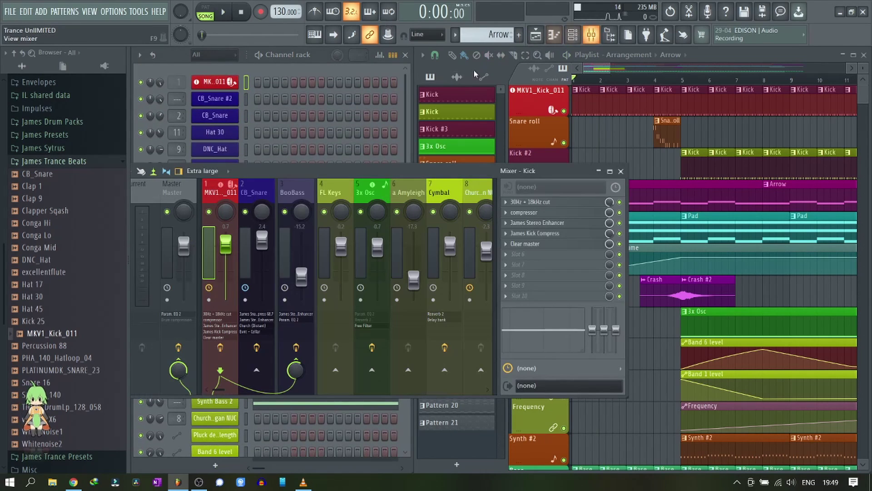
{"action": "right_click", "coordinate": [246, 213]}
{"action": "right_click", "coordinate": [209, 213]}
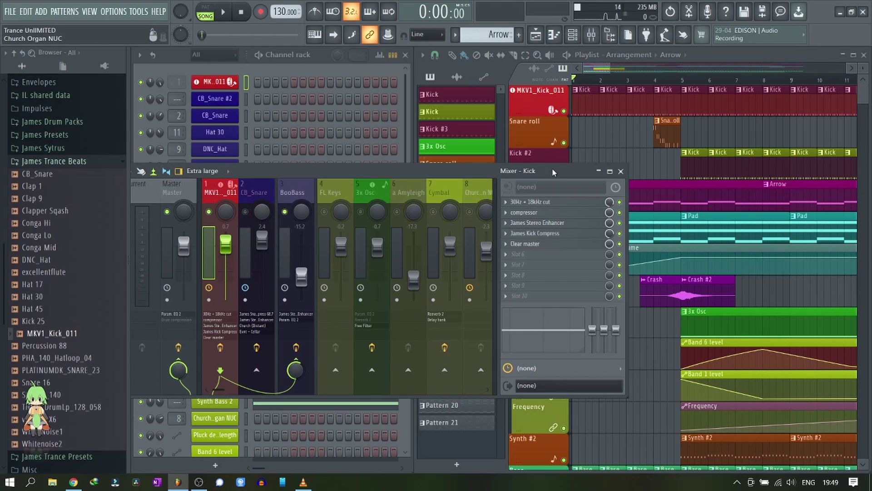
{"action": "left_click", "coordinate": [621, 171]}
Start song playback and change the audio device to ASIO4ALL v2 in the audio settings, dismissing any warning.
{"action": "left_click", "coordinate": [580, 80]}
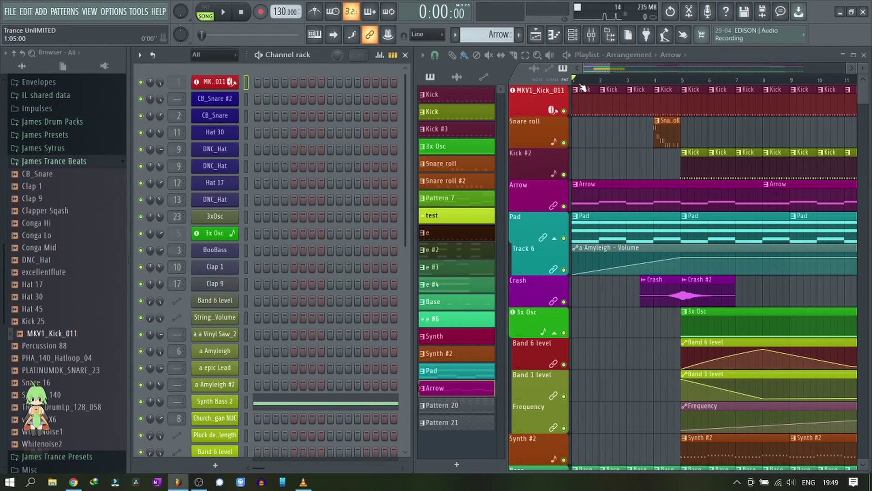
{"action": "key", "text": "space"}
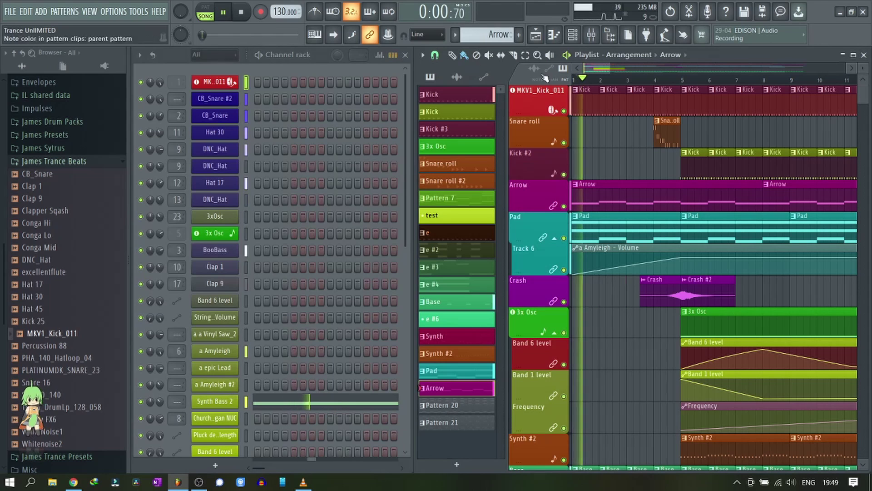
{"action": "left_click", "coordinate": [113, 13]}
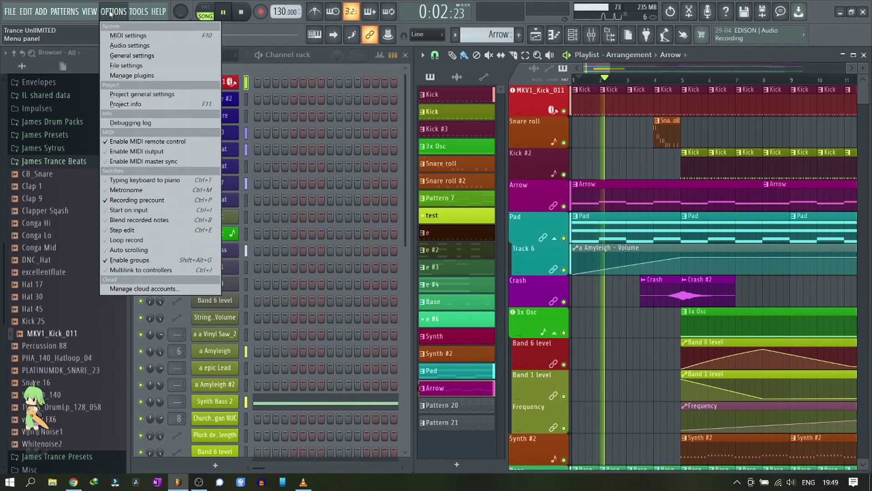
{"action": "left_click", "coordinate": [124, 48]}
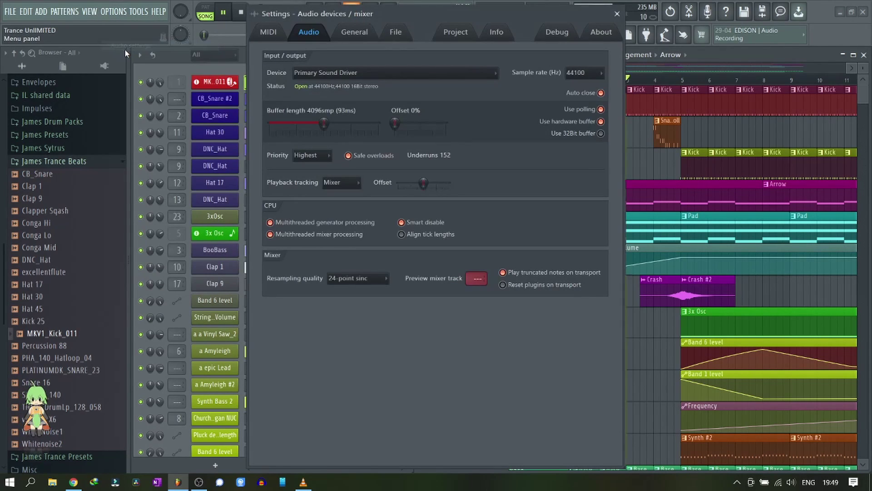
{"action": "left_click", "coordinate": [340, 73]}
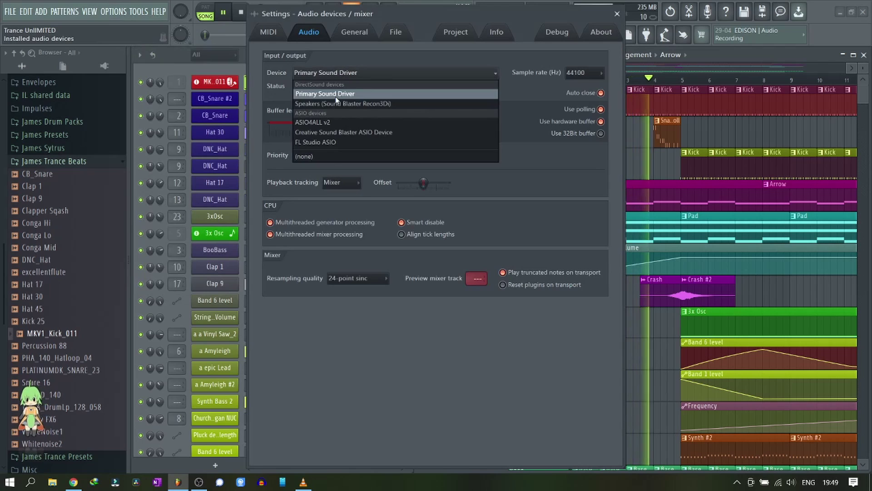
{"action": "left_click", "coordinate": [331, 122]}
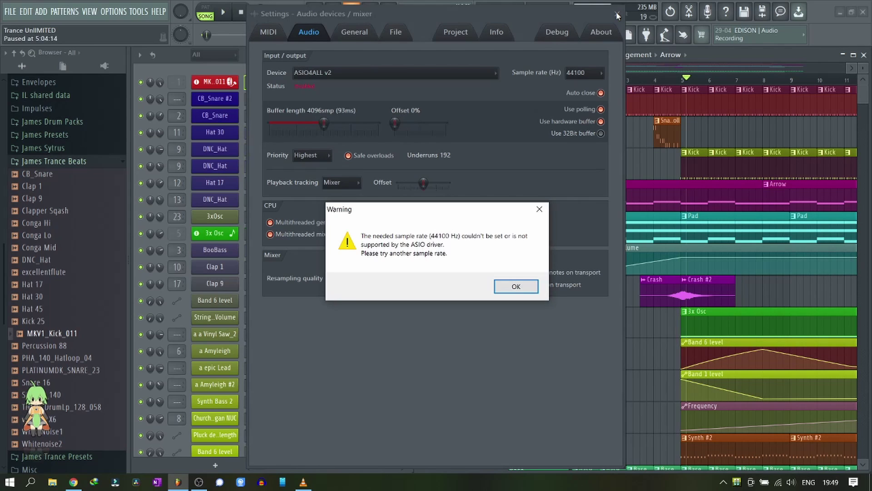
{"action": "left_click", "coordinate": [519, 288]}
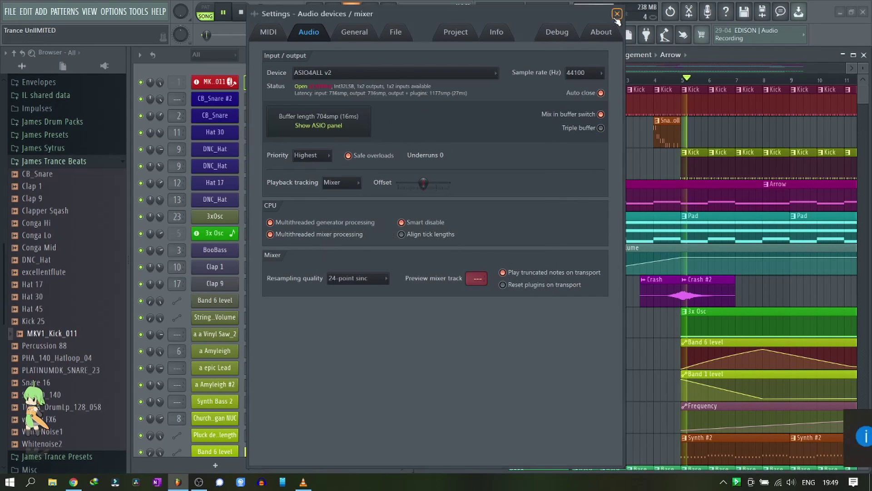
{"action": "left_click", "coordinate": [617, 14]}
Replay the song from the start to test the audio output, and switch to OBS.
{"action": "key", "text": "space"}
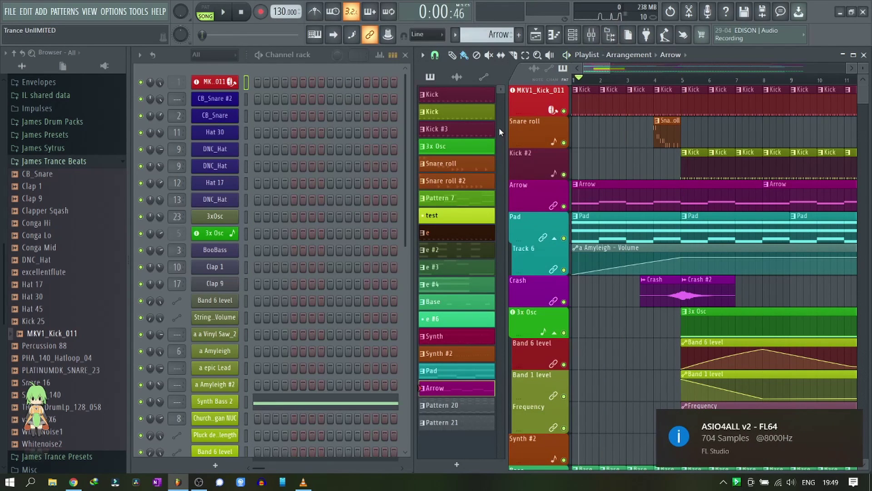
{"action": "left_click", "coordinate": [241, 13]}
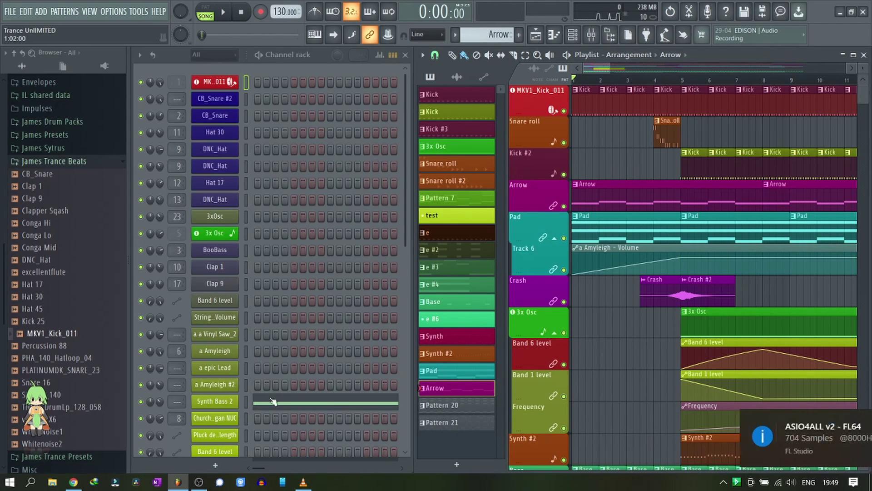
{"action": "key", "text": "space"}
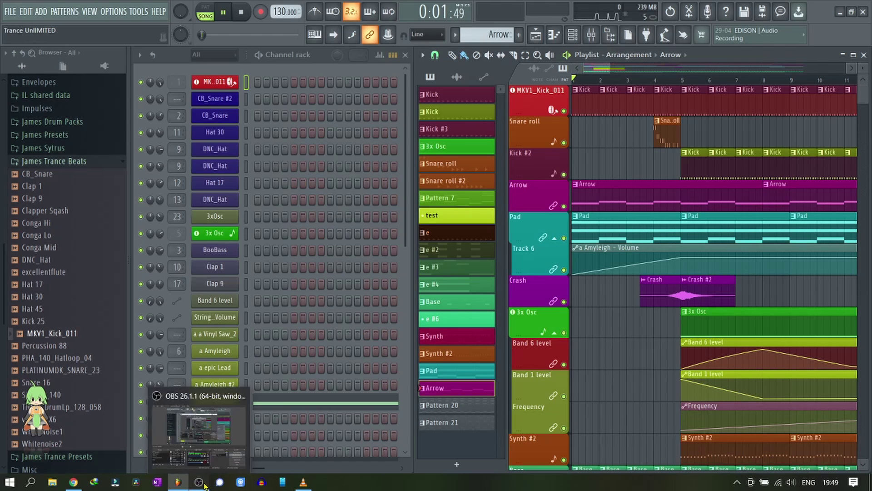
{"action": "left_click", "coordinate": [202, 484]}
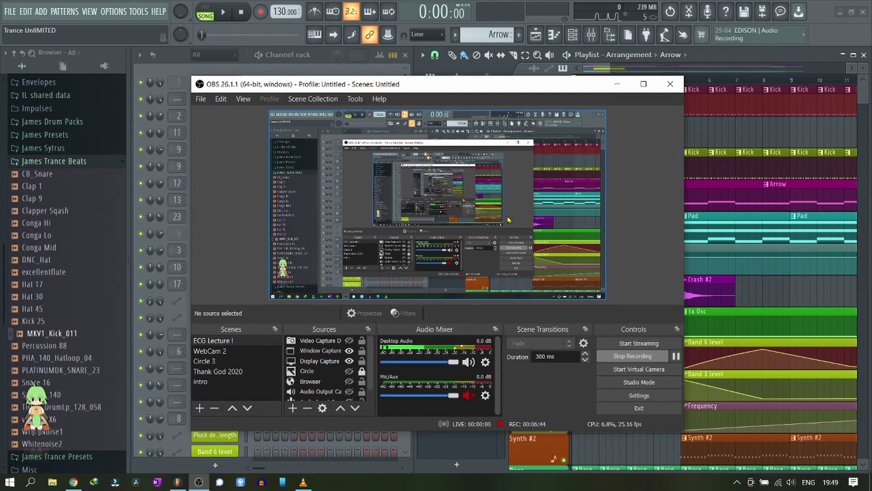
Return from OBS to FL Studio and dismiss the sample-rate warning.
{"action": "left_click", "coordinate": [199, 483]}
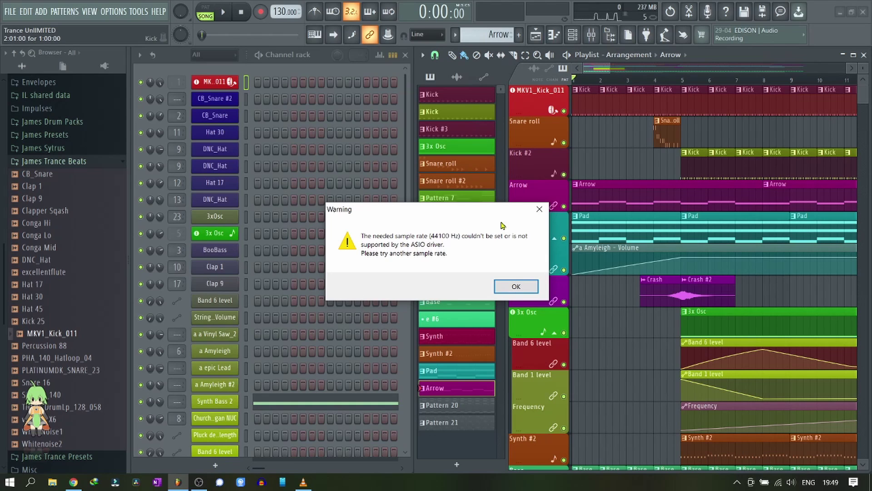
{"action": "left_click", "coordinate": [516, 286]}
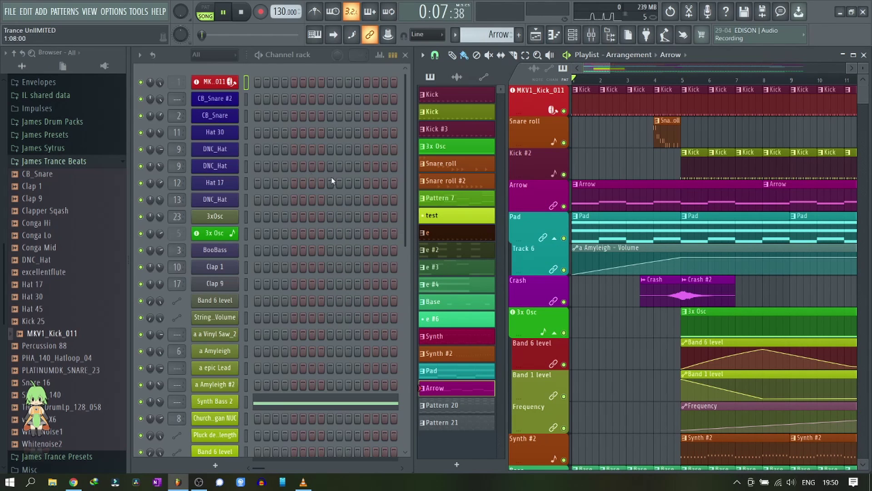
Select the 3x Osc pattern through its playlist clip, and hide and reopen the Playlist window.
{"action": "scroll", "coordinate": [716, 82], "scroll_direction": "up", "scroll_amount": 5}
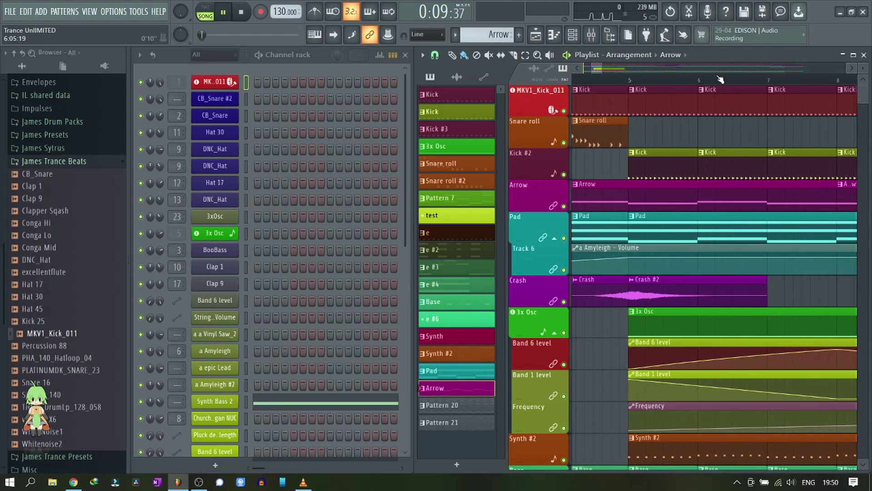
{"action": "scroll", "coordinate": [720, 79], "scroll_direction": "down", "scroll_amount": 2}
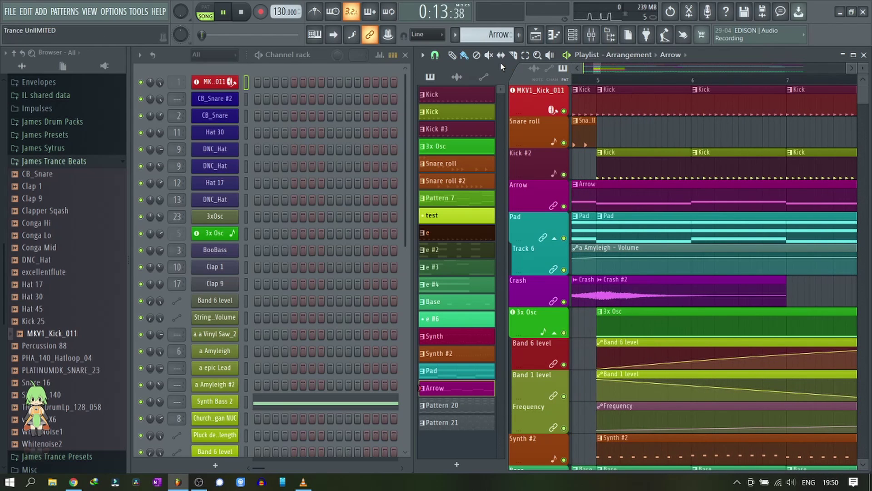
{"action": "left_click", "coordinate": [616, 156]}
{"action": "left_click", "coordinate": [638, 316]}
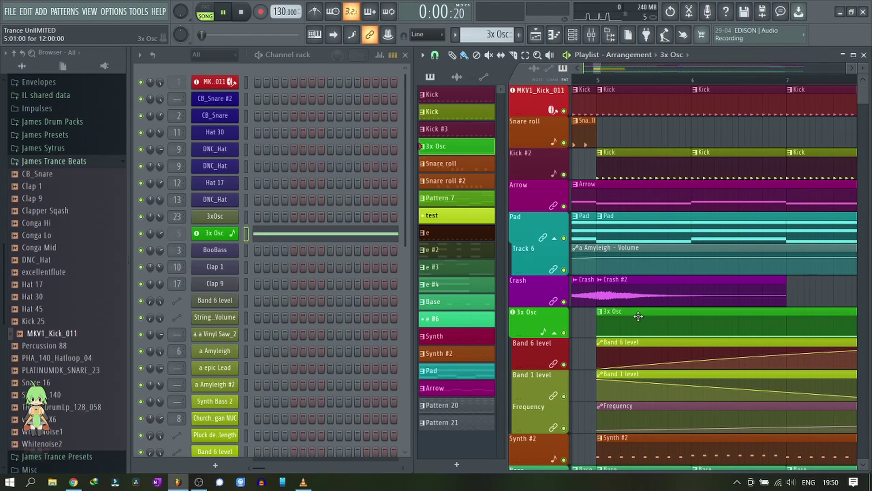
{"action": "key", "text": "F5"}
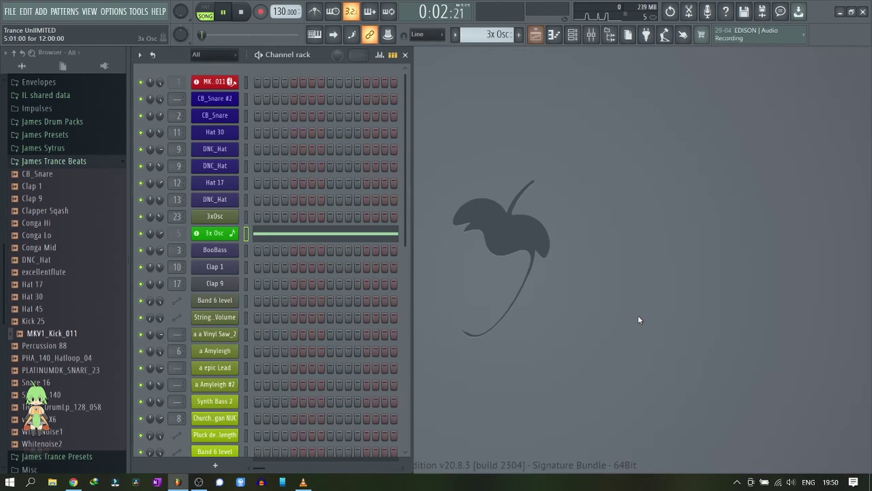
{"action": "key", "text": "F5"}
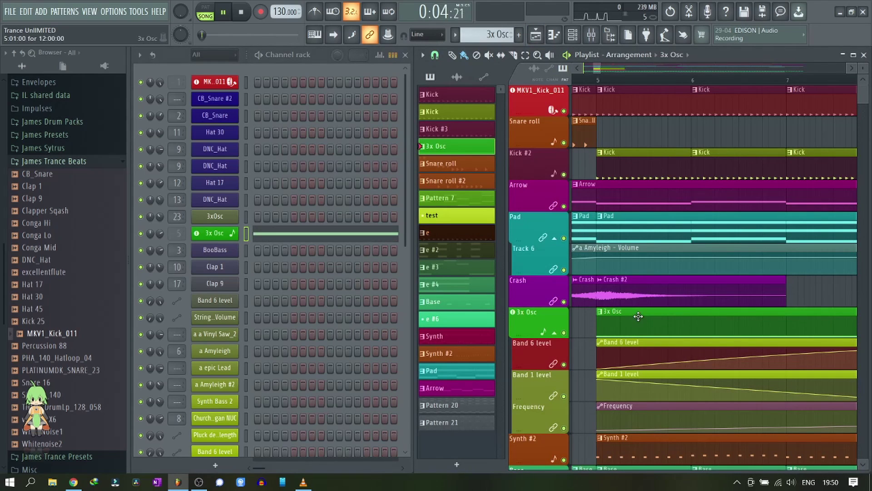
Create the next empty pattern and name it "ok".
{"action": "key", "text": "F4"}
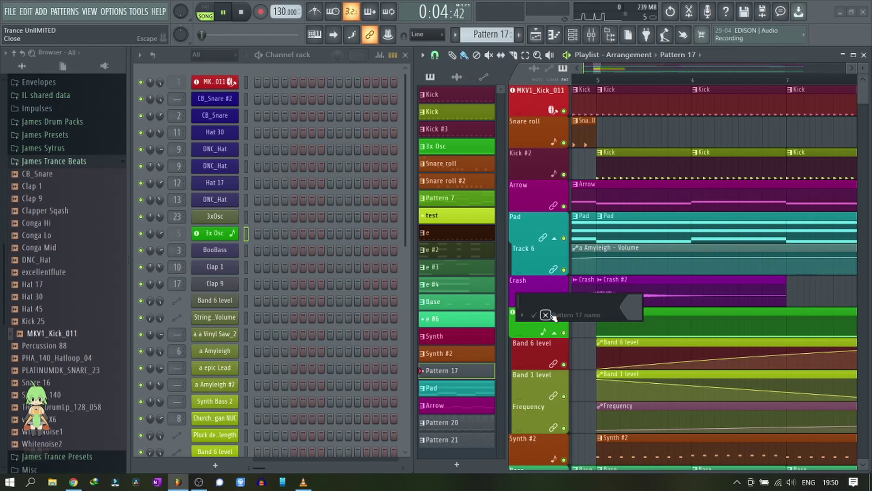
{"action": "type", "text": "ok"}
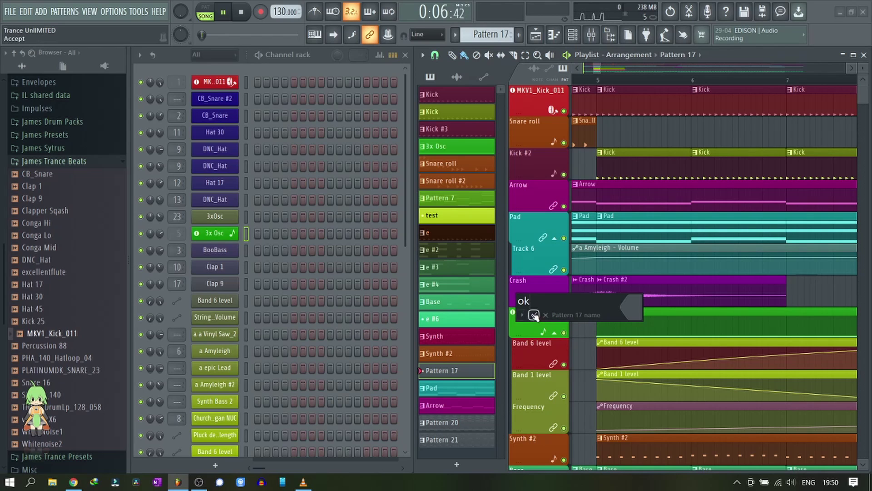
{"action": "left_click", "coordinate": [534, 314]}
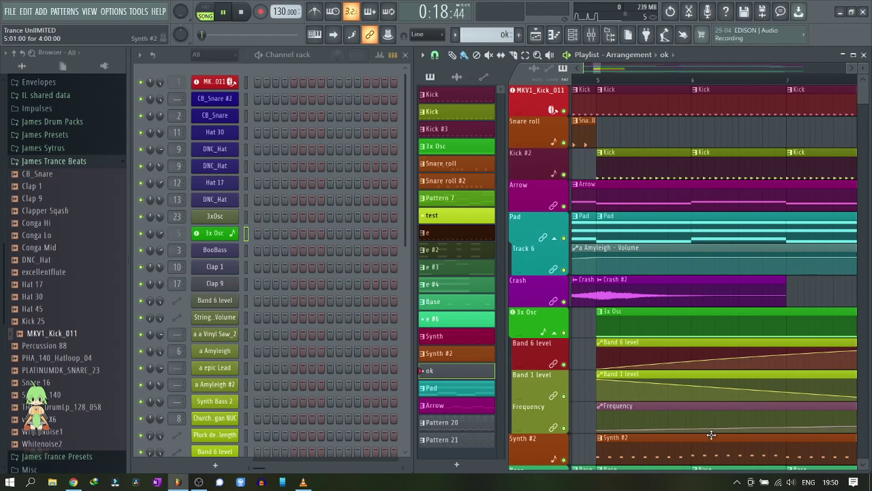
Stop playback and review the Kick, Kick #3, 3x Osc, Pattern 20 and Pattern 21 patterns in the Channel rack, ending on the second Kick.
{"action": "left_click", "coordinate": [450, 96]}
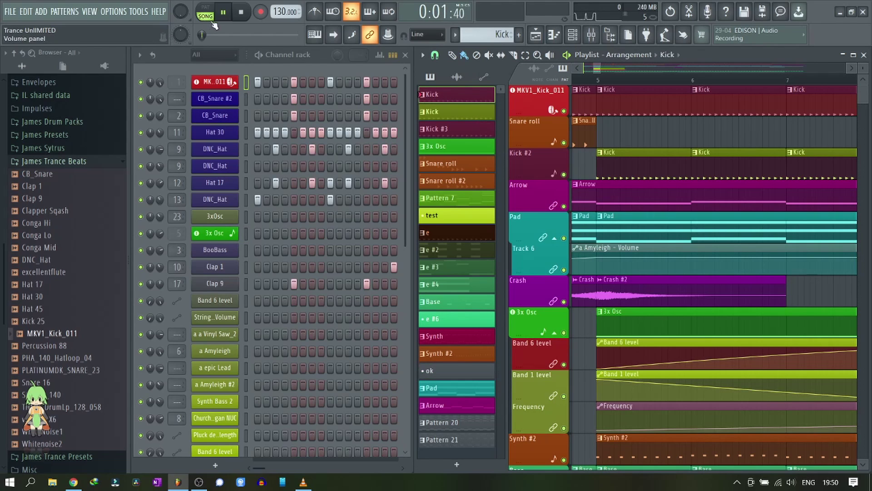
{"action": "left_click", "coordinate": [243, 14]}
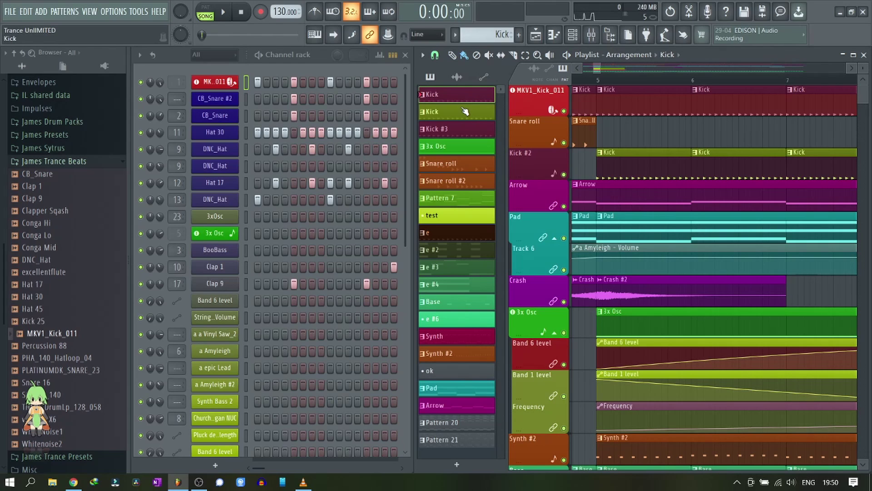
{"action": "left_click", "coordinate": [464, 112]}
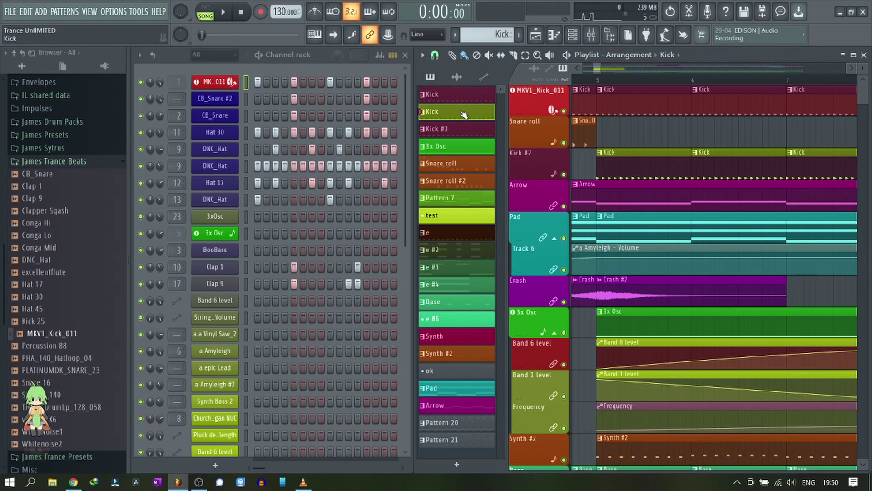
{"action": "left_click", "coordinate": [458, 133]}
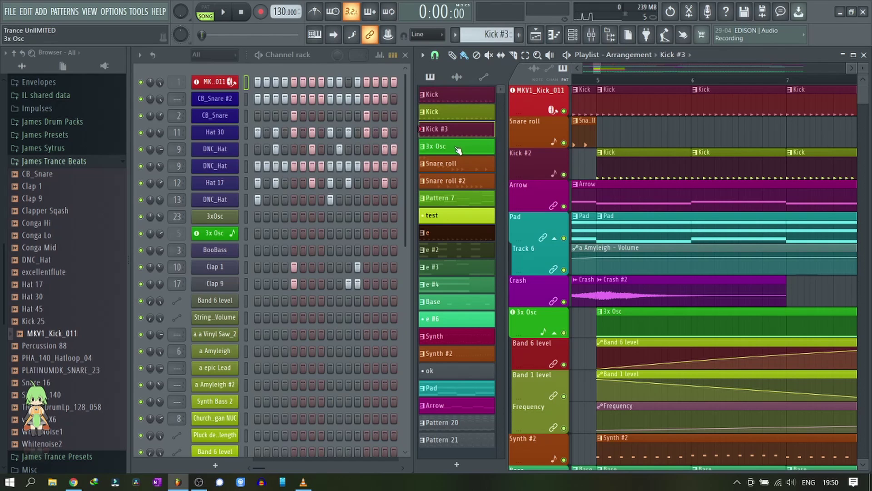
{"action": "left_click", "coordinate": [458, 154]}
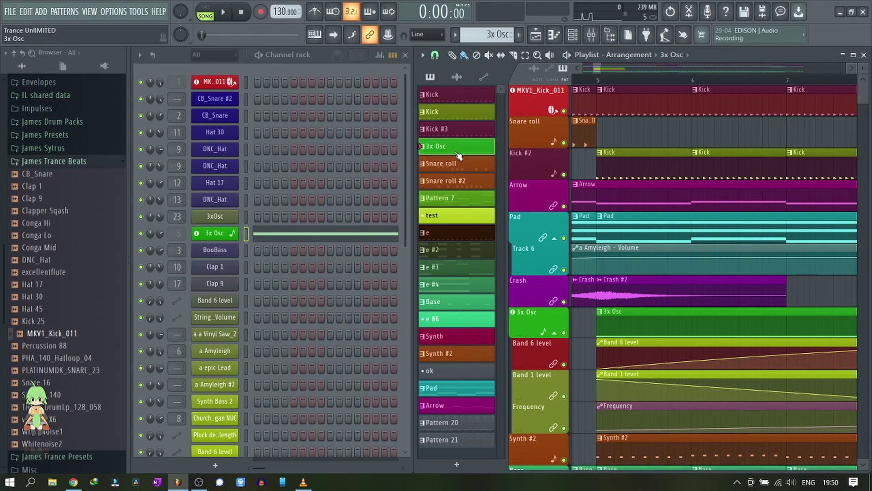
{"action": "left_click", "coordinate": [454, 424]}
{"action": "left_click", "coordinate": [453, 441]}
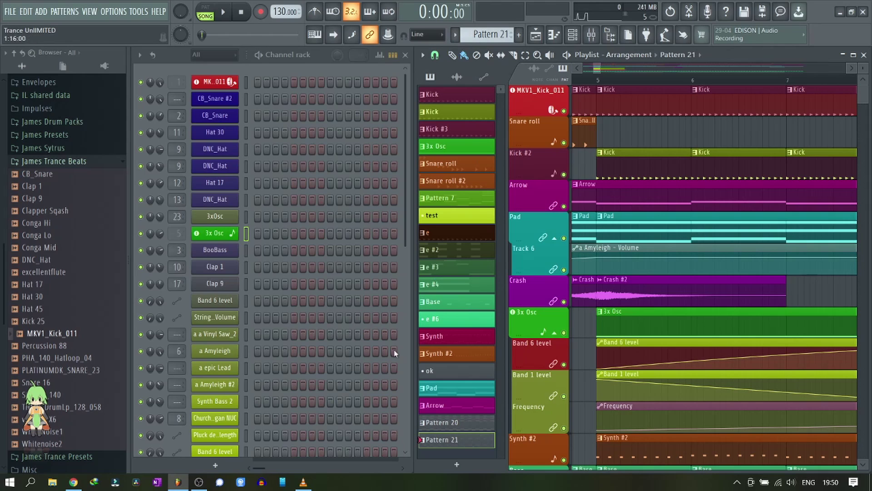
{"action": "left_click", "coordinate": [449, 118]}
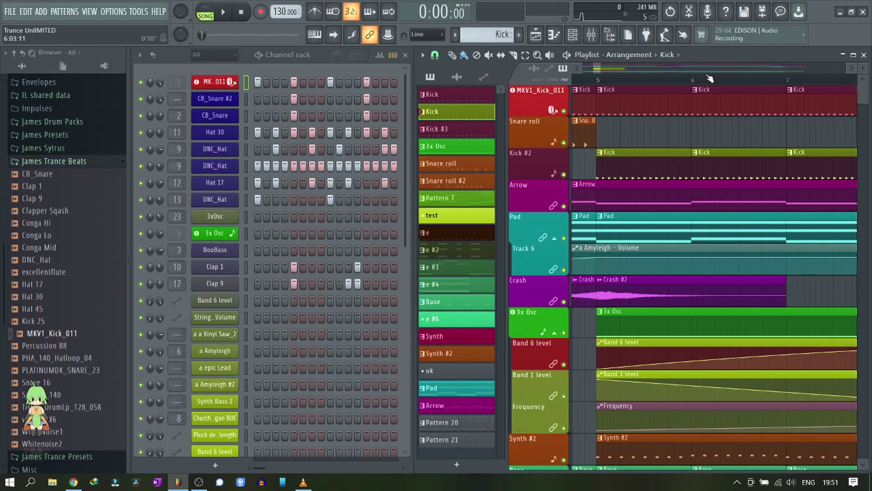
Examine the Playlist arrangement across its tracks and along the timeline to around bar 64 and back.
{"action": "left_click_drag", "start_coordinate": [710, 79], "coordinate": [676, 173]}
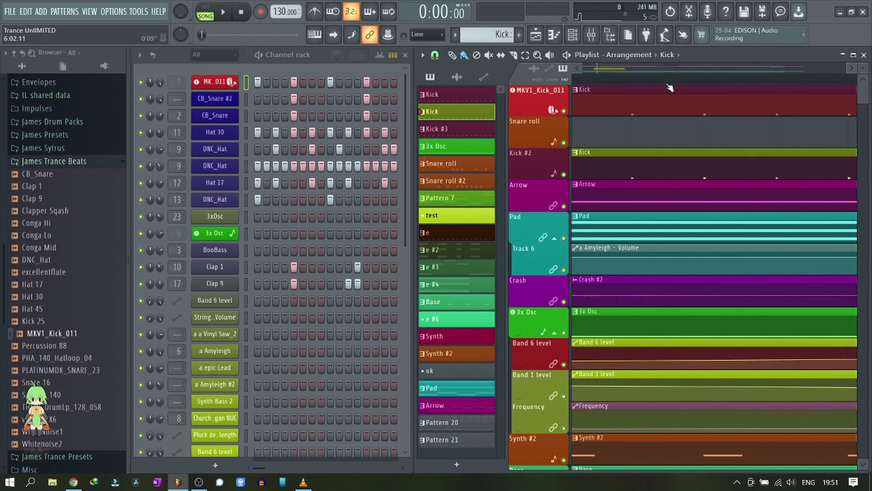
{"action": "scroll", "coordinate": [669, 87], "scroll_direction": "down", "scroll_amount": 4}
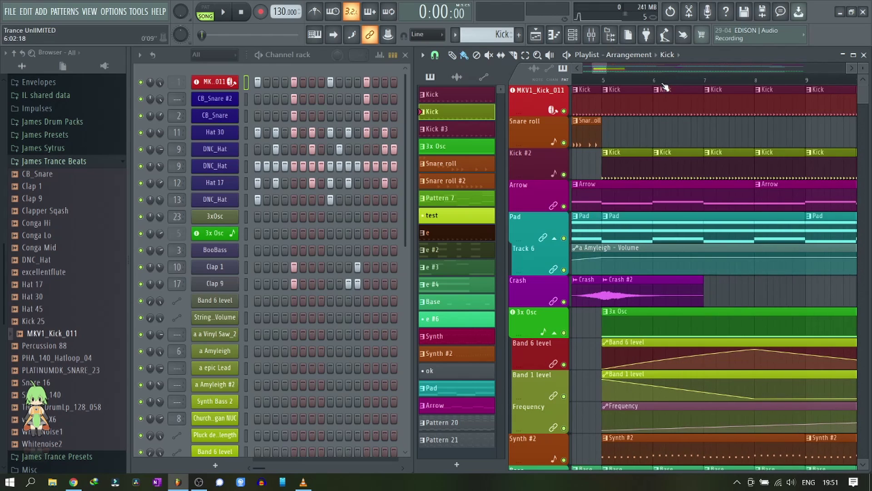
{"action": "scroll", "coordinate": [664, 86], "scroll_direction": "down", "scroll_amount": 2}
{"action": "scroll", "coordinate": [671, 151], "scroll_direction": "down", "scroll_amount": 4}
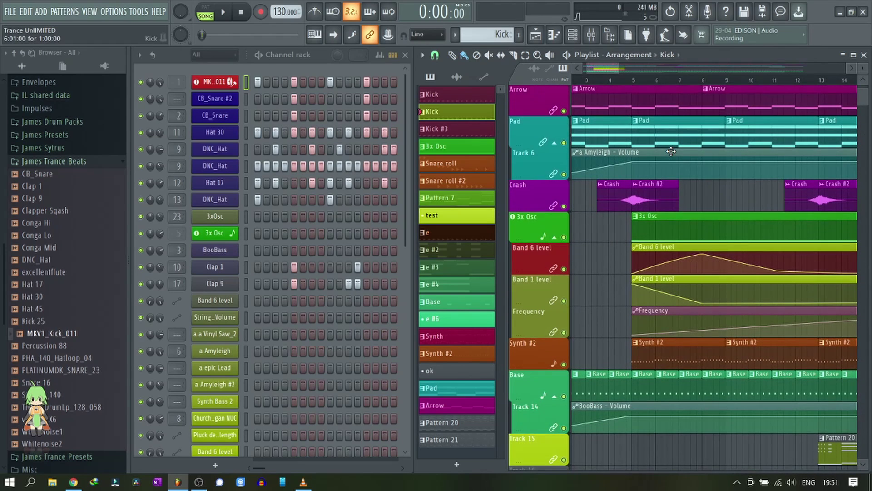
{"action": "scroll", "coordinate": [671, 152], "scroll_direction": "down", "scroll_amount": 1}
{"action": "scroll", "coordinate": [721, 70], "scroll_direction": "right", "scroll_amount": 3}
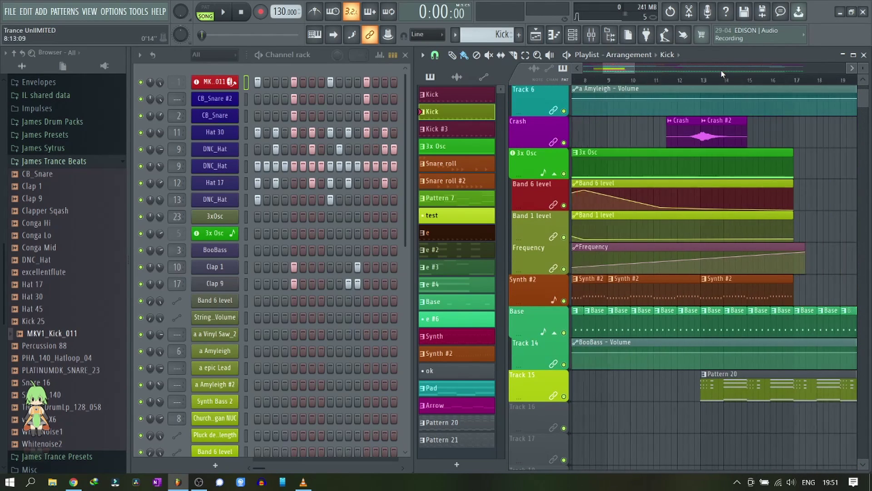
{"action": "scroll", "coordinate": [722, 74], "scroll_direction": "right", "scroll_amount": 9}
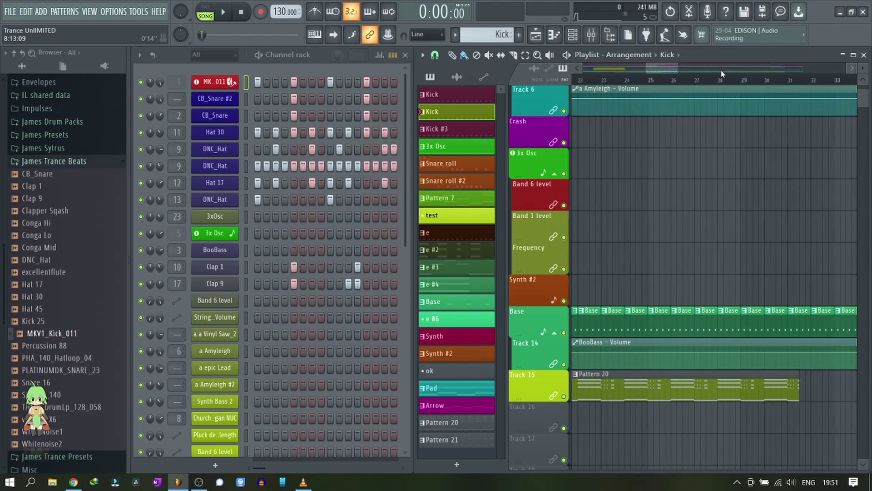
{"action": "scroll", "coordinate": [722, 74], "scroll_direction": "right", "scroll_amount": 6}
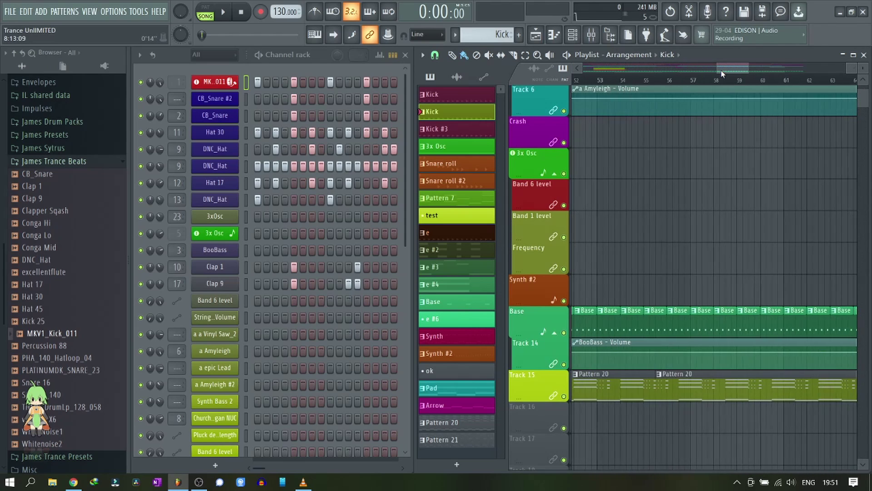
{"action": "scroll", "coordinate": [721, 71], "scroll_direction": "left", "scroll_amount": 17}
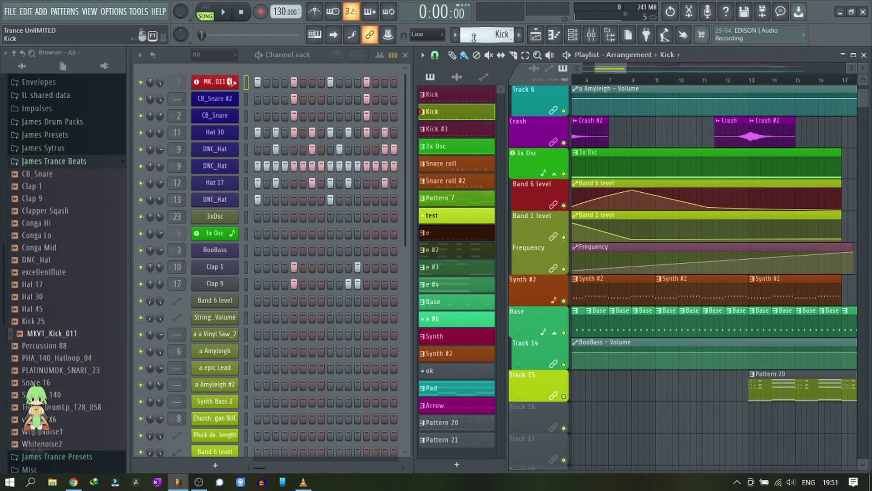
Step through the patterns in the pattern selector from the second Kick to the new empty Pattern 22.
{"action": "scroll", "coordinate": [474, 37], "scroll_direction": "down", "scroll_amount": 8}
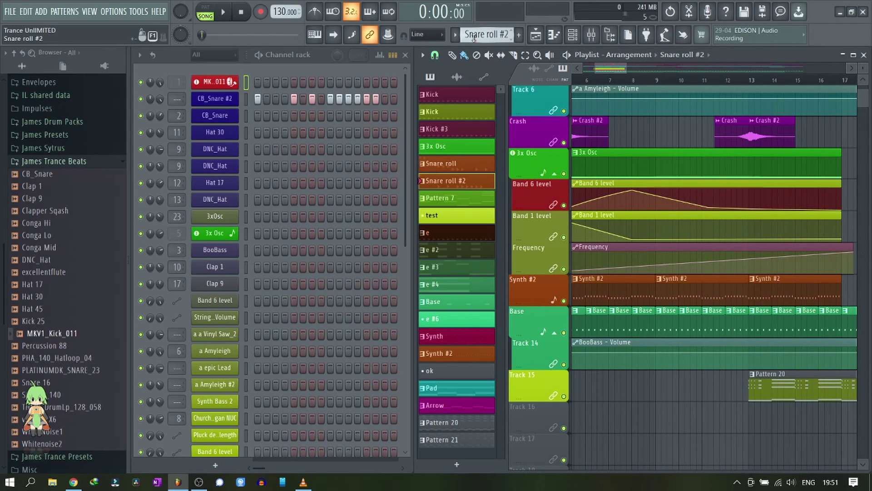
{"action": "scroll", "coordinate": [474, 37], "scroll_direction": "down", "scroll_amount": 10}
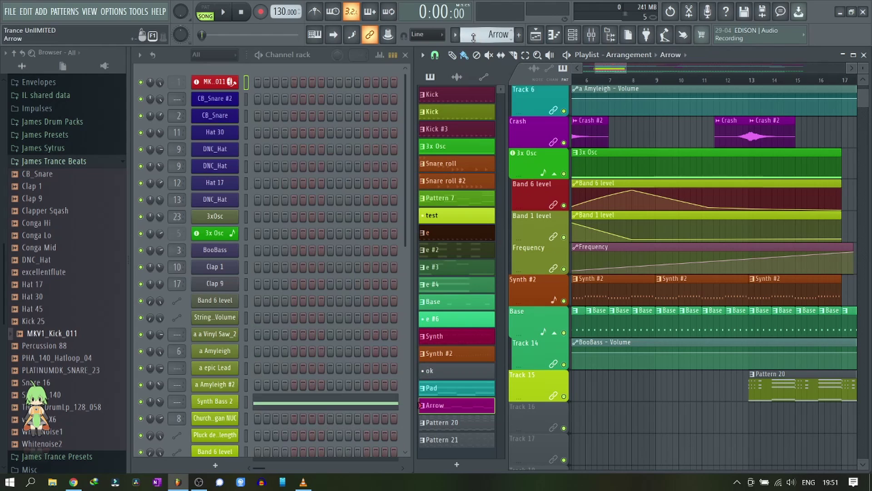
{"action": "scroll", "coordinate": [474, 37], "scroll_direction": "down", "scroll_amount": 1}
{"action": "scroll", "coordinate": [474, 37], "scroll_direction": "down", "scroll_amount": 1}
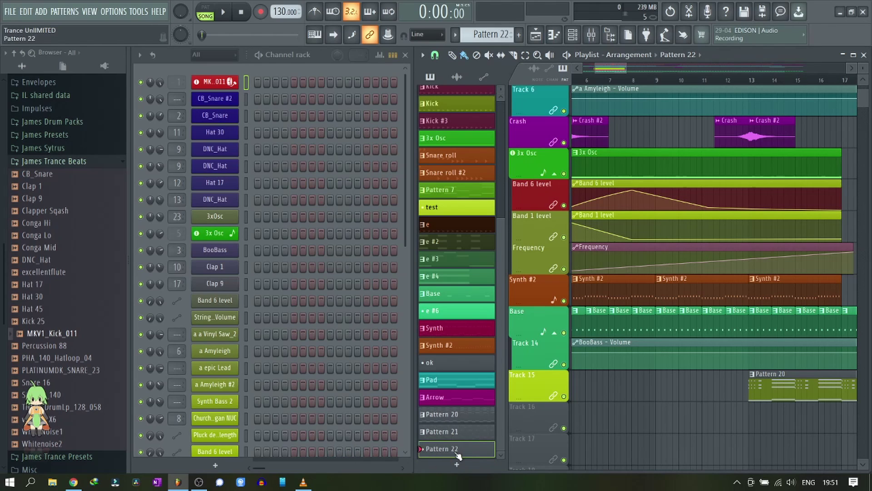
Delete Pattern 22 from the project and confirm the deletion.
{"action": "right_click", "coordinate": [461, 453]}
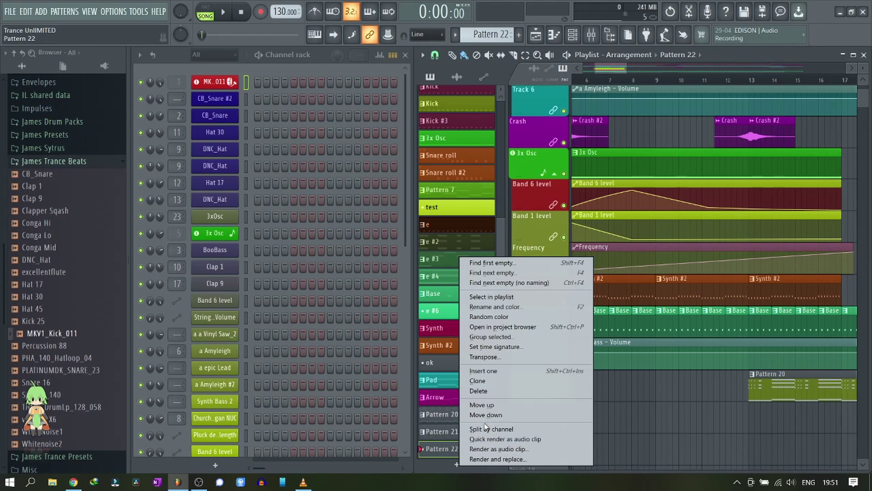
{"action": "left_click", "coordinate": [512, 391]}
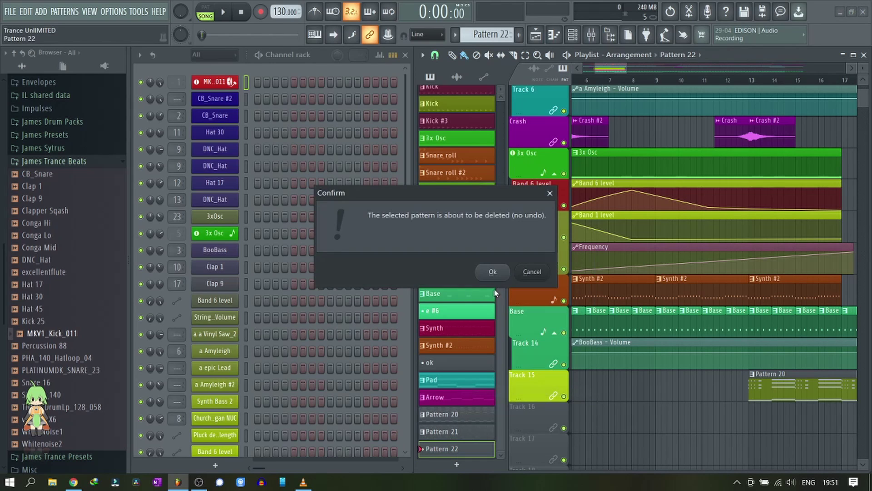
{"action": "left_click", "coordinate": [496, 274]}
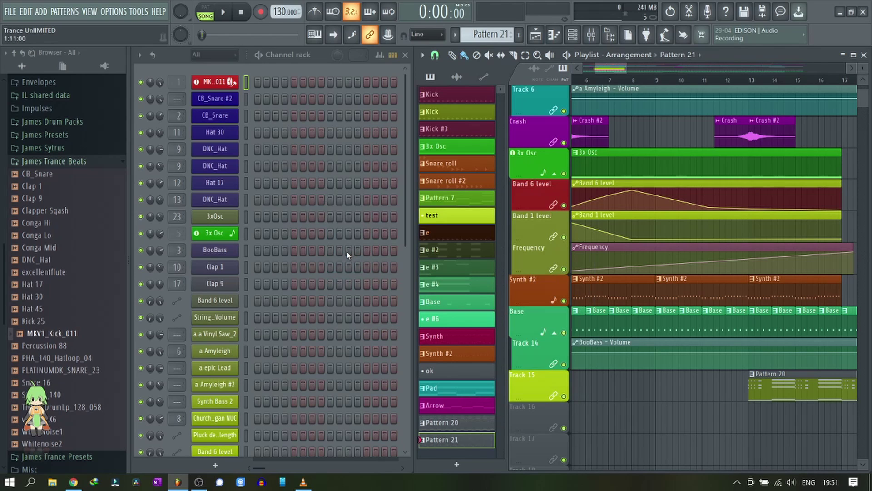
Hide and show the Playlist window repeatedly, leaving it open across the workspace.
{"action": "key", "text": "F5"}
{"action": "key", "text": "F5"}
{"action": "key", "text": "F5"}
{"action": "key", "text": "F5"}
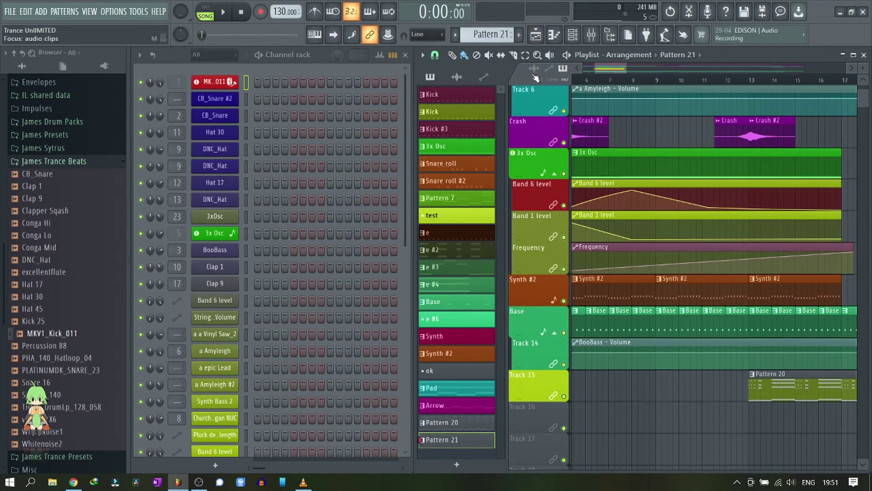
{"action": "key", "text": "F5"}
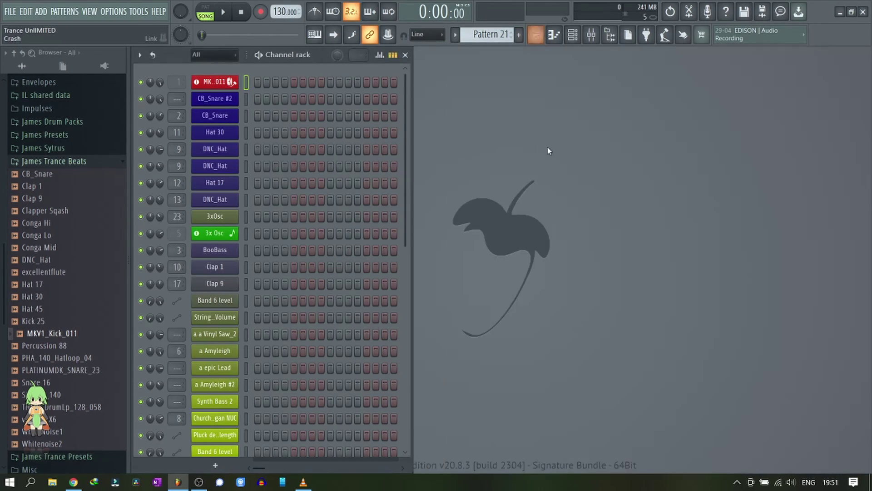
{"action": "key", "text": "F5"}
{"action": "key", "text": "F5"}
{"action": "key", "text": "F5"}
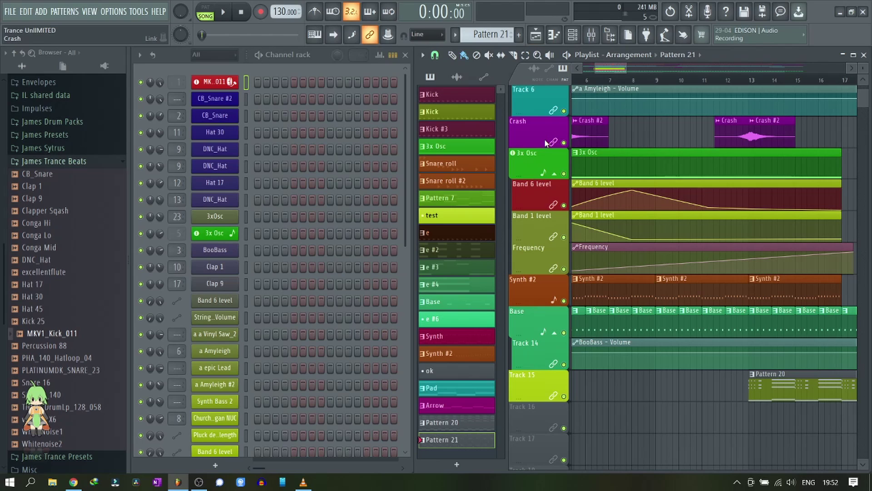
{"action": "key", "text": "F5"}
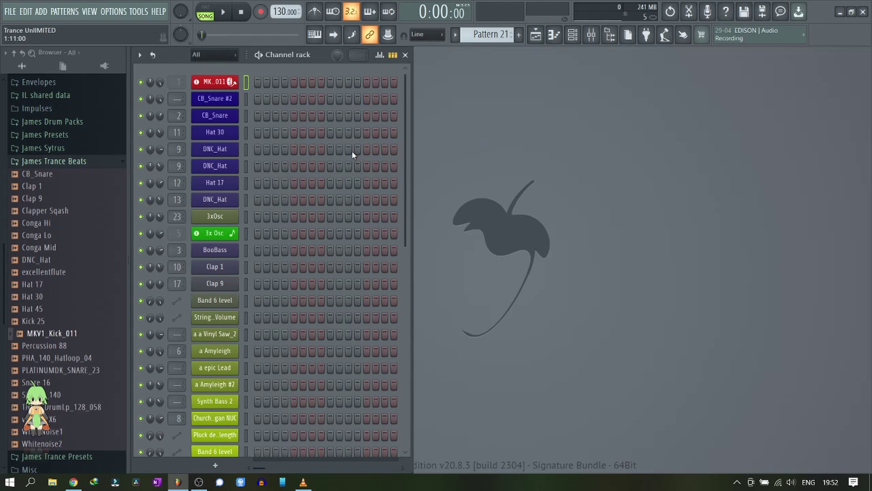
{"action": "key", "text": "F5"}
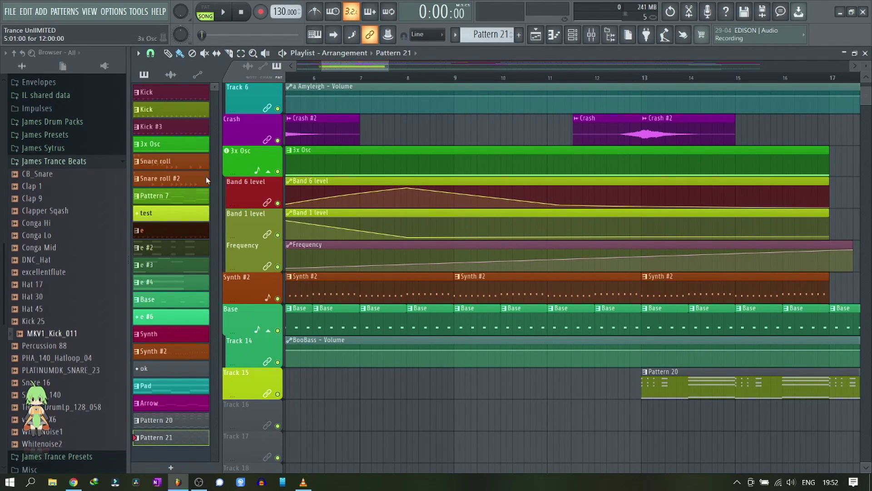
Show the Channel rack beside the Playlist and maximize the Playlist across the workspace again.
{"action": "key", "text": "F6"}
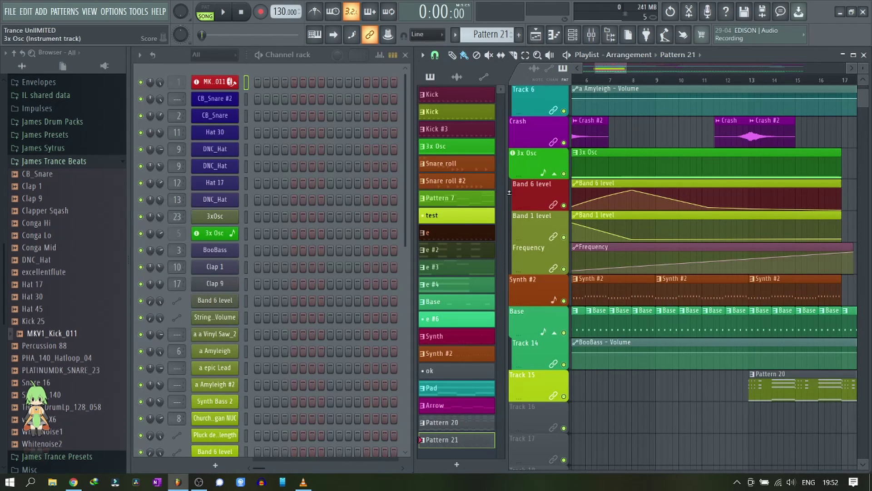
{"action": "mouse_move", "coordinate": [411, 312]}
{"action": "left_mouse_down"}
{"action": "mouse_move", "coordinate": [372, 312]}
{"action": "mouse_move", "coordinate": [411, 315]}
{"action": "left_mouse_up"}
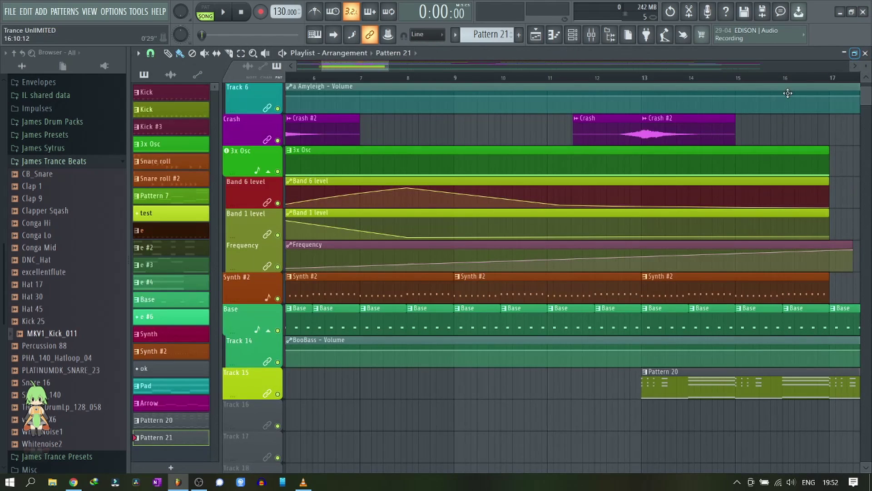
{"action": "double_click", "coordinate": [632, 55]}
{"action": "scroll", "coordinate": [596, 85], "scroll_direction": "up", "scroll_amount": 5}
{"action": "scroll", "coordinate": [595, 84], "scroll_direction": "down", "scroll_amount": 5}
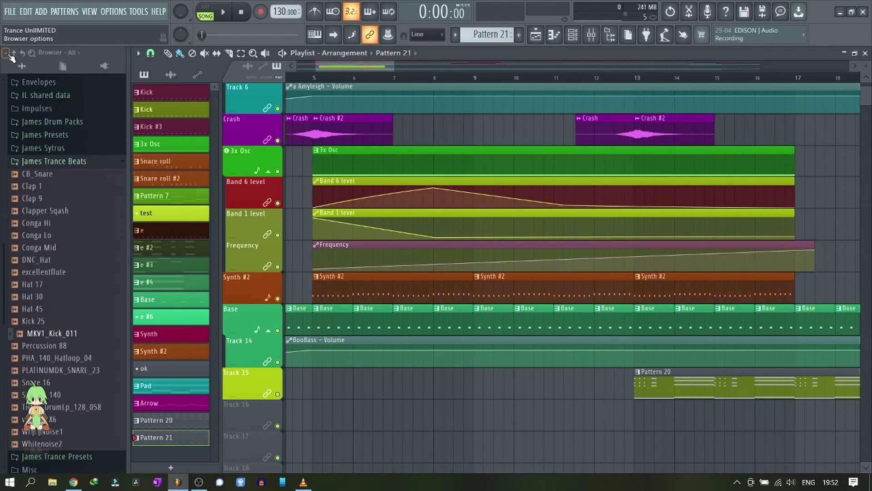
Check the Browser options, hide the Browser, and show it again beside the Playlist.
{"action": "left_click", "coordinate": [90, 12]}
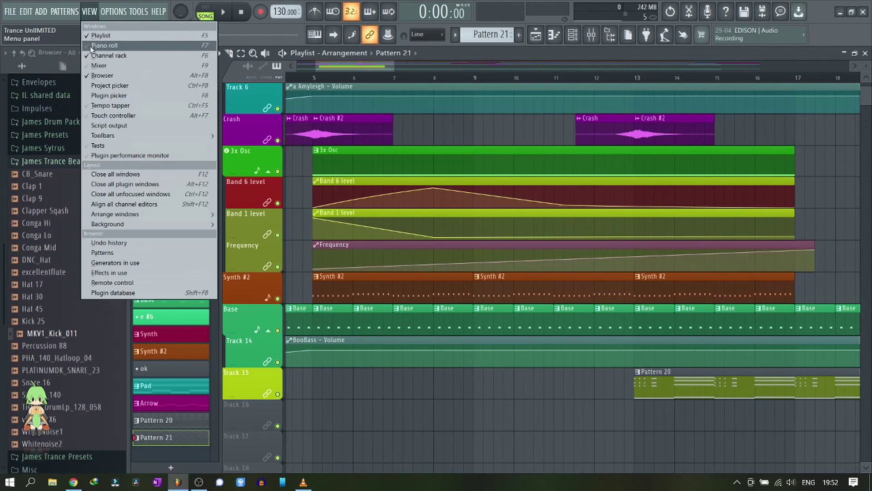
{"action": "left_click", "coordinate": [98, 76]}
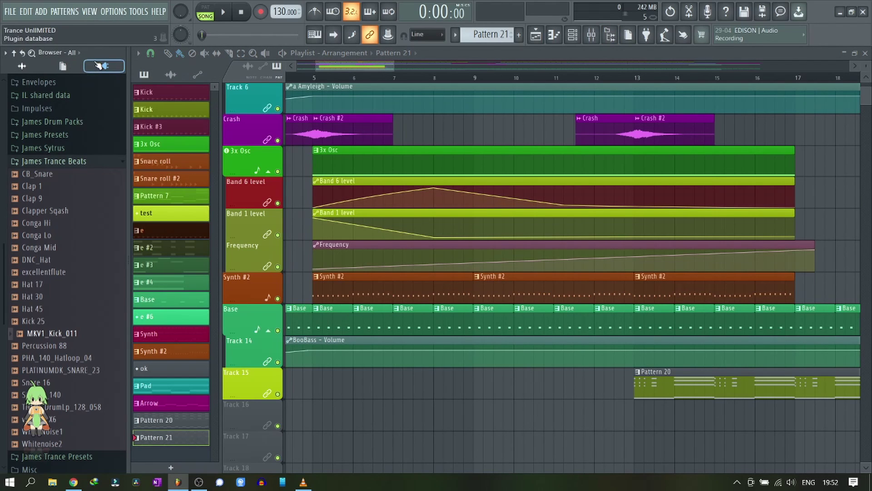
{"action": "left_click", "coordinate": [6, 54]}
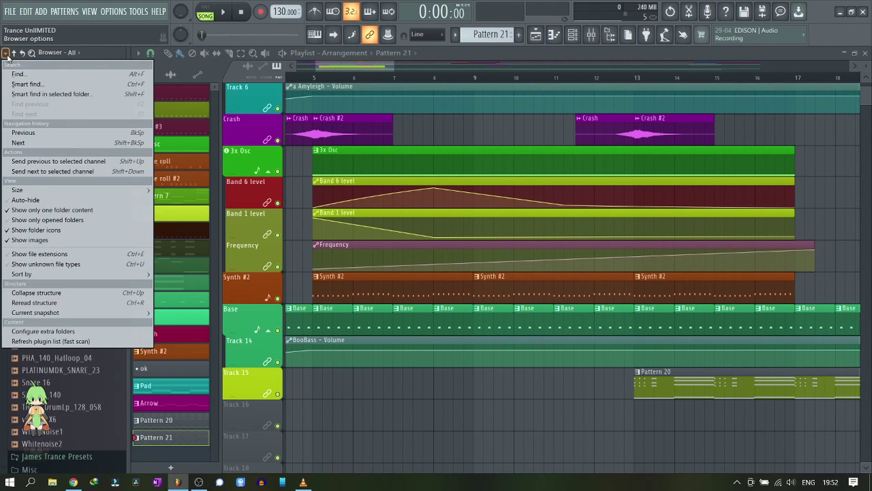
{"action": "left_click", "coordinate": [115, 13]}
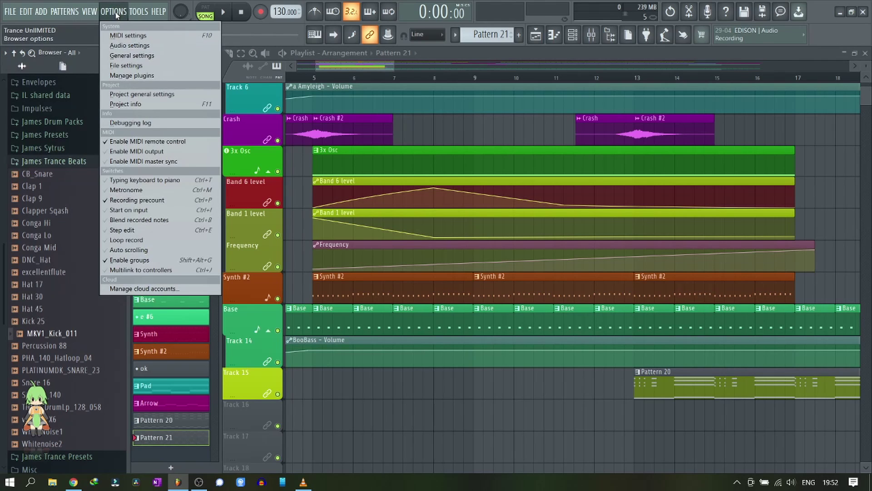
{"action": "left_click", "coordinate": [93, 13]}
{"action": "left_click", "coordinate": [103, 76]}
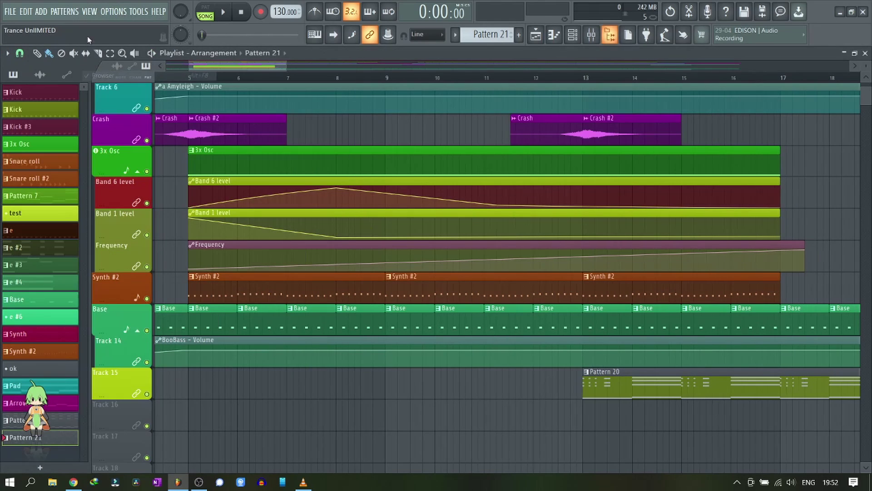
{"action": "left_click", "coordinate": [93, 13]}
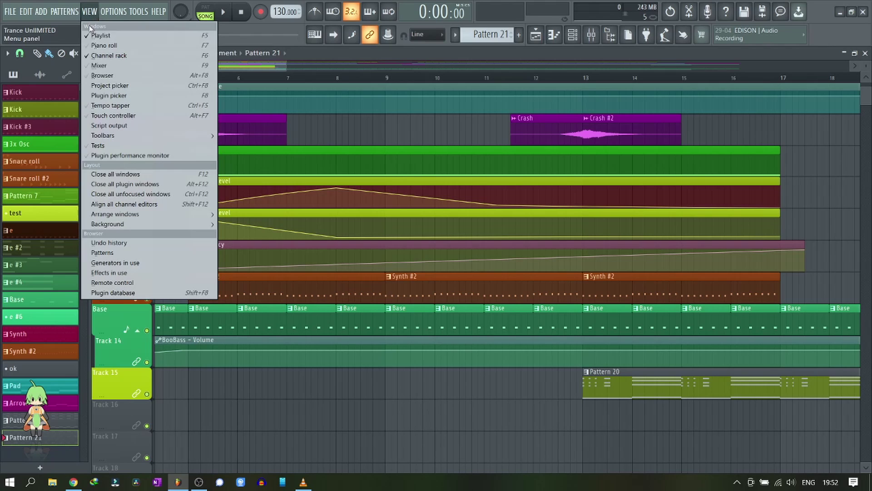
{"action": "left_click", "coordinate": [100, 71]}
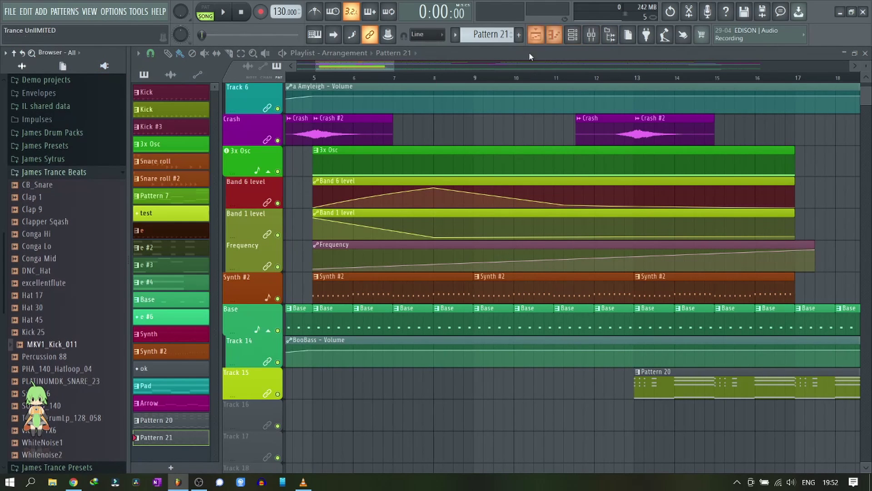
Place the playhead just after bar 10 and toggle the Channel rack repeatedly, leaving it open beside the Playlist.
{"action": "left_click", "coordinate": [525, 79]}
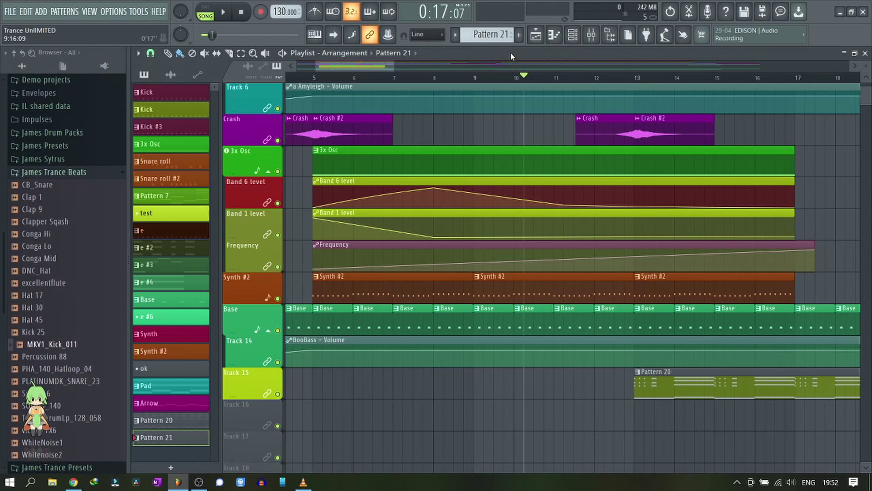
{"action": "key", "text": "F6"}
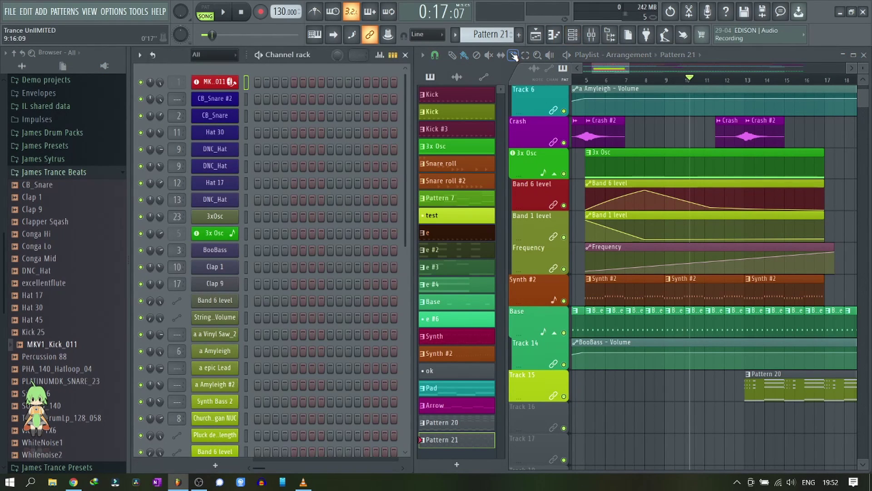
{"action": "key", "text": "F6"}
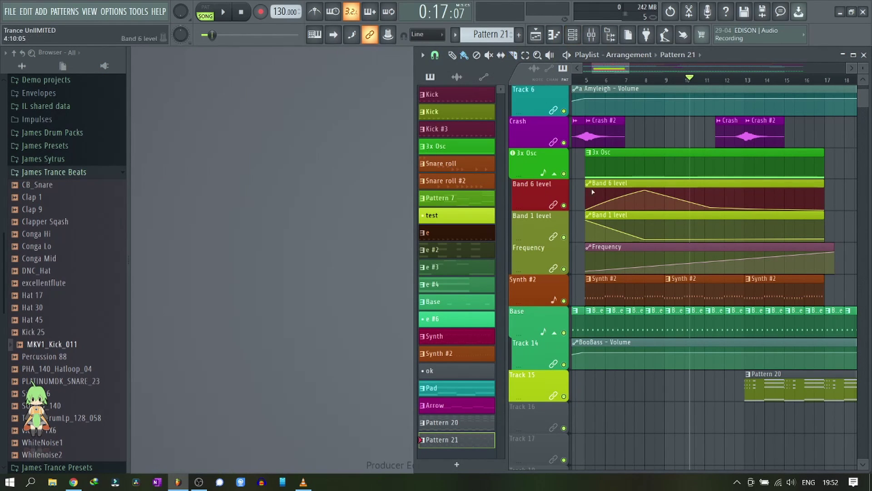
{"action": "key", "text": "F6"}
{"action": "key", "text": "F6"}
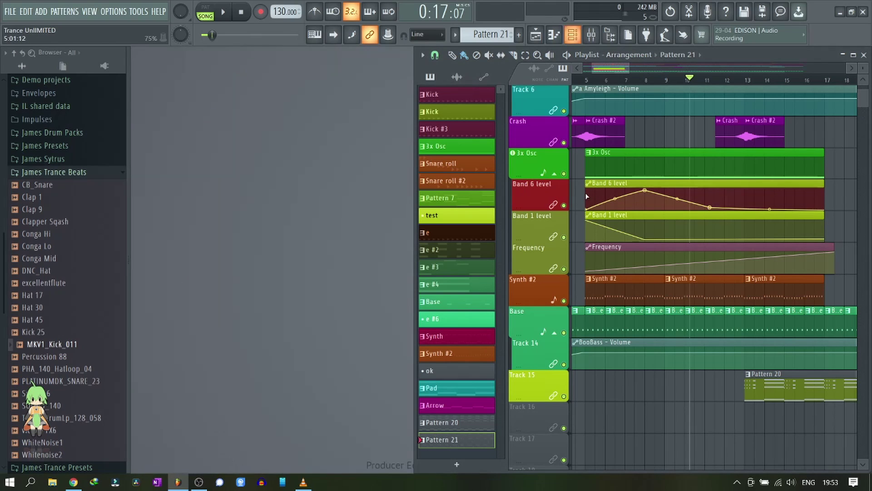
{"action": "key", "text": "F6"}
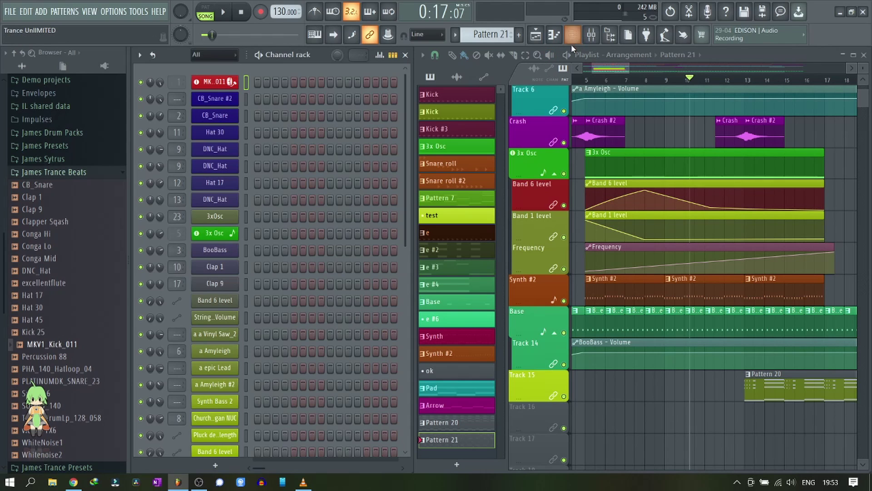
Open the first Synth #2 clip in the Piano roll, examine its 3x Osc notes across the octaves, and close the Piano roll.
{"action": "left_click", "coordinate": [554, 34]}
{"action": "left_click", "coordinate": [554, 34]}
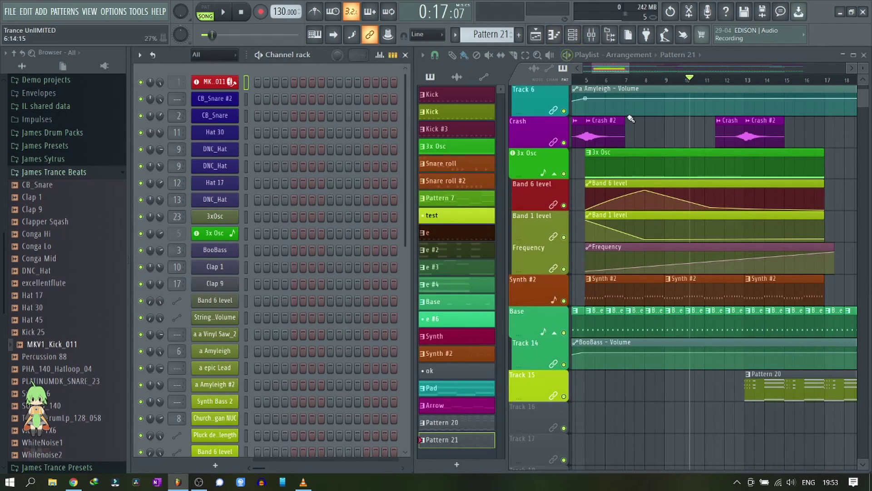
{"action": "left_click", "coordinate": [616, 292]}
{"action": "double_click", "coordinate": [616, 292]}
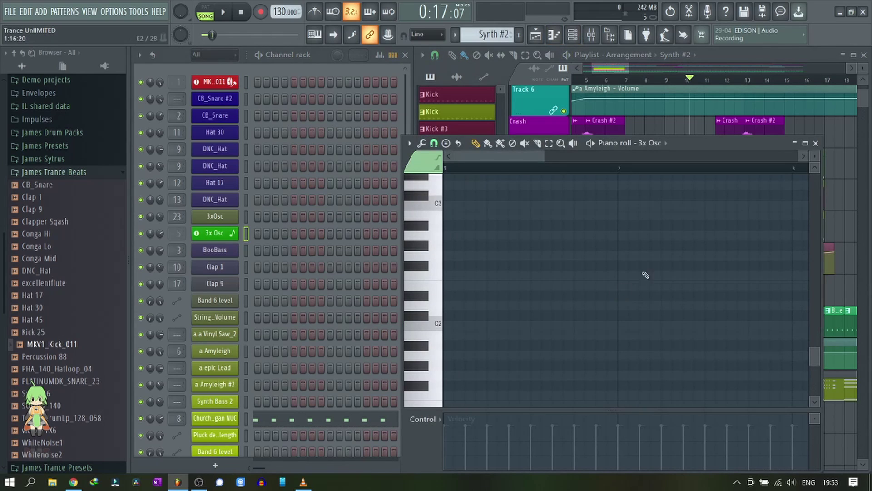
{"action": "scroll", "coordinate": [667, 272], "scroll_direction": "up", "scroll_amount": 4}
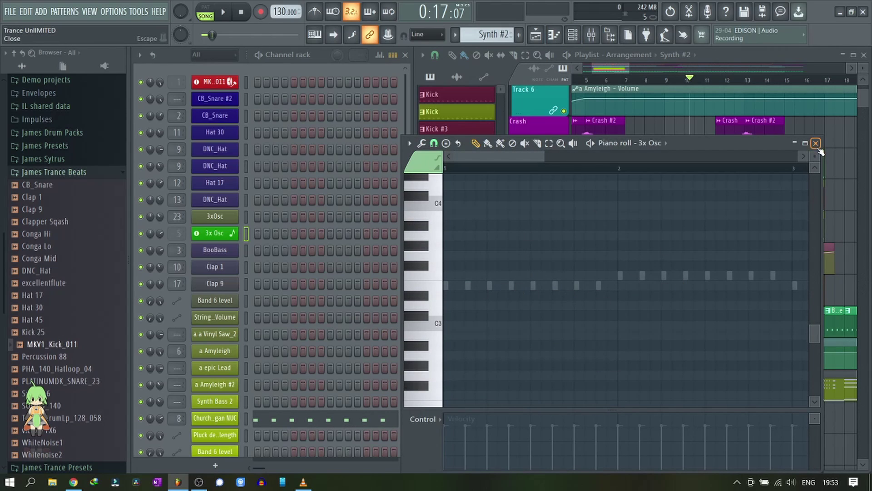
{"action": "scroll", "coordinate": [753, 224], "scroll_direction": "up", "scroll_amount": 1}
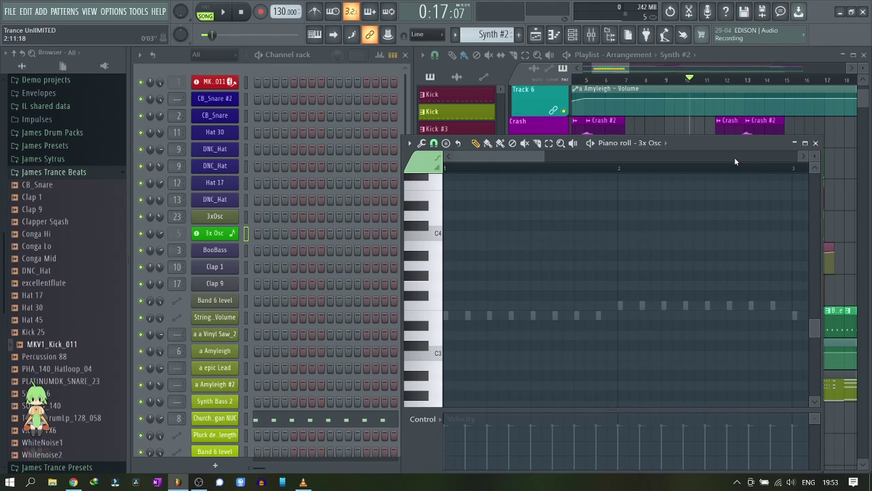
{"action": "scroll", "coordinate": [734, 157], "scroll_direction": "down", "scroll_amount": 1}
{"action": "scroll", "coordinate": [740, 169], "scroll_direction": "down", "scroll_amount": 3}
{"action": "scroll", "coordinate": [736, 181], "scroll_direction": "down", "scroll_amount": 6}
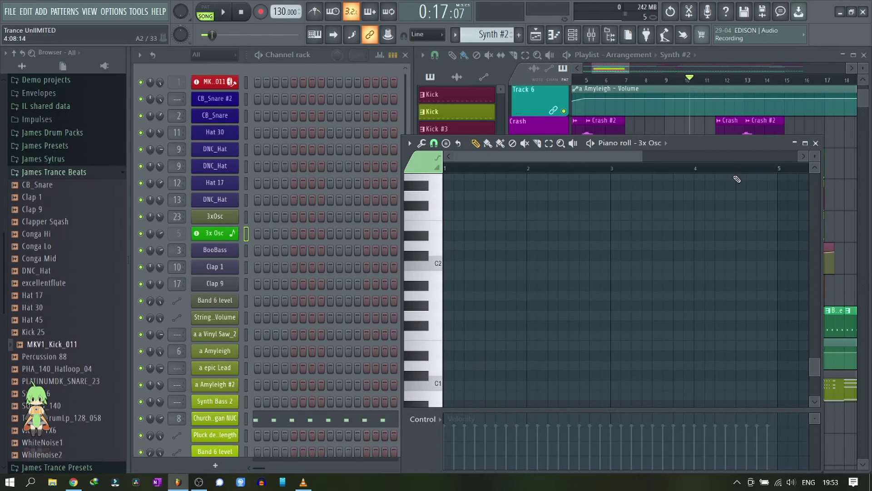
{"action": "scroll", "coordinate": [746, 227], "scroll_direction": "up", "scroll_amount": 5}
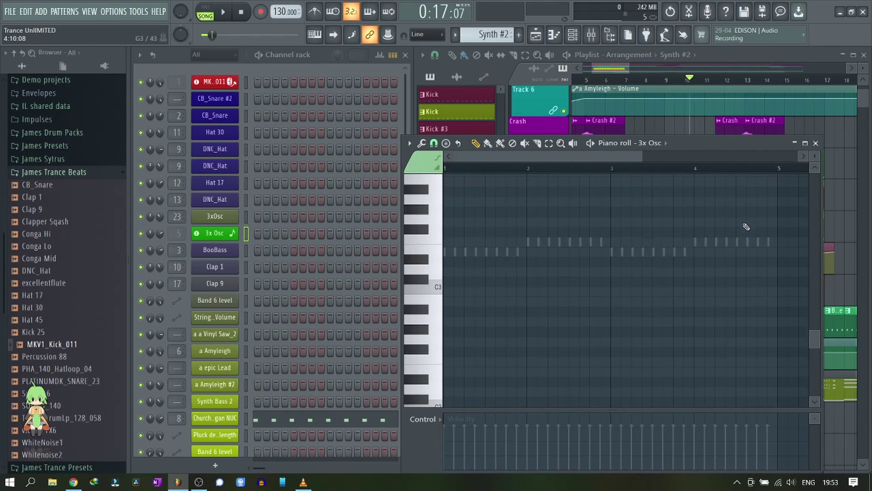
{"action": "left_click", "coordinate": [817, 143]}
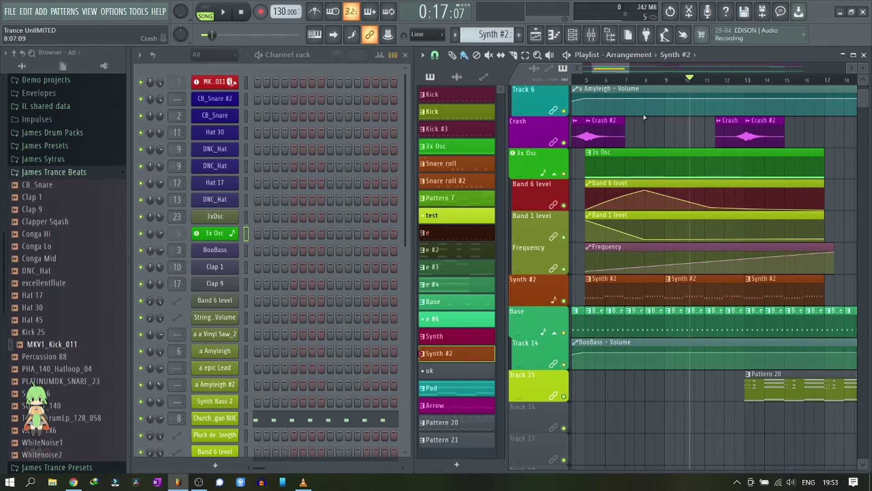
Return the playhead to the start of the song in the Playlist.
{"action": "scroll", "coordinate": [603, 82], "scroll_direction": "up", "scroll_amount": 4}
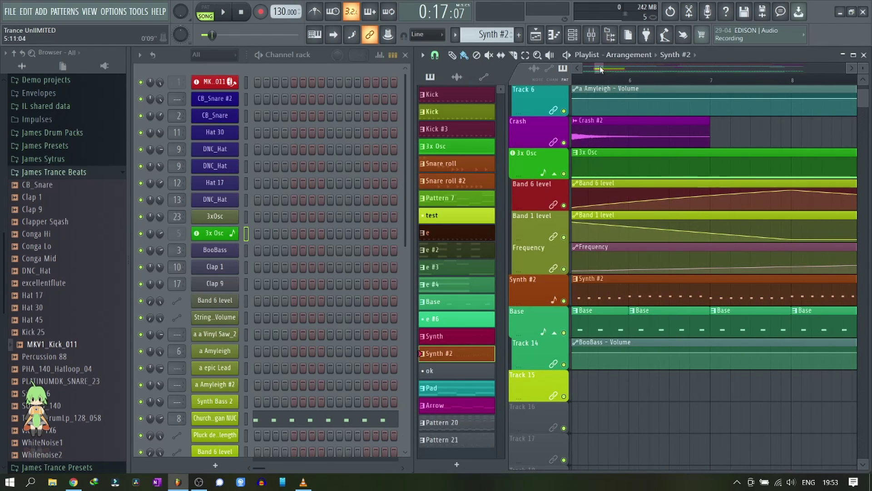
{"action": "left_click_drag", "start_coordinate": [599, 69], "coordinate": [578, 76]}
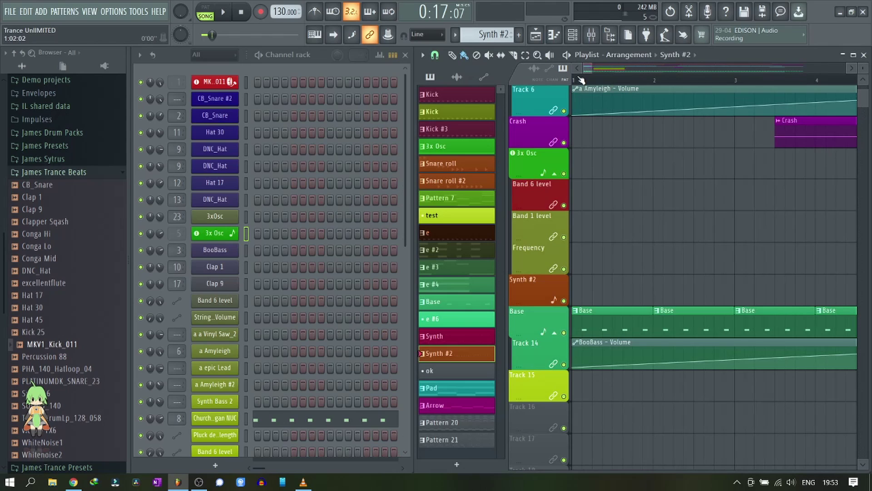
{"action": "left_click", "coordinate": [581, 81]}
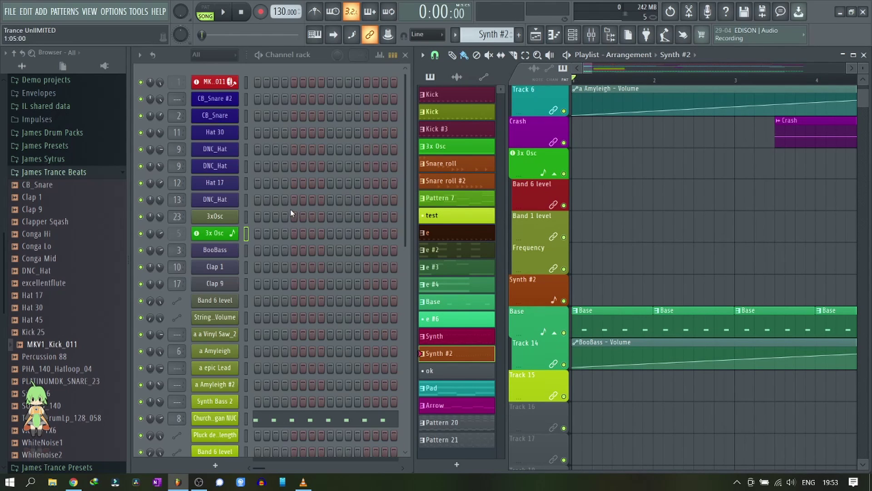
Open the Plugin picker and examine its effect and generator categories, including Controller, Drum, MIDI, Misc, Patcher and synth.
{"action": "key", "text": "F8"}
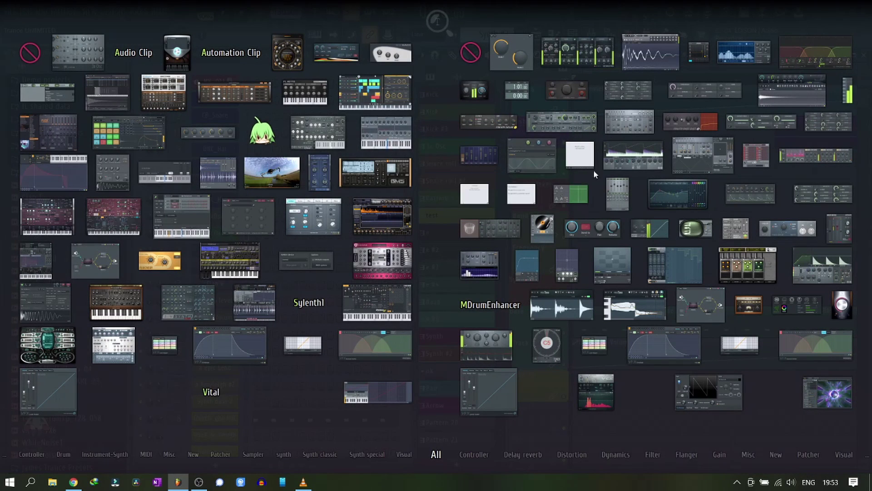
{"action": "scroll", "coordinate": [781, 279], "scroll_direction": "down", "scroll_amount": 1}
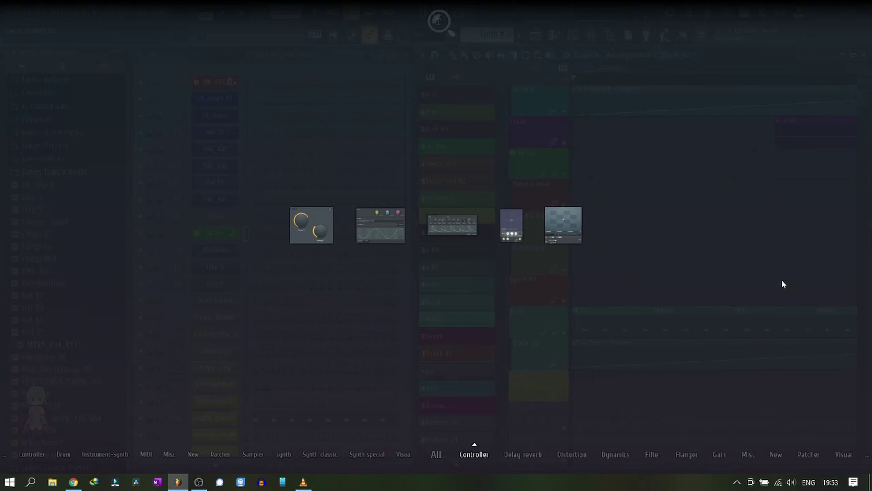
{"action": "scroll", "coordinate": [782, 279], "scroll_direction": "up", "scroll_amount": 1}
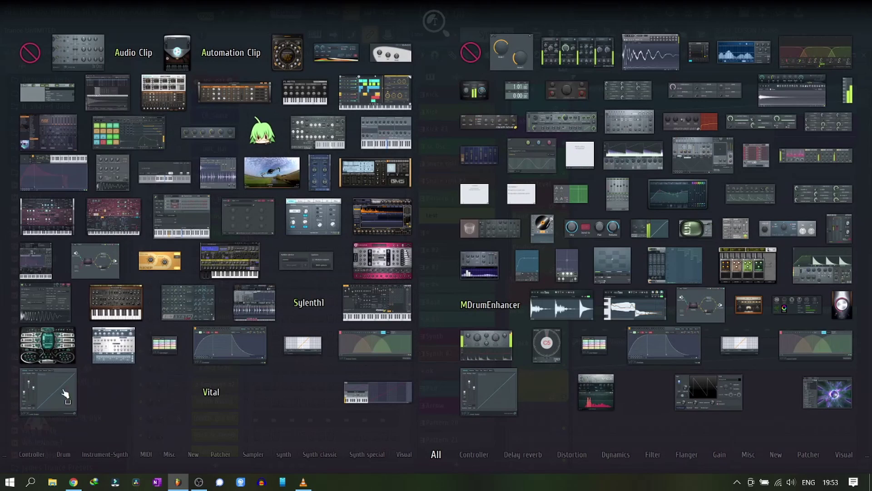
{"action": "mouse_move", "coordinate": [34, 456]}
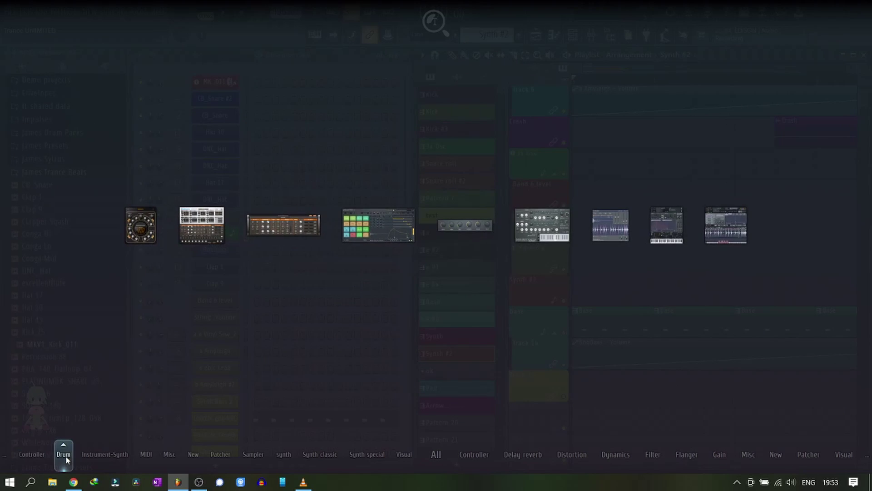
{"action": "mouse_move", "coordinate": [95, 462]}
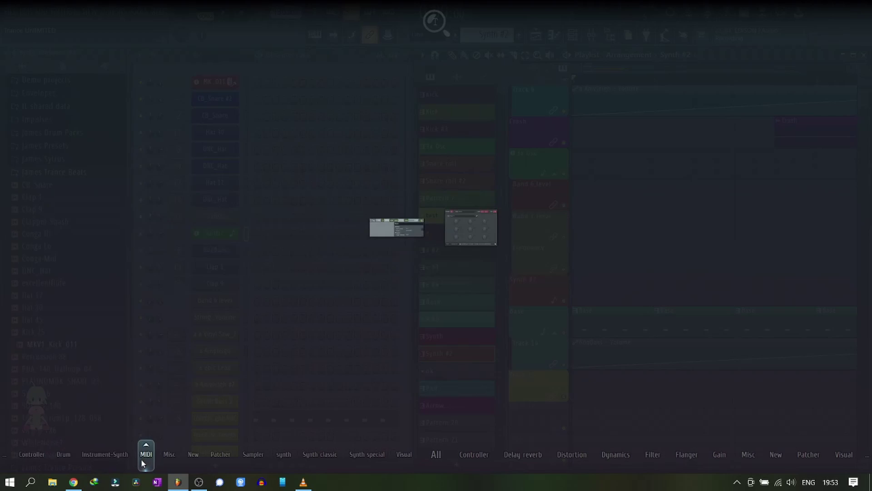
{"action": "mouse_move", "coordinate": [165, 456]}
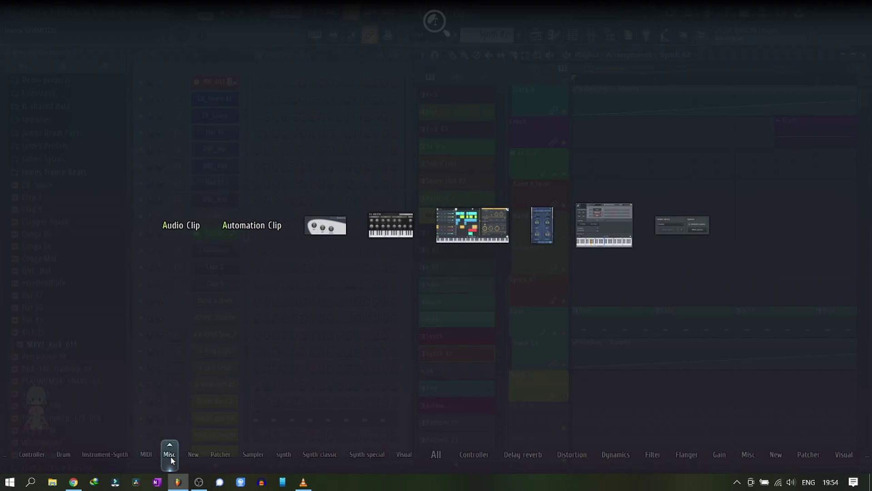
{"action": "mouse_move", "coordinate": [220, 457]}
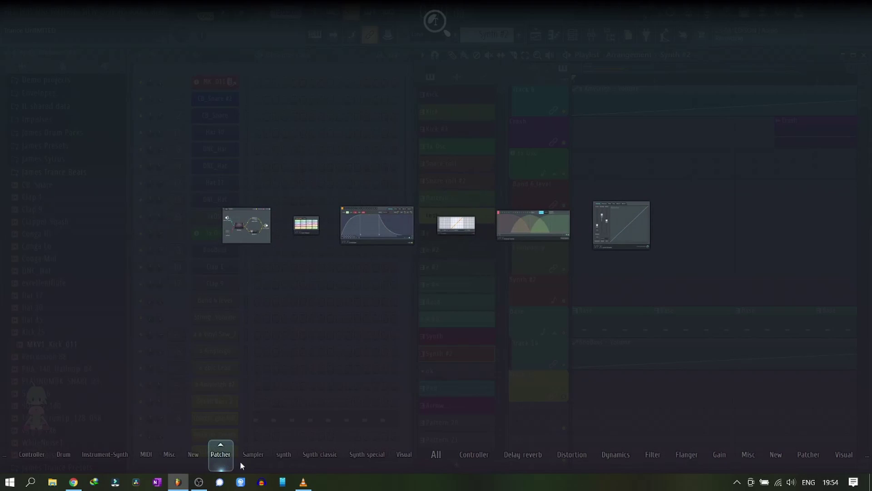
{"action": "mouse_move", "coordinate": [256, 462]}
{"action": "mouse_move", "coordinate": [288, 456]}
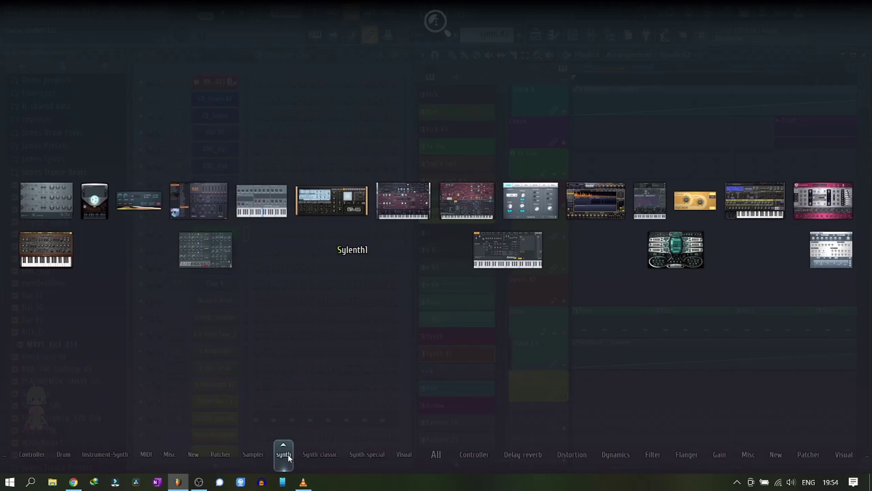
Add another Fruity Dance to the project from the Plugin picker's Visual generator category.
{"action": "mouse_move", "coordinate": [393, 459]}
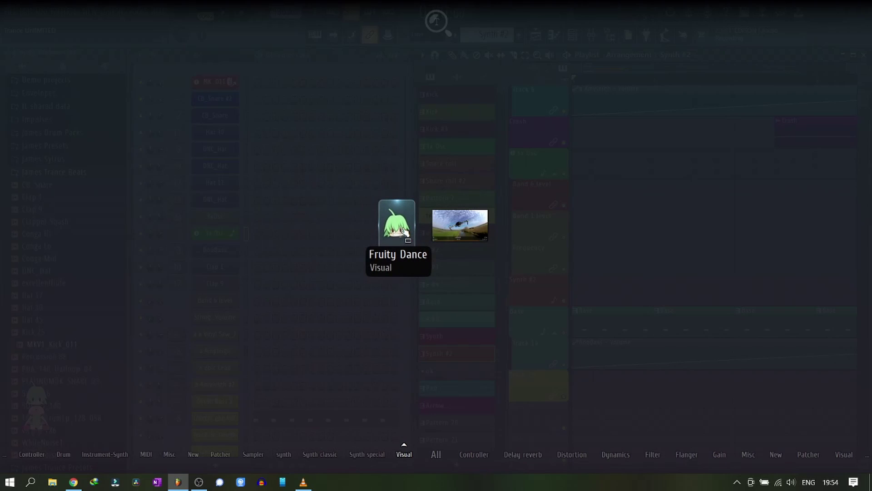
{"action": "left_click", "coordinate": [405, 233]}
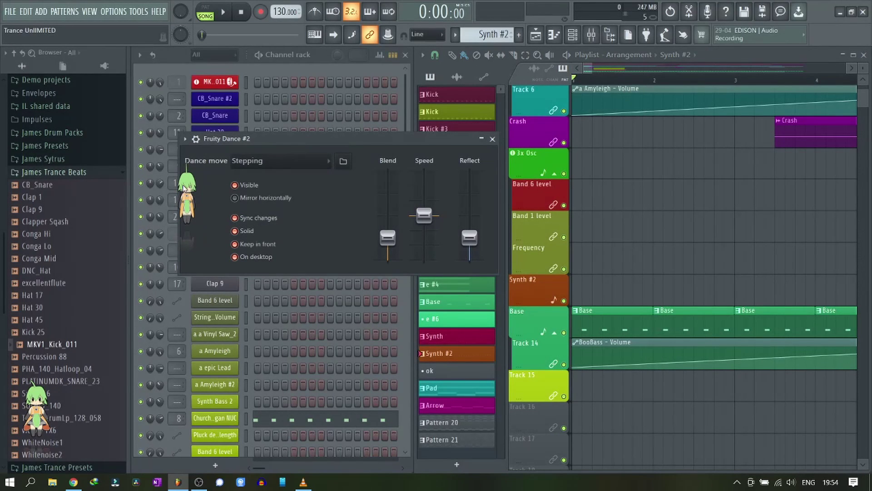
Turn off the visibility of the Fruity Dance #2 dancer and close its settings window.
{"action": "right_click", "coordinate": [183, 187]}
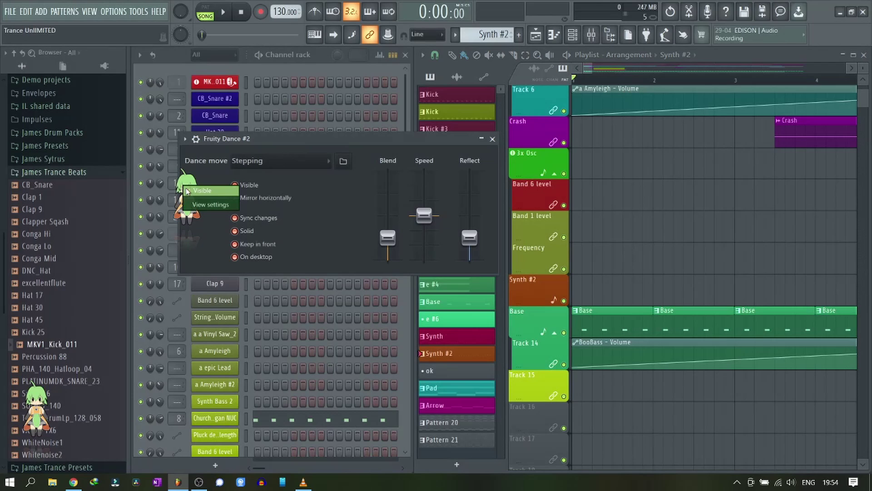
{"action": "left_click", "coordinate": [187, 191]}
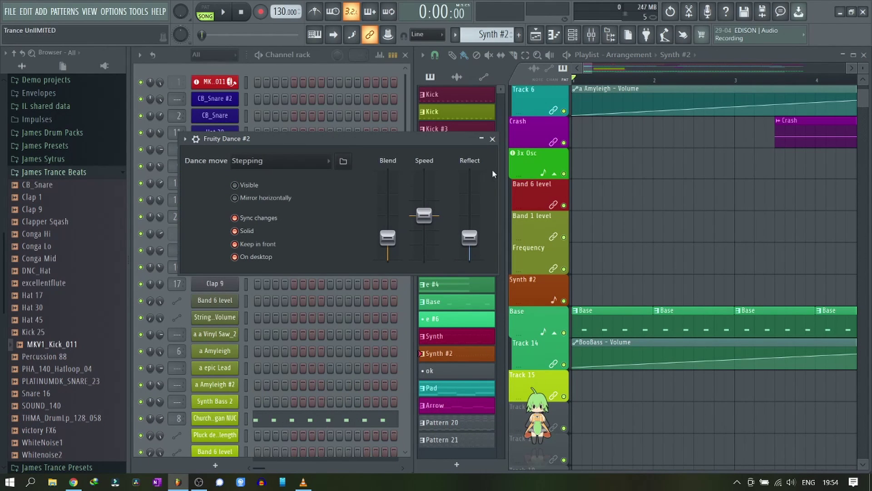
{"action": "left_click", "coordinate": [493, 139]}
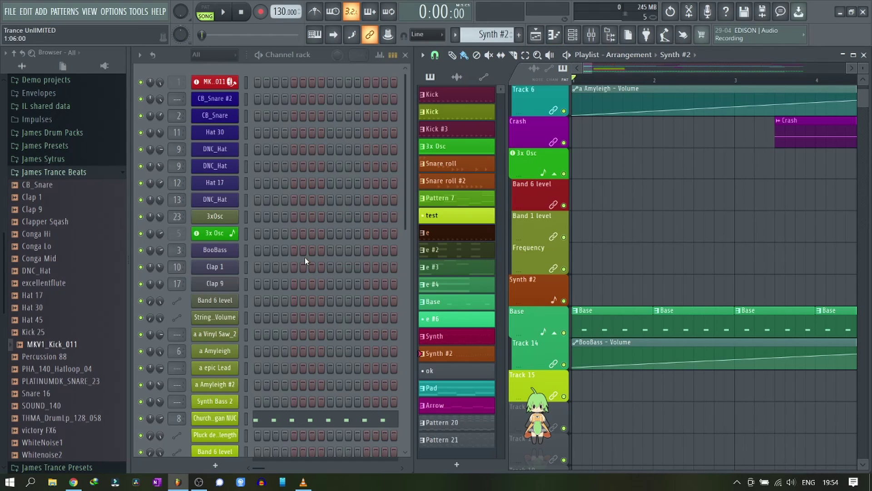
Show the Mixer, move it over the Playlist, examine its insert tracks, and hide it again.
{"action": "key", "text": "F9"}
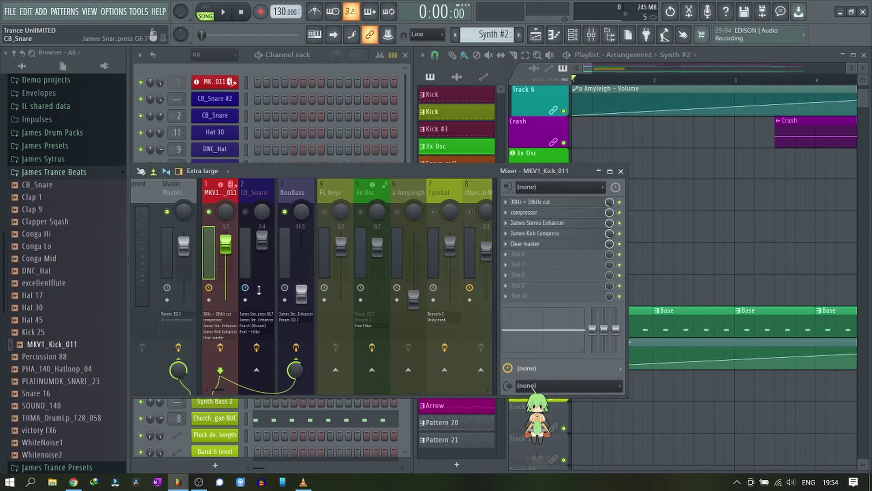
{"action": "left_click_drag", "start_coordinate": [325, 167], "coordinate": [475, 185]}
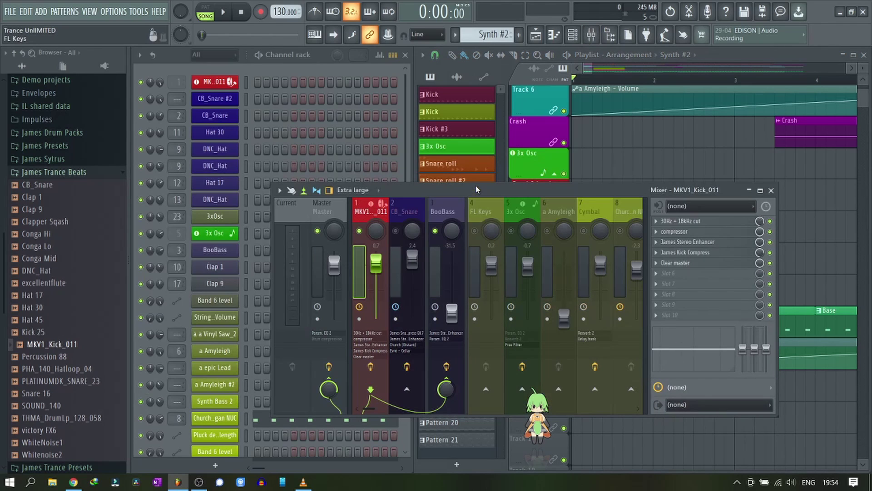
{"action": "scroll", "coordinate": [395, 216], "scroll_direction": "down", "scroll_amount": 3}
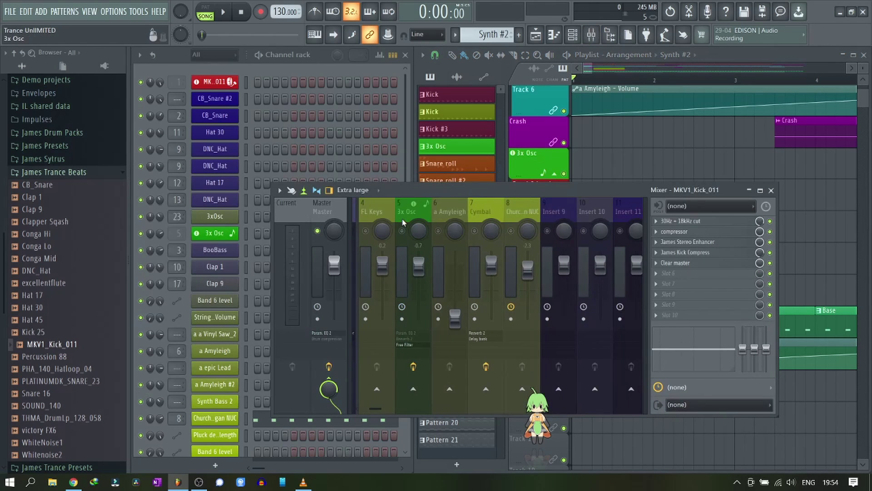
{"action": "scroll", "coordinate": [402, 219], "scroll_direction": "up", "scroll_amount": 3}
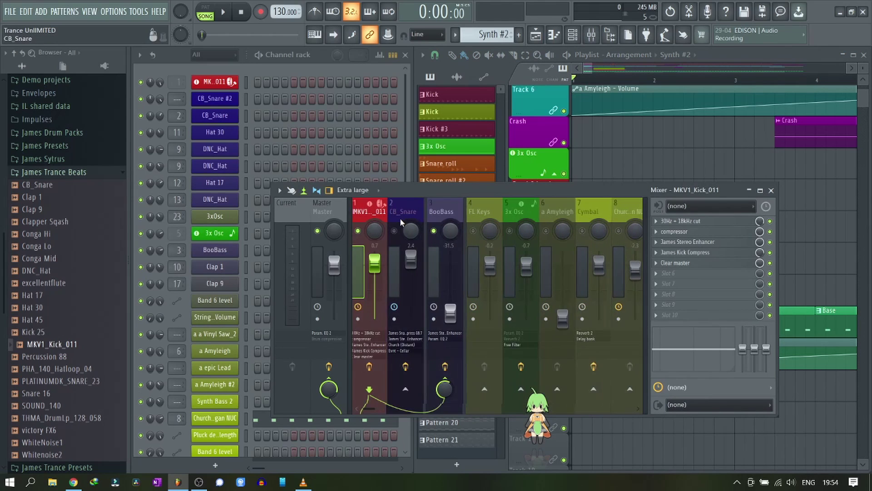
{"action": "left_click", "coordinate": [594, 36]}
{"action": "left_click", "coordinate": [599, 40]}
{"action": "left_click", "coordinate": [599, 40]}
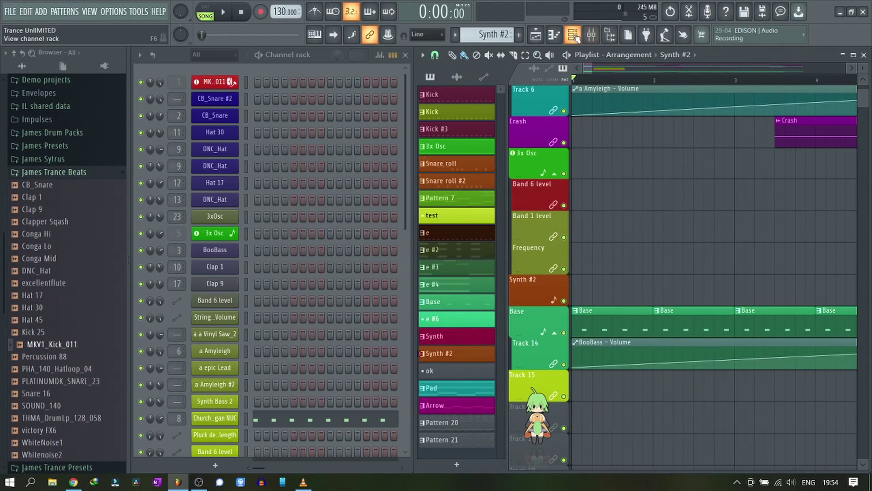
Toggle the Channel rack and the Playlist windows off and back on.
{"action": "left_click", "coordinate": [568, 37]}
{"action": "left_click", "coordinate": [568, 36]}
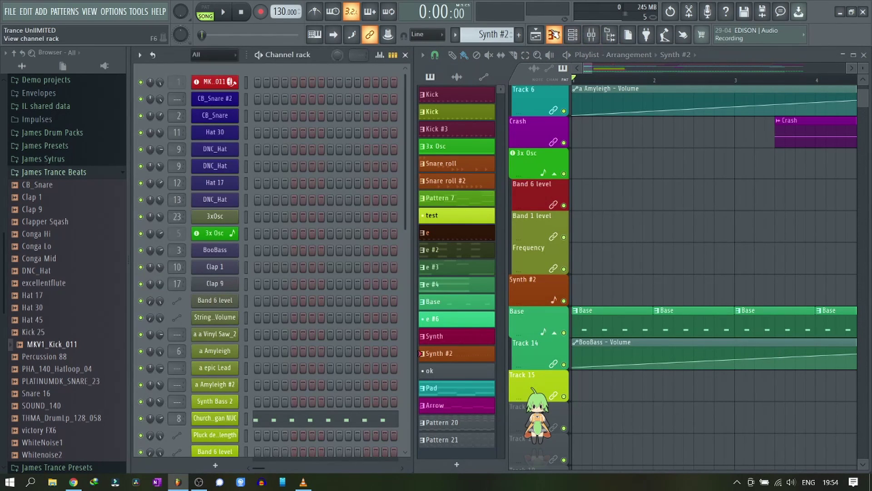
{"action": "left_click", "coordinate": [538, 35]}
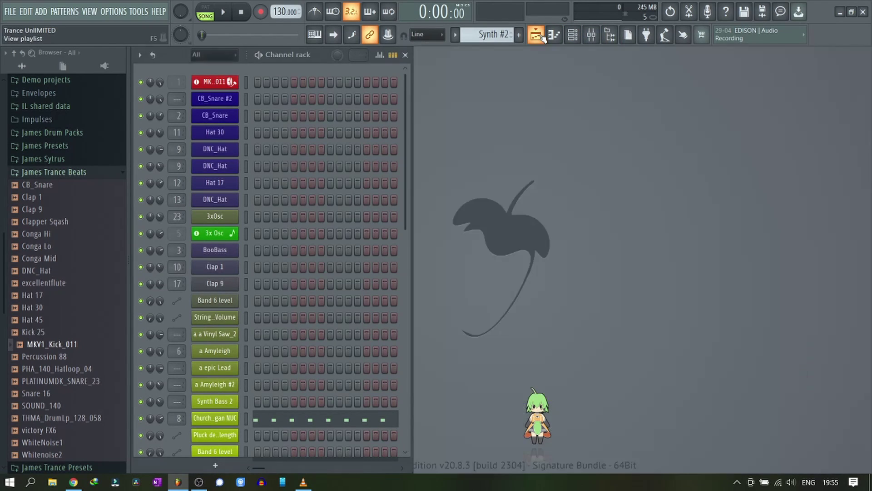
{"action": "left_click", "coordinate": [538, 35]}
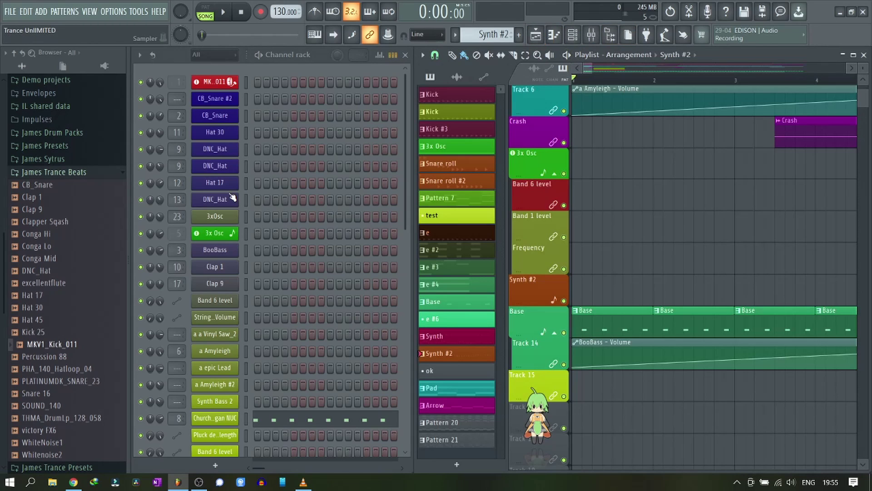
Open the Settings, examine the MIDI, Audio, General, File and Project pages, and close them.
{"action": "key", "text": "F10"}
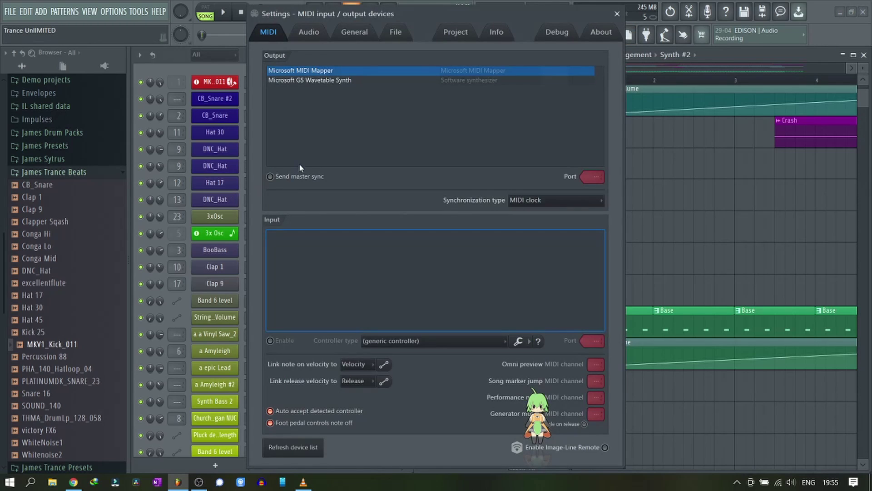
{"action": "left_click", "coordinate": [312, 36]}
{"action": "left_click", "coordinate": [369, 38]}
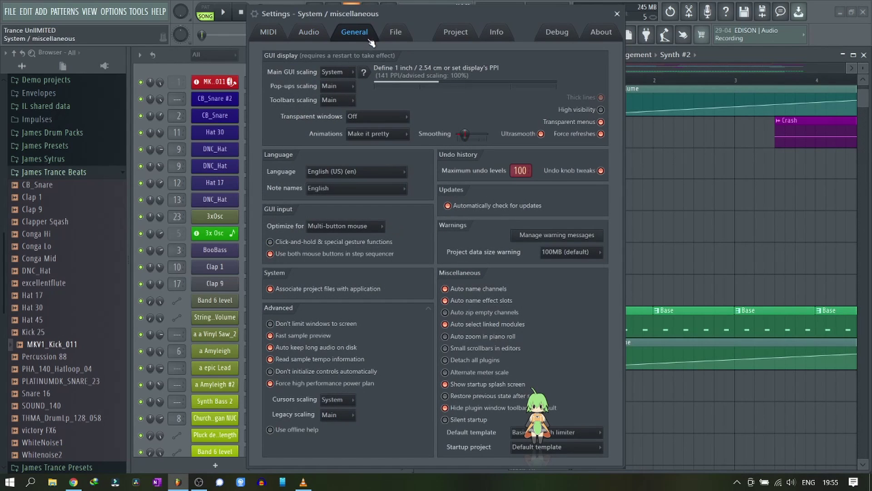
{"action": "left_click", "coordinate": [402, 40]}
{"action": "left_click", "coordinate": [466, 40]}
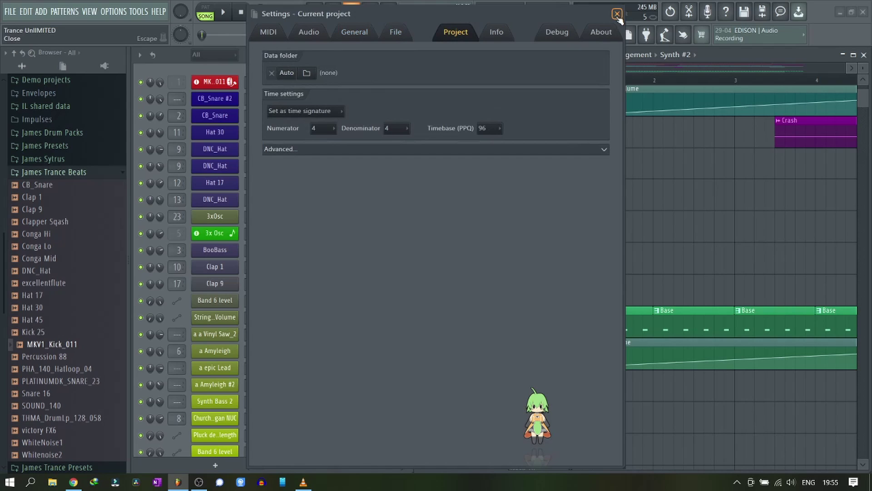
{"action": "left_click", "coordinate": [618, 15]}
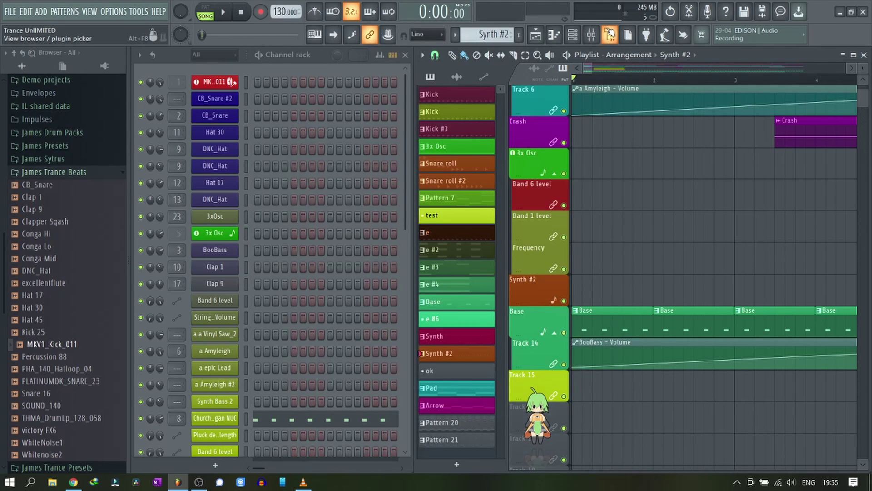
Open the project credits, examine the comments and the Show info on opening option, and close them.
{"action": "key", "text": "F11"}
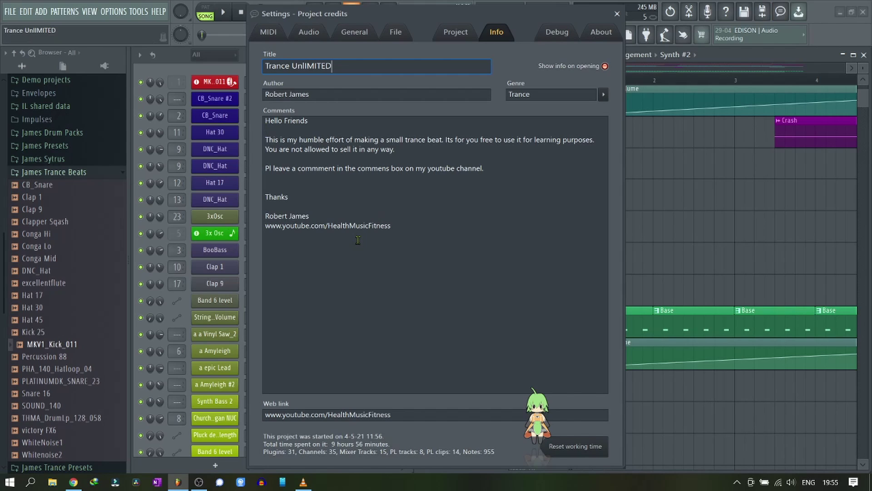
{"action": "left_click_drag", "start_coordinate": [386, 207], "coordinate": [257, 114]}
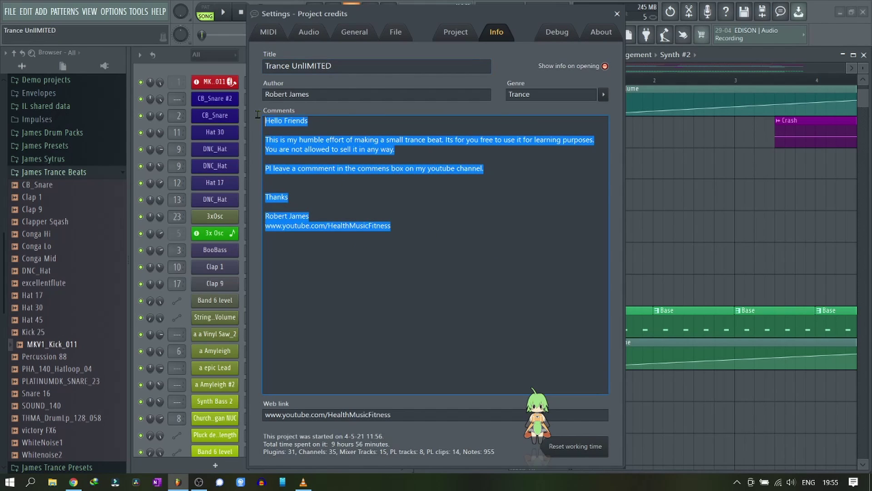
{"action": "left_click", "coordinate": [495, 226]}
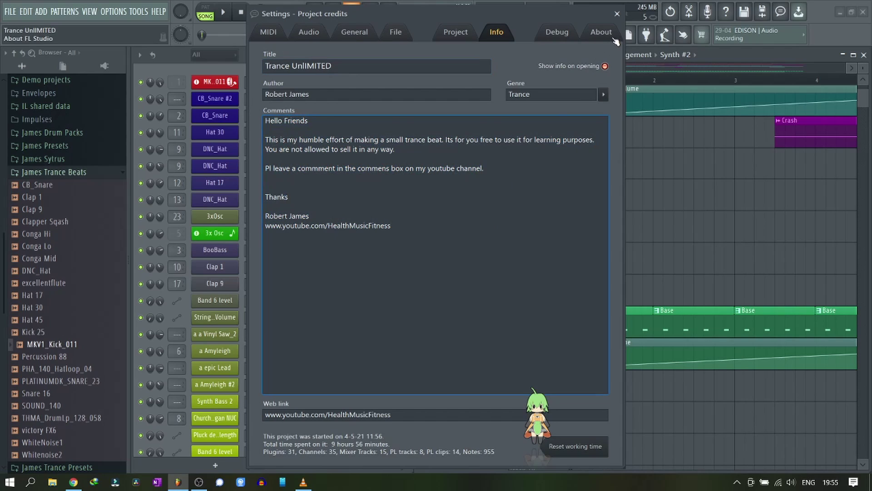
{"action": "left_click", "coordinate": [605, 67]}
{"action": "left_click", "coordinate": [617, 14]}
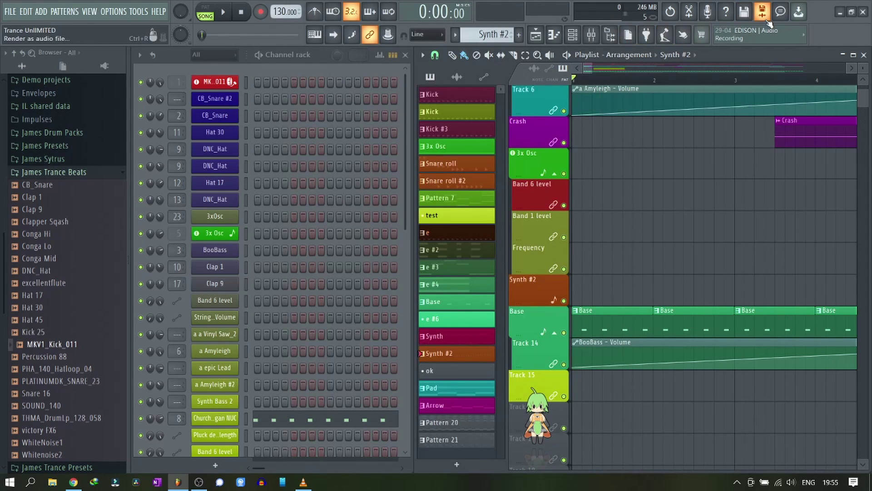
{"action": "key", "text": "F11"}
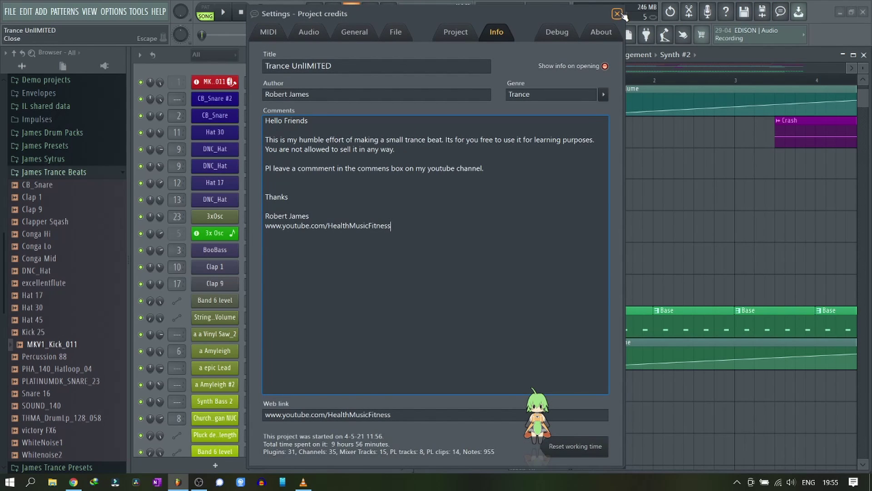
{"action": "left_click", "coordinate": [617, 14]}
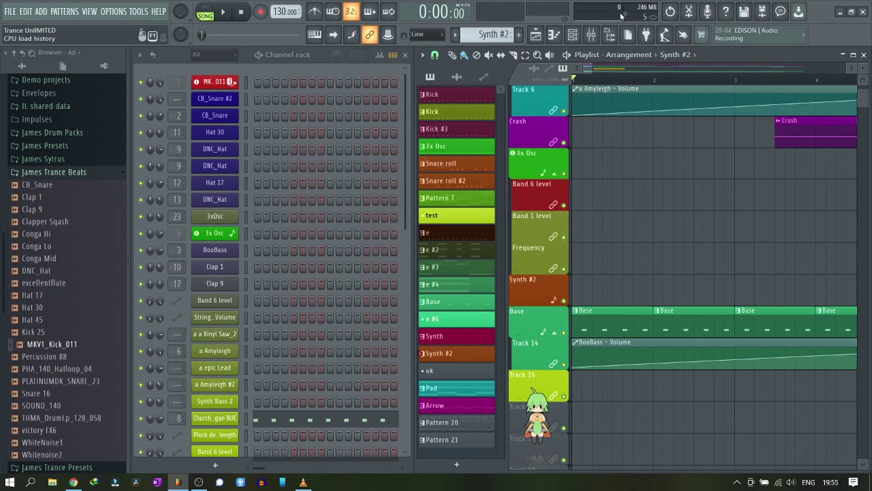
Save the project and reopen Beat Sidechained_42.flp from the recent projects.
{"action": "left_click", "coordinate": [11, 14]}
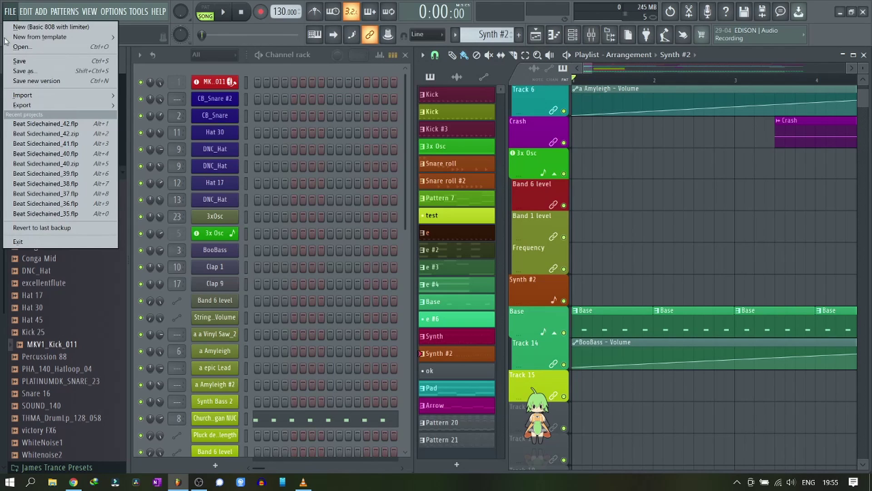
{"action": "left_click", "coordinate": [19, 61]}
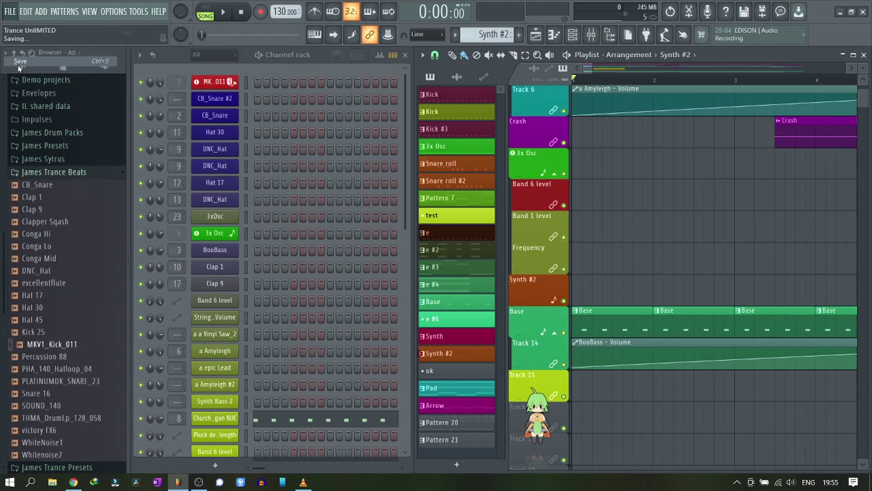
{"action": "left_click", "coordinate": [18, 14]}
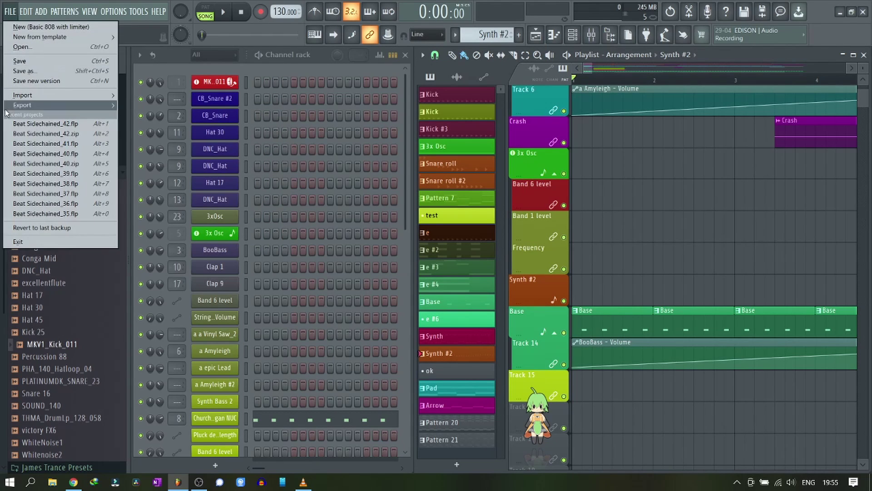
{"action": "left_click", "coordinate": [14, 125]}
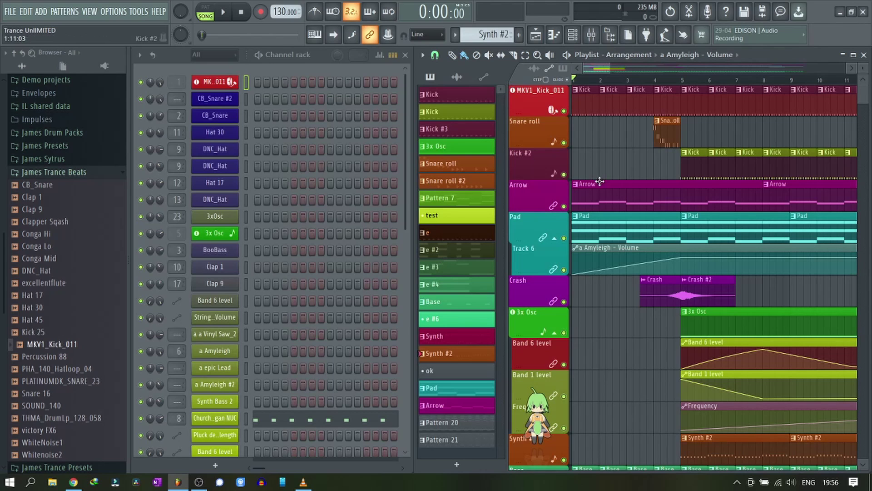
Open the first Pad clip in the Piano roll, show the Mixer, and return to only the Channel rack and Playlist.
{"action": "double_click", "coordinate": [635, 229]}
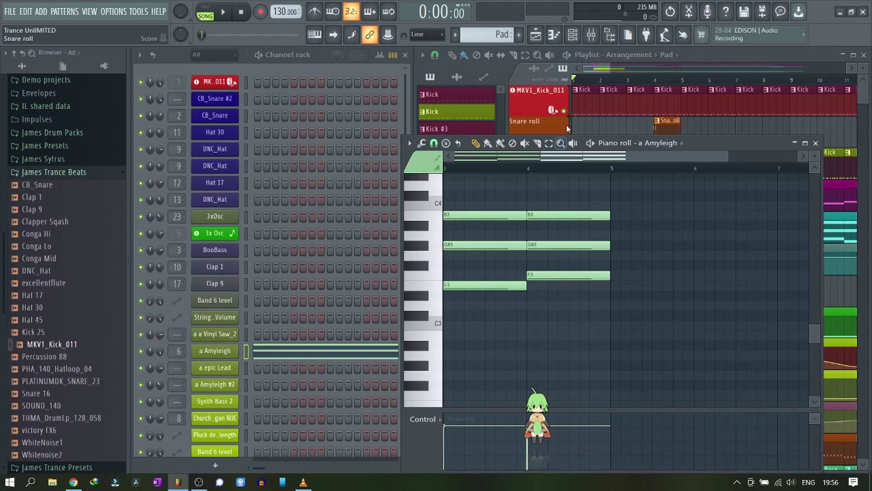
{"action": "left_click", "coordinate": [591, 35]}
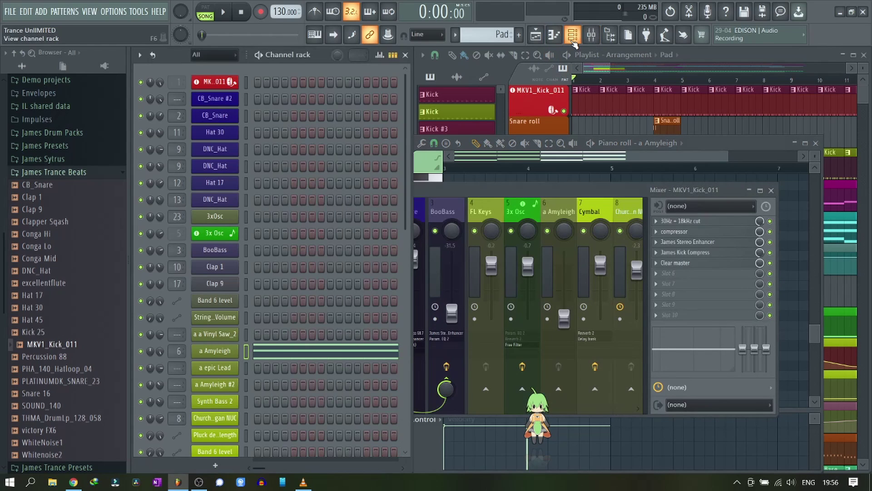
{"action": "left_click", "coordinate": [574, 37]}
{"action": "left_click", "coordinate": [573, 37]}
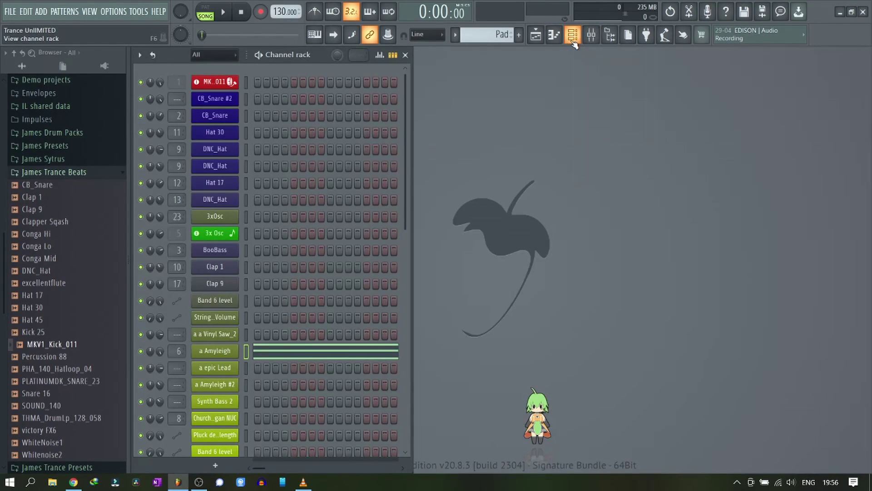
{"action": "left_click", "coordinate": [543, 36]}
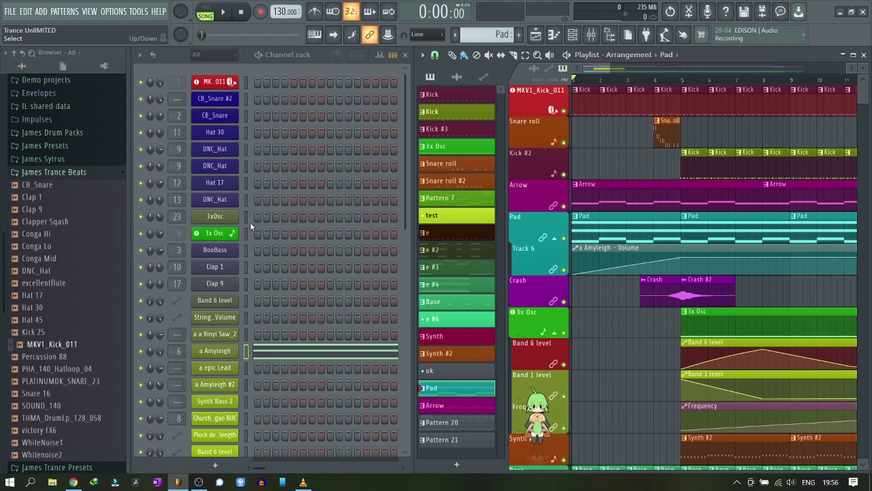
Examine the Playlist arrangement at different zoom levels, from the opening bars through the mid-20s bars and back.
{"action": "scroll", "coordinate": [664, 82], "scroll_direction": "down", "scroll_amount": 1}
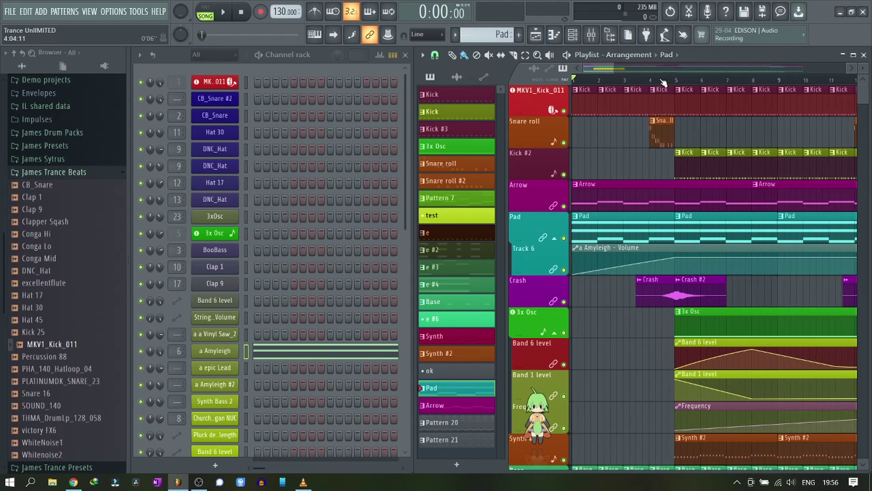
{"action": "scroll", "coordinate": [664, 81], "scroll_direction": "down", "scroll_amount": 2}
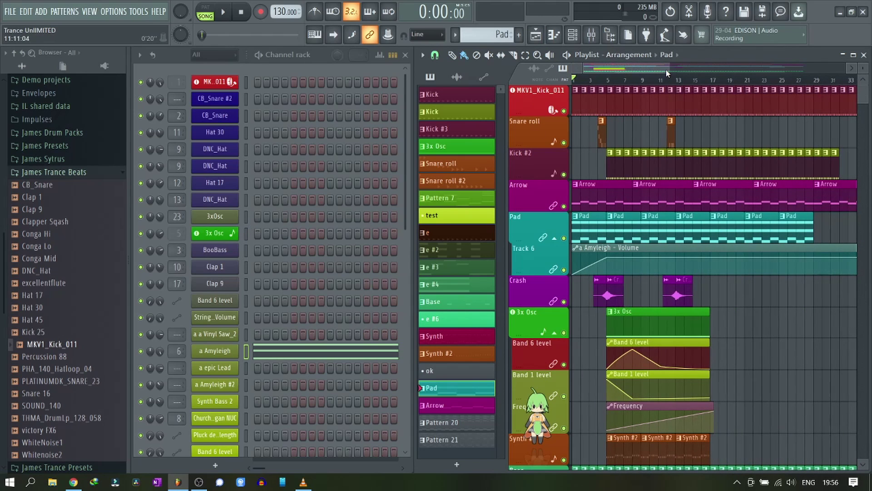
{"action": "scroll", "coordinate": [667, 75], "scroll_direction": "up", "scroll_amount": 3}
{"action": "scroll", "coordinate": [674, 85], "scroll_direction": "up", "scroll_amount": 1}
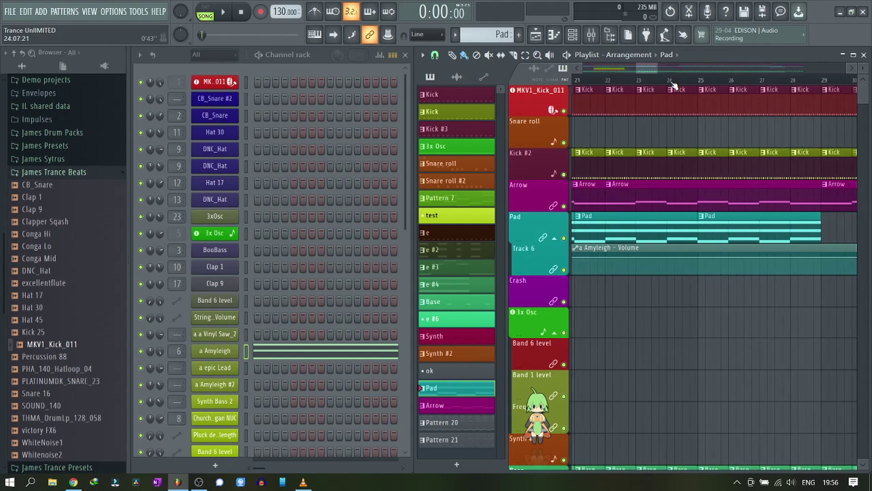
{"action": "scroll", "coordinate": [674, 85], "scroll_direction": "up", "scroll_amount": 1}
{"action": "scroll", "coordinate": [668, 75], "scroll_direction": "left", "scroll_amount": 5}
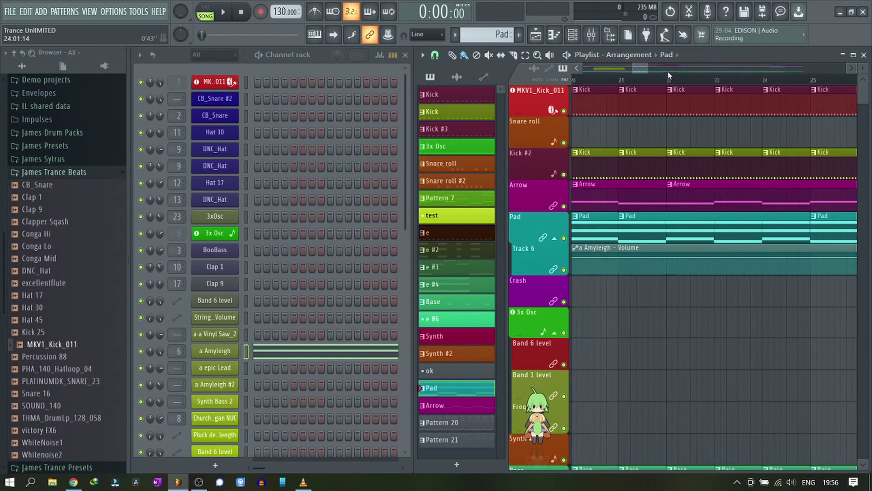
{"action": "scroll", "coordinate": [669, 75], "scroll_direction": "left", "scroll_amount": 6}
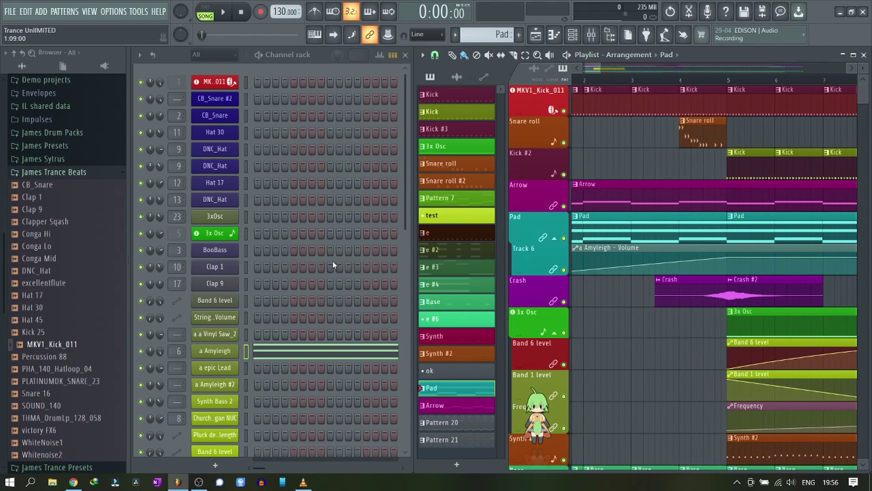
Move the dancing character over the Channel rack, play the song briefly and stop playback.
{"action": "left_click_drag", "start_coordinate": [535, 411], "coordinate": [304, 280]}
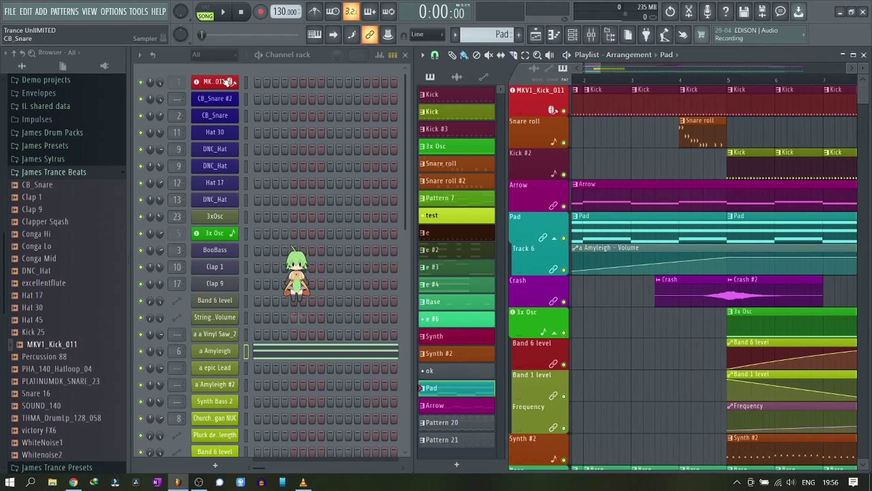
{"action": "left_click", "coordinate": [223, 12]}
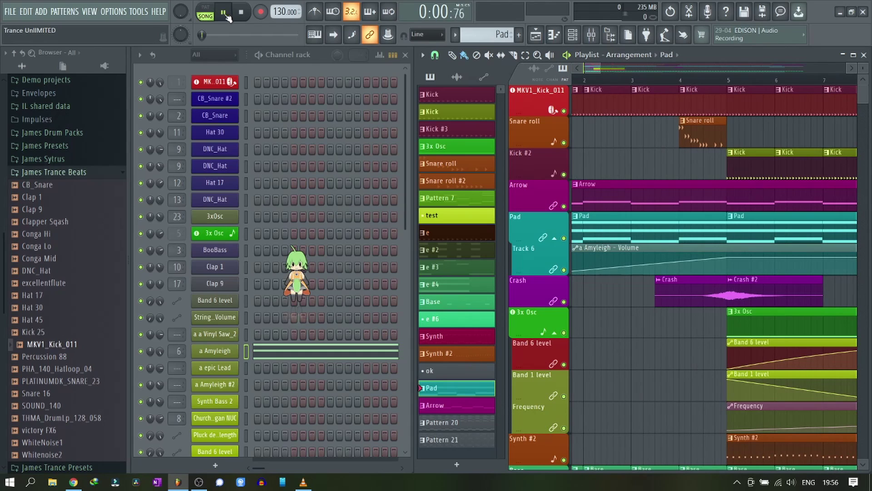
{"action": "left_click", "coordinate": [239, 17]}
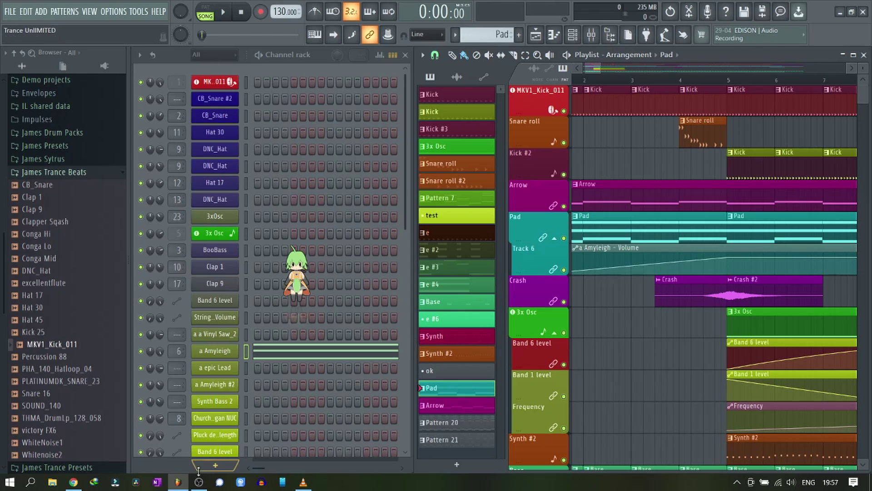
{"action": "mouse_move", "coordinate": [198, 483]}
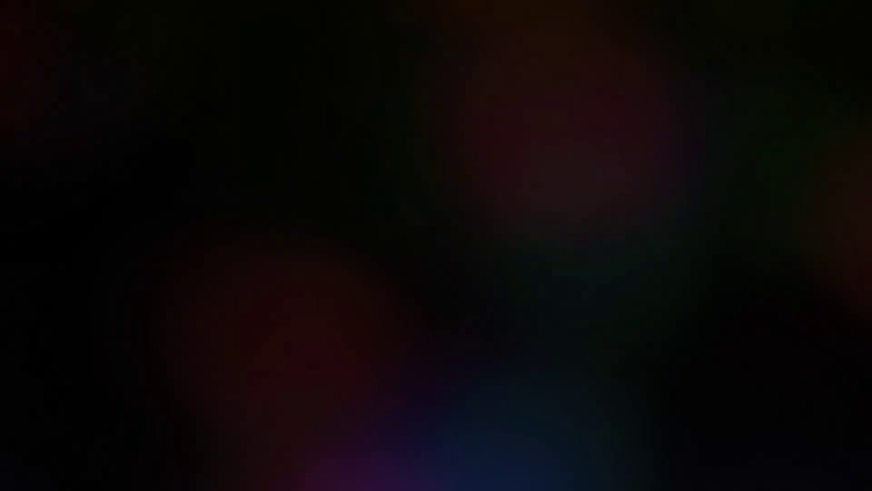